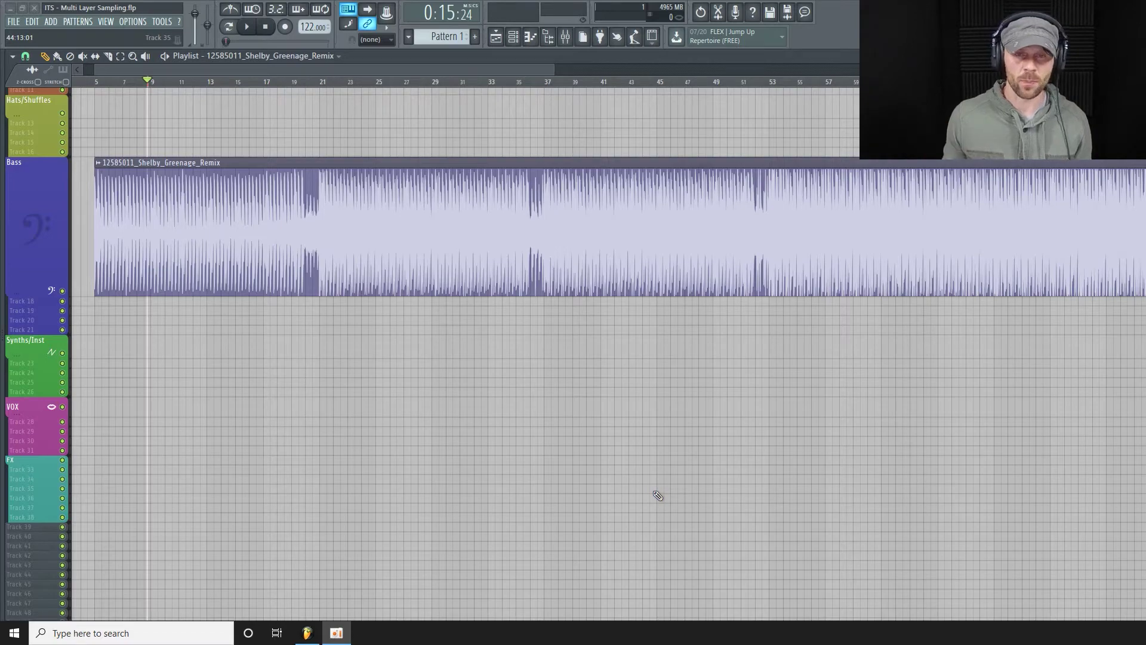
Play the highlighted kick section of the Shelby Greenage Remix clip just before bar 9.
{"action": "left_click_drag", "start_coordinate": [552, 70], "coordinate": [293, 143]}
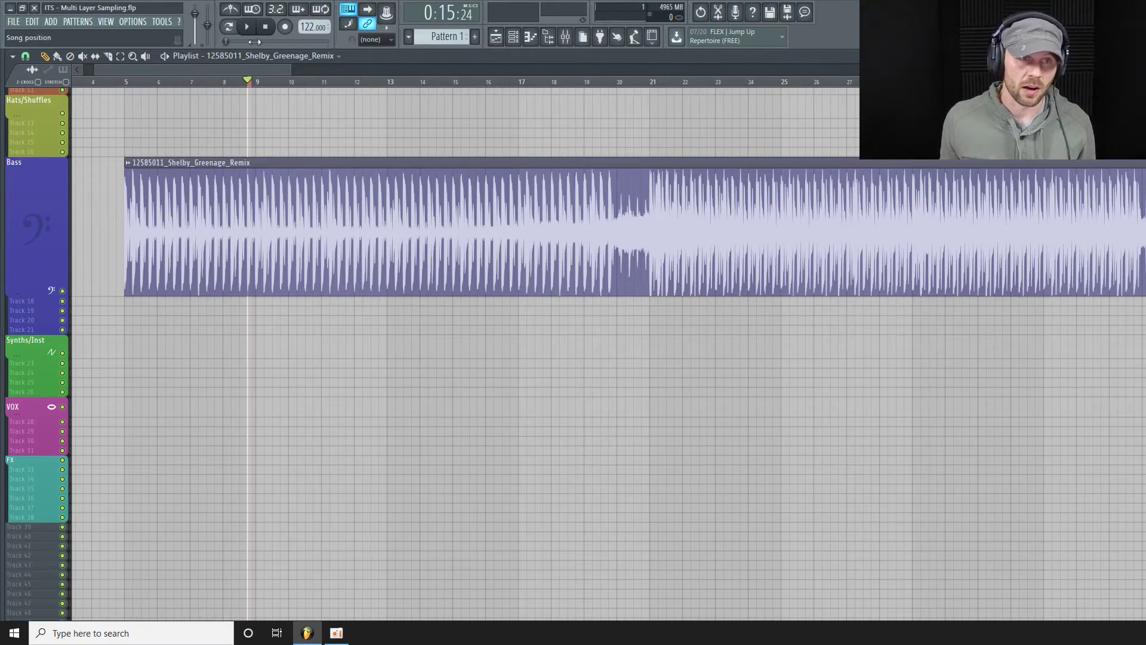
{"action": "scroll", "coordinate": [192, 242], "scroll_direction": "up", "scroll_amount": 9}
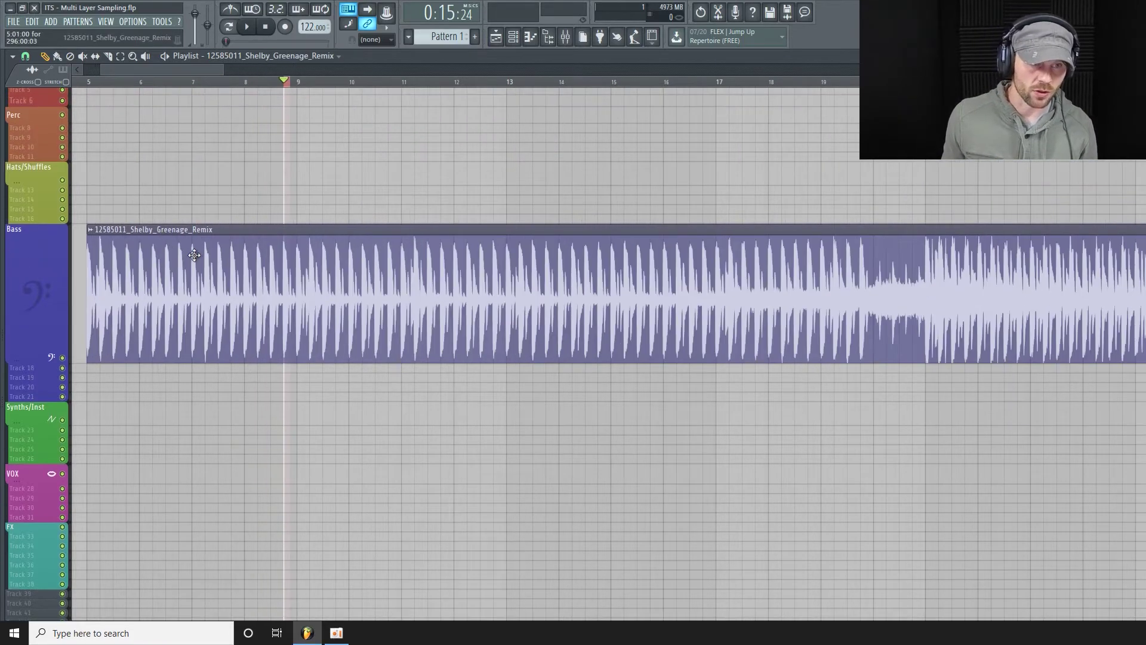
{"action": "scroll", "coordinate": [493, 252], "scroll_direction": "down", "scroll_amount": 3}
{"action": "scroll", "coordinate": [466, 260], "scroll_direction": "up", "scroll_amount": 5}
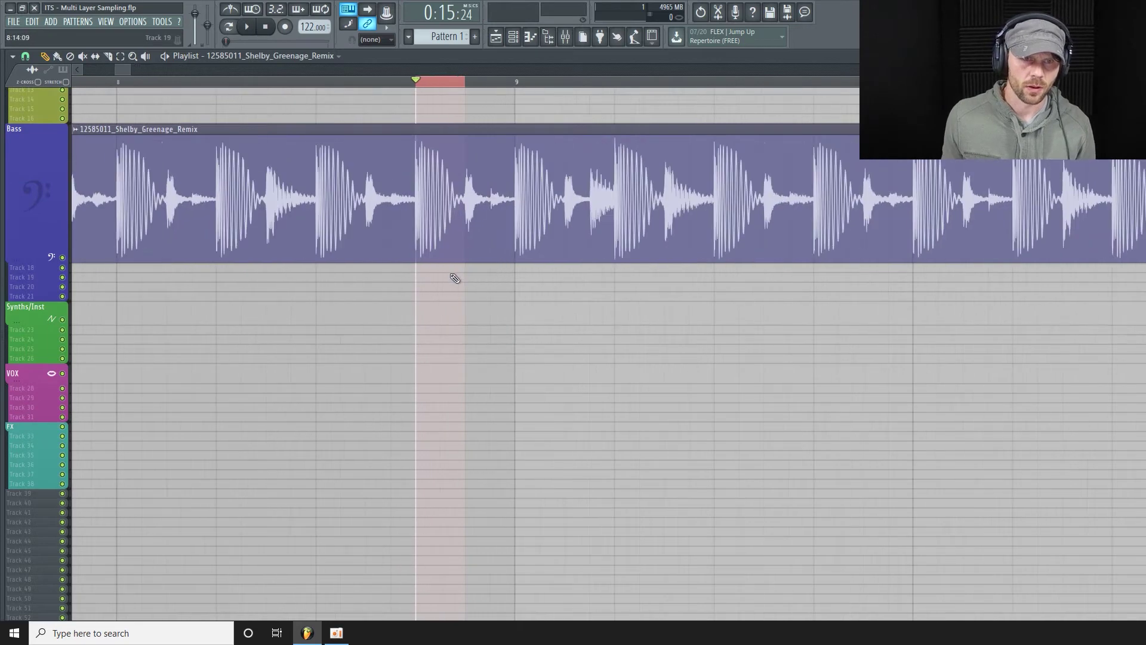
{"action": "left_click", "coordinate": [246, 26]}
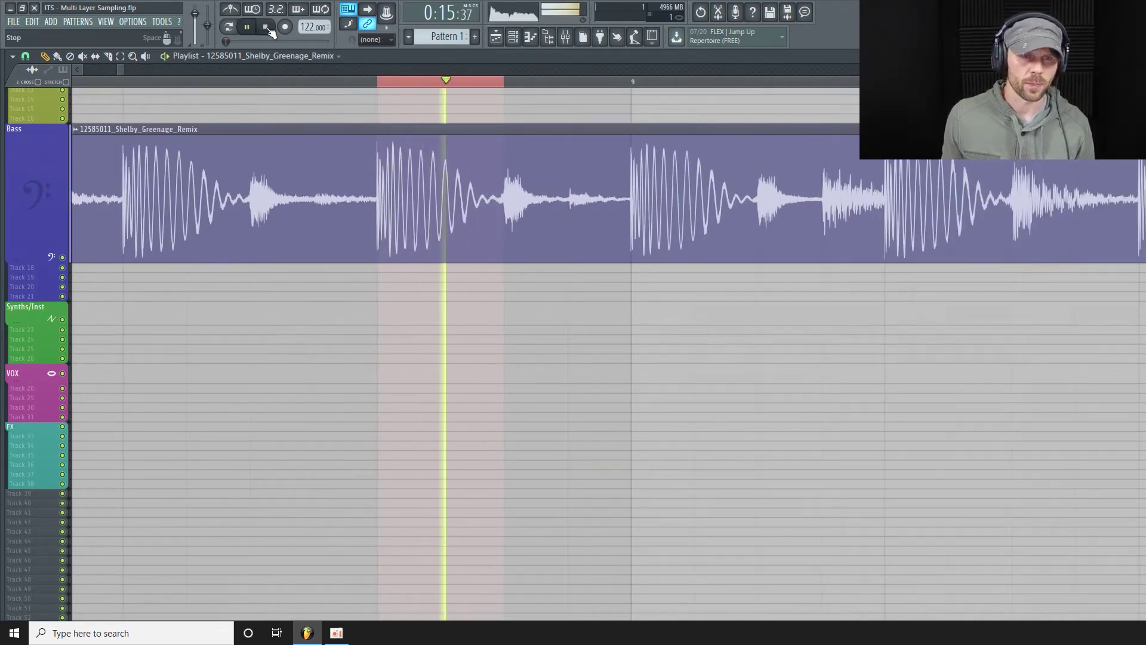
{"action": "left_click", "coordinate": [267, 27]}
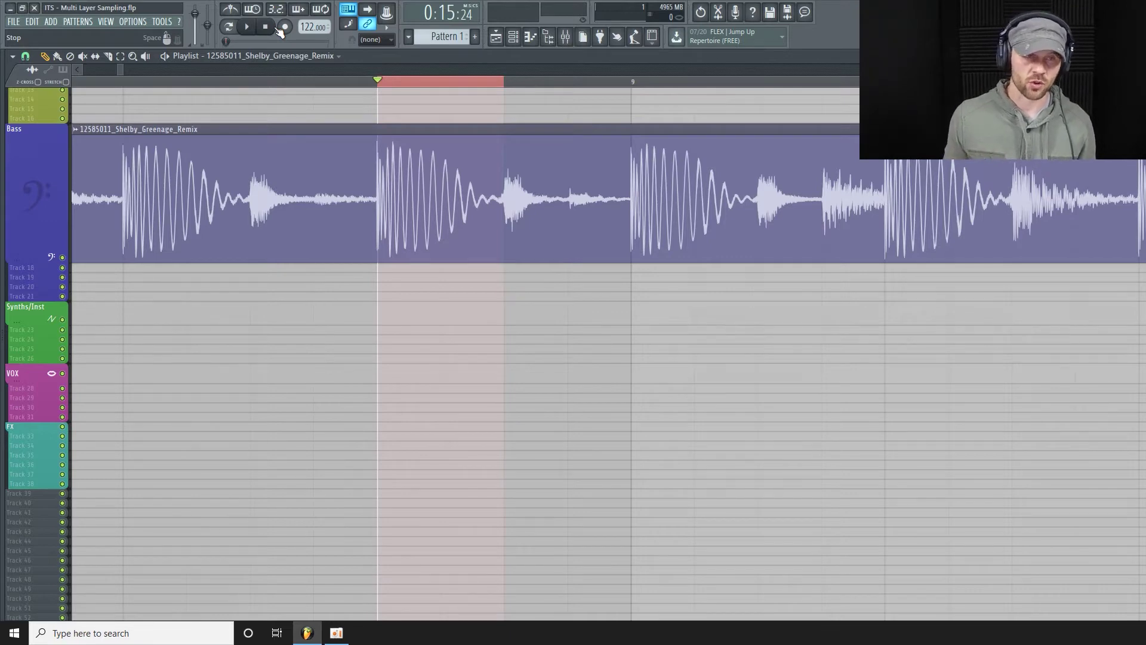
{"action": "scroll", "coordinate": [34, 254], "scroll_direction": "down", "scroll_amount": 1}
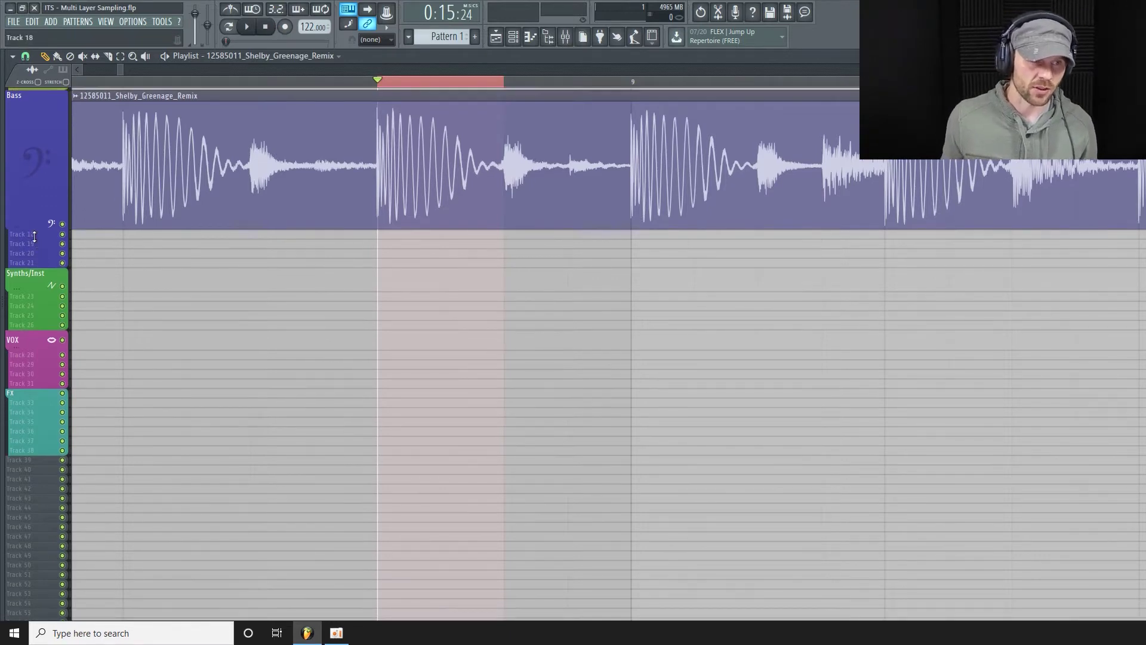
{"action": "scroll", "coordinate": [35, 235], "scroll_direction": "up", "scroll_amount": 1}
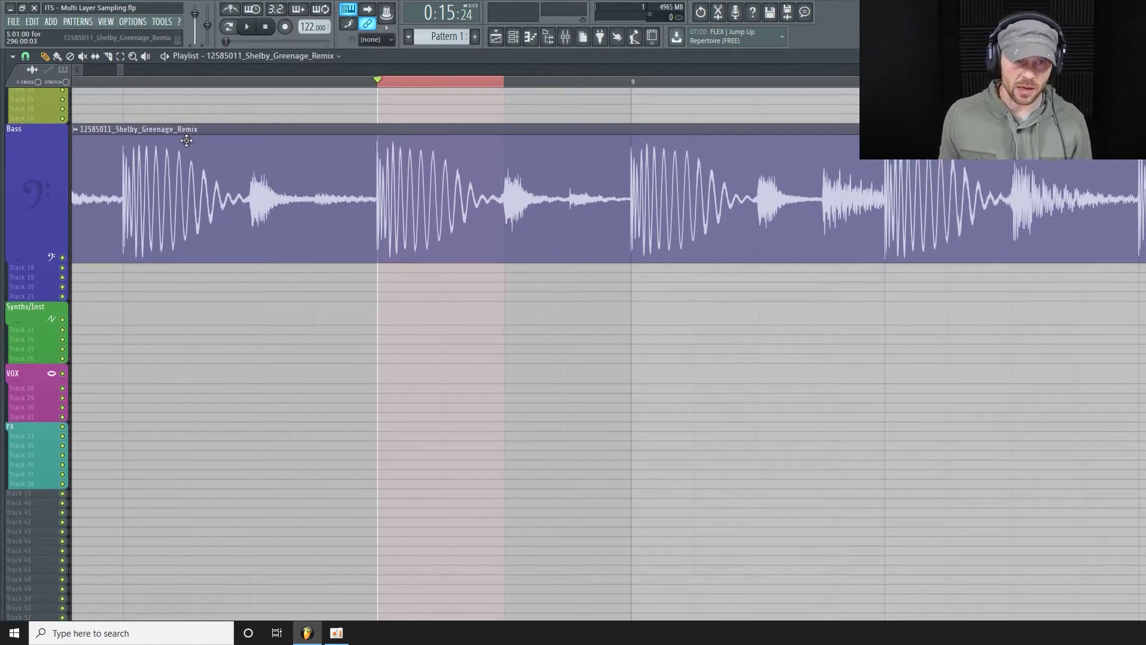
{"action": "scroll", "coordinate": [186, 140], "scroll_direction": "down", "scroll_amount": 5}
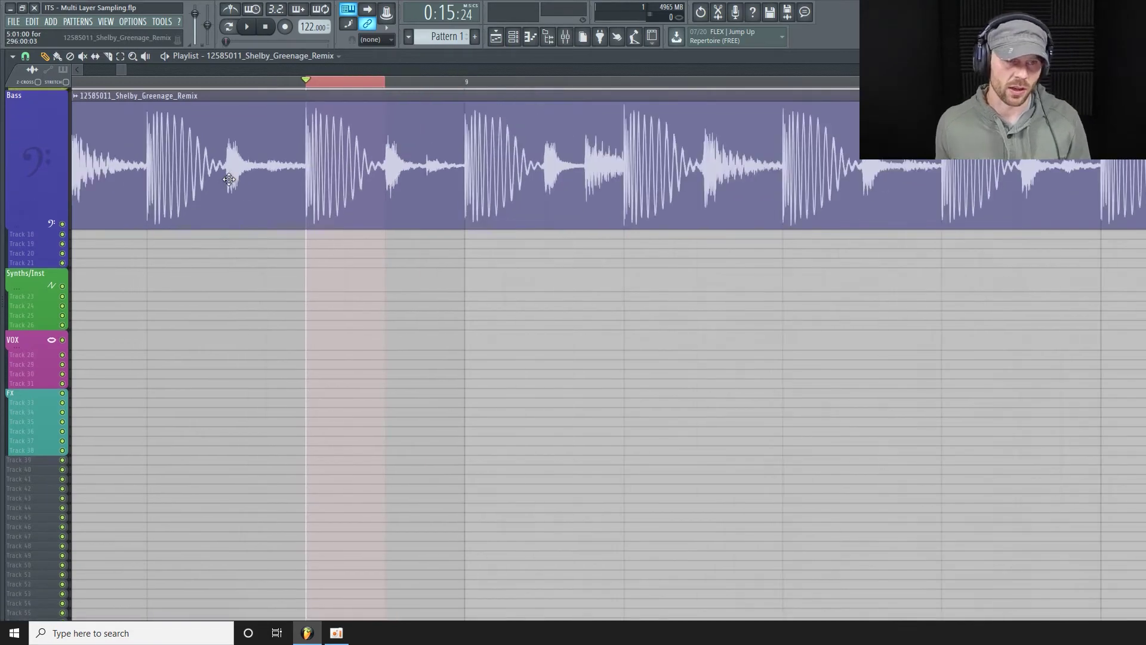
{"action": "scroll", "coordinate": [189, 140], "scroll_direction": "down", "scroll_amount": 6}
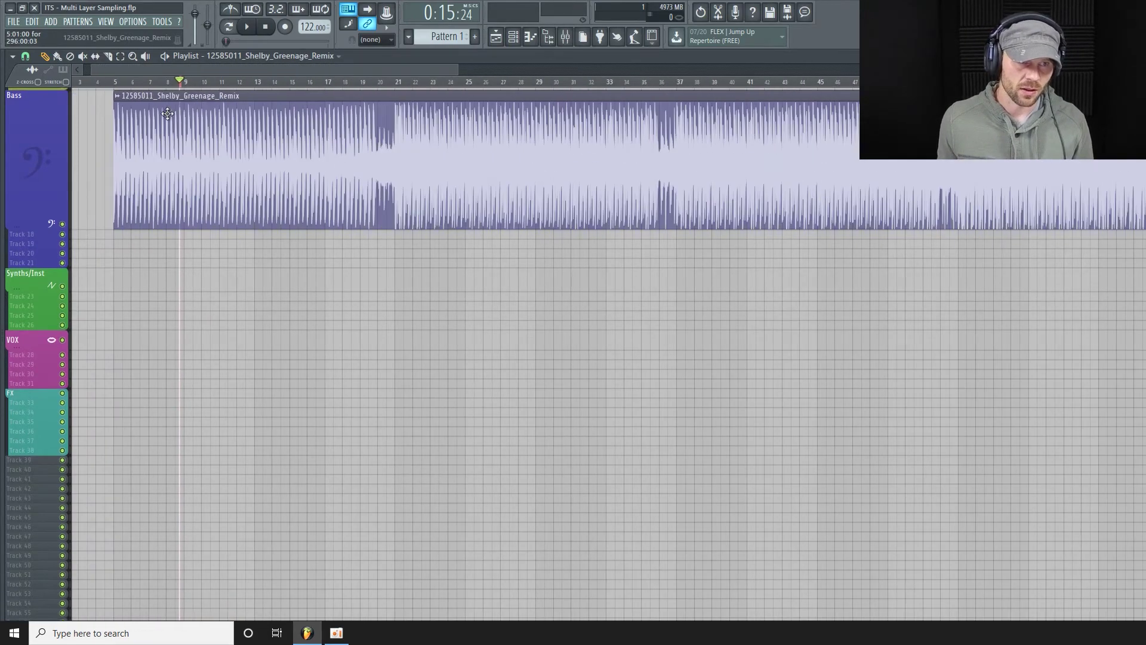
{"action": "left_click_drag", "start_coordinate": [213, 69], "coordinate": [208, 70]}
{"action": "scroll", "coordinate": [274, 95], "scroll_direction": "up", "scroll_amount": 2}
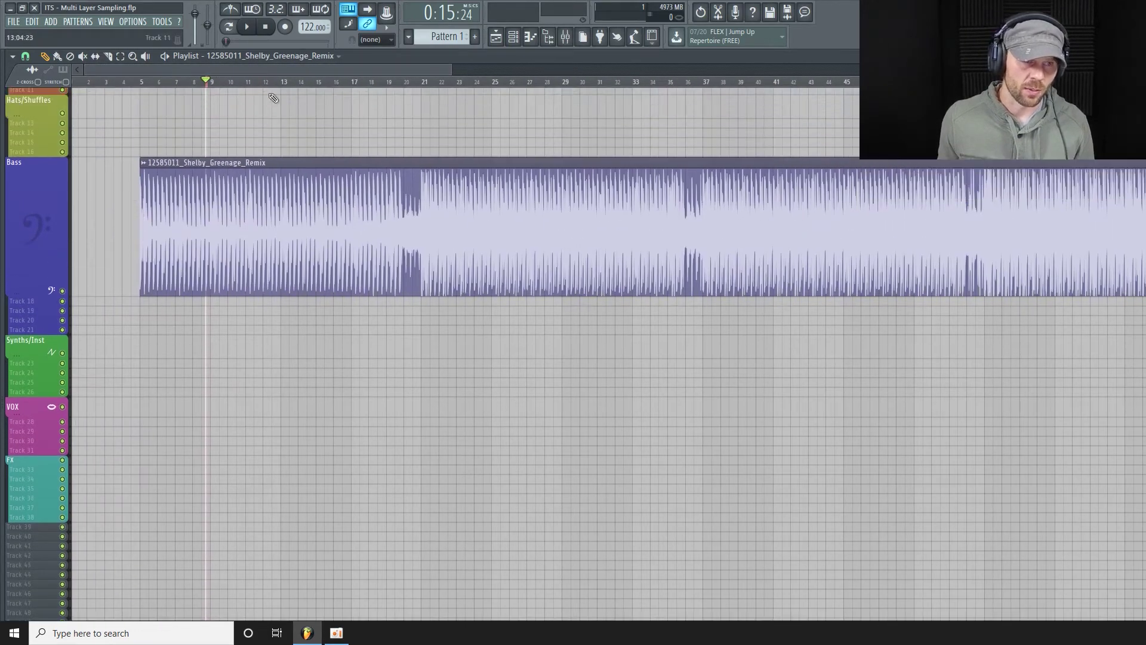
{"action": "left_click_drag", "start_coordinate": [446, 72], "coordinate": [201, 71]}
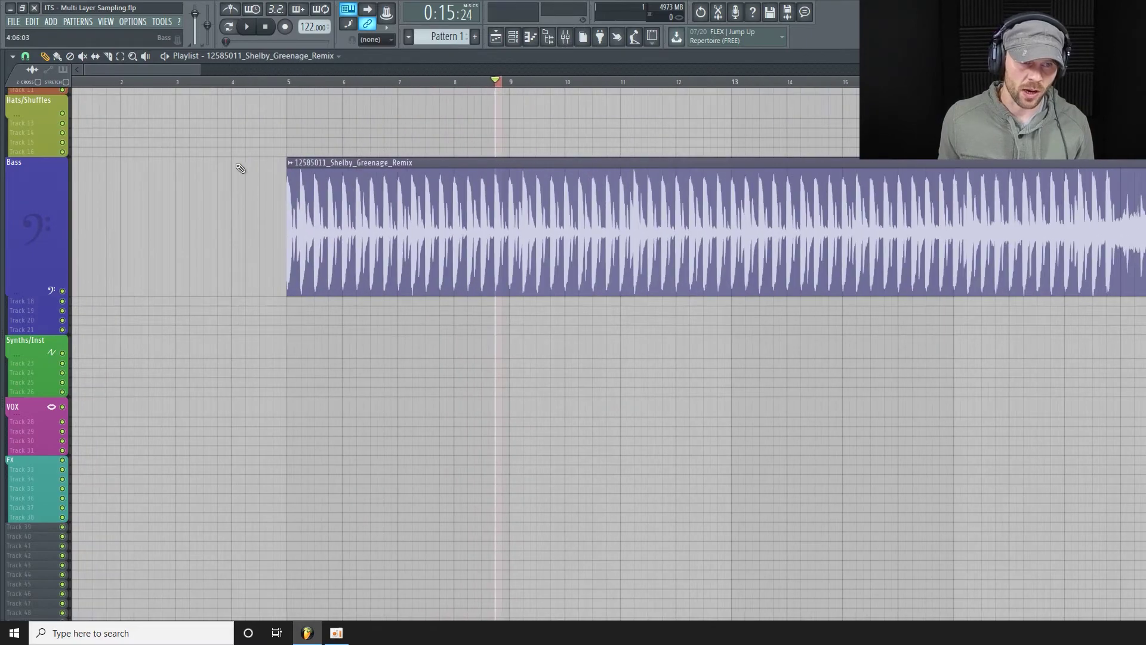
{"action": "left_click_drag", "start_coordinate": [170, 70], "coordinate": [181, 76]}
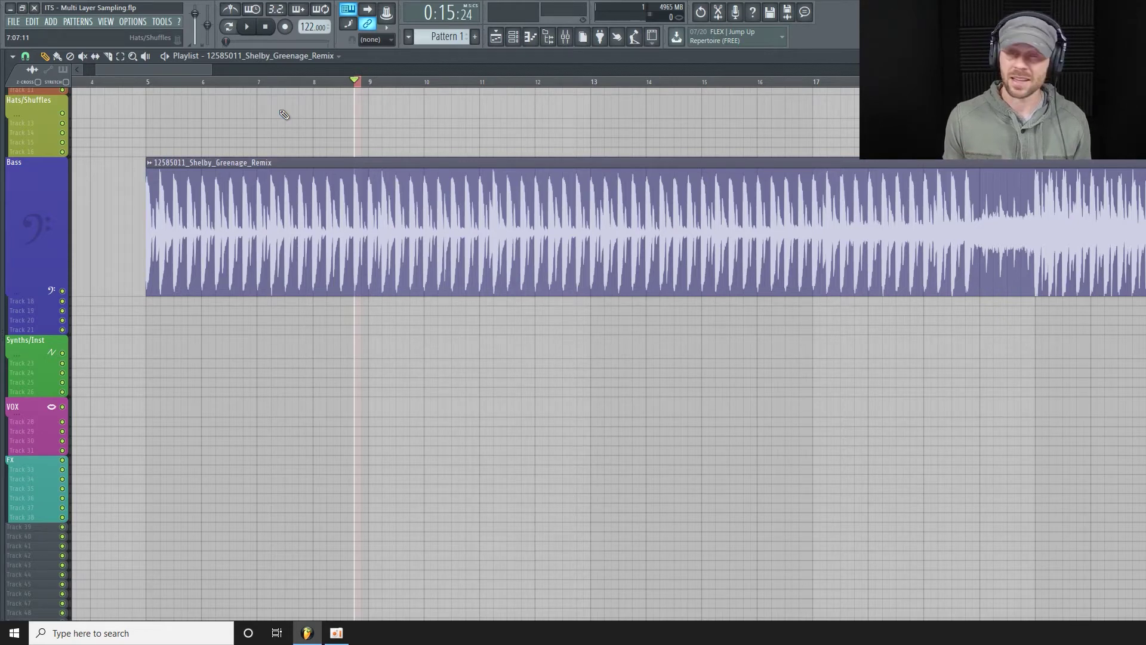
Check the available timebase (PPQ) values in the project settings without changing the current one.
{"action": "left_click", "coordinate": [140, 24]}
{"action": "left_click", "coordinate": [171, 66]}
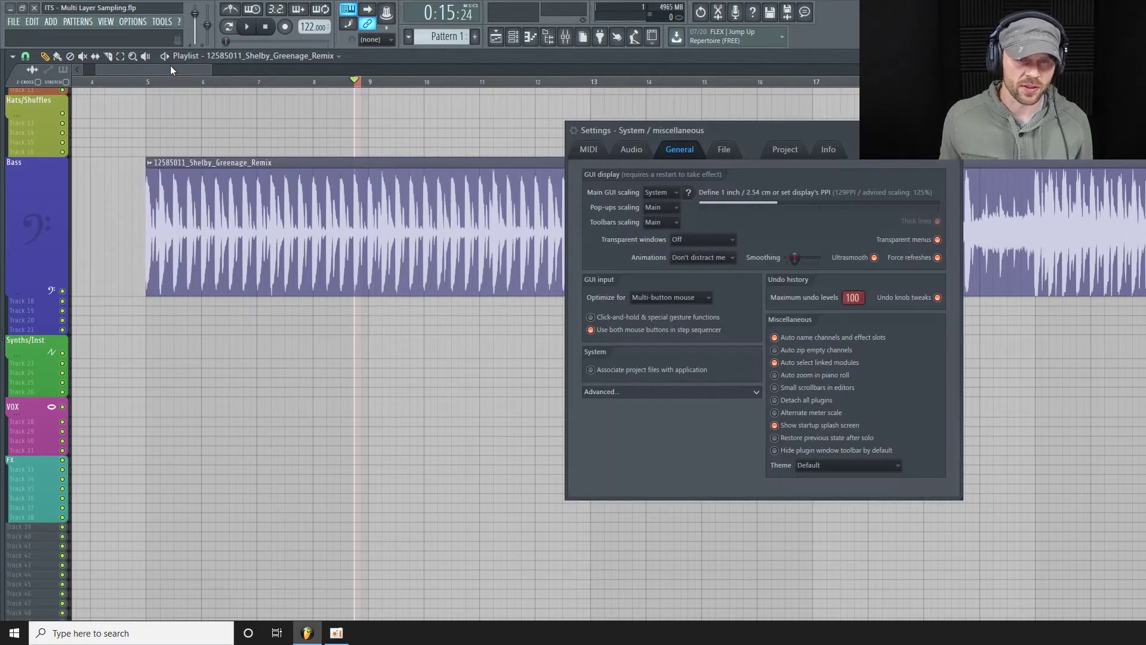
{"action": "left_click", "coordinate": [788, 152]}
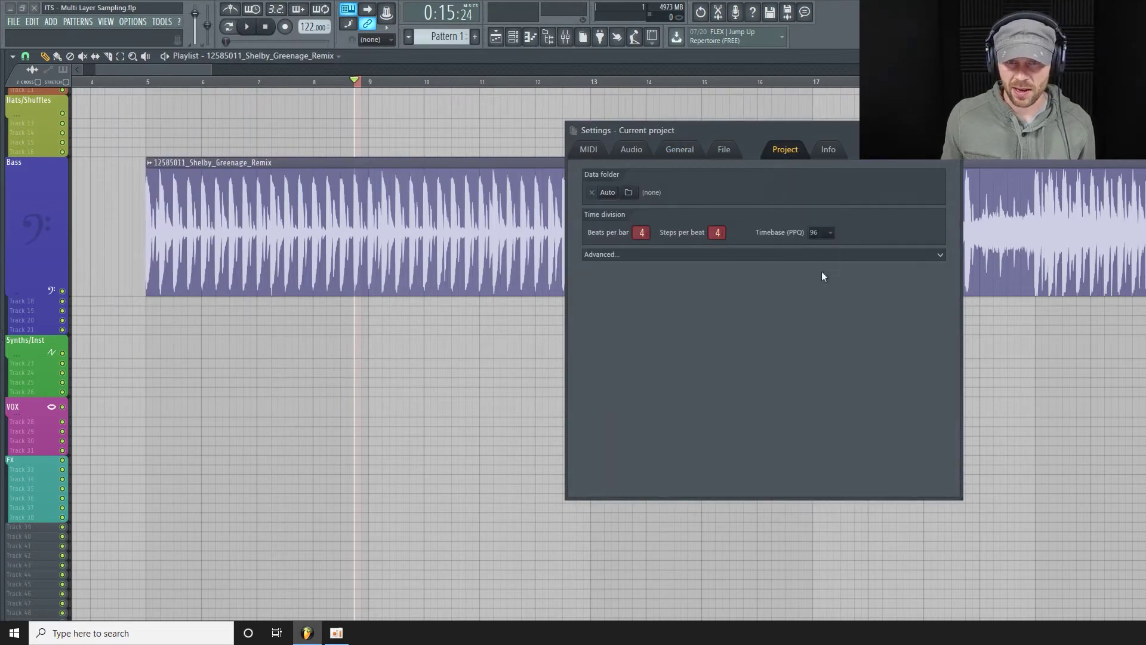
{"action": "left_click", "coordinate": [826, 234]}
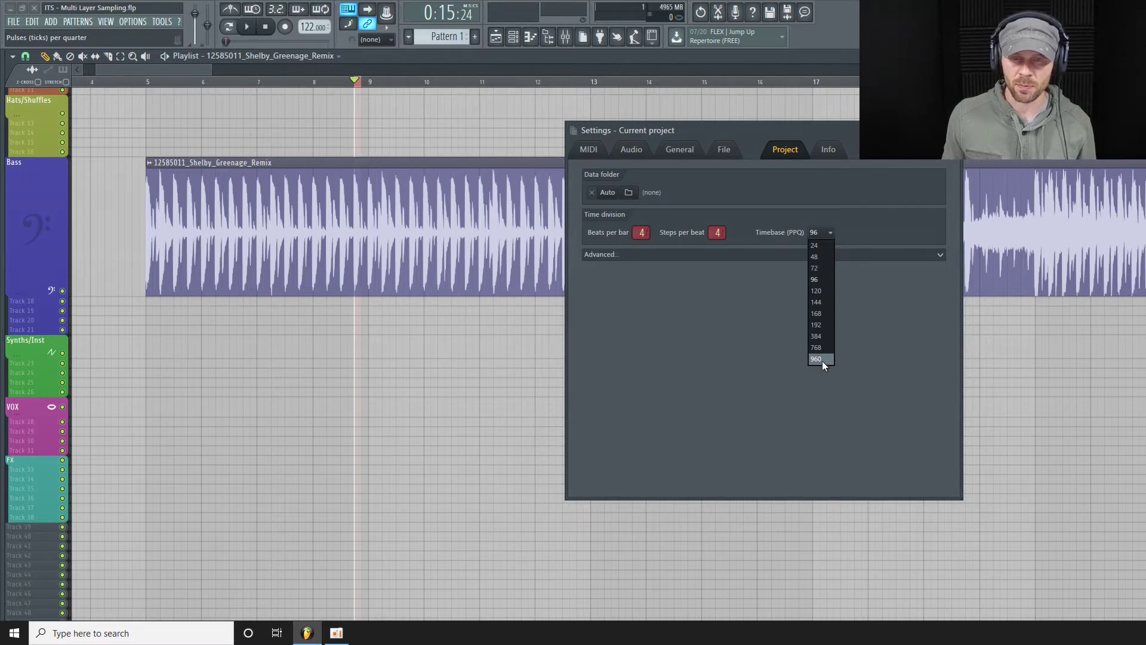
{"action": "left_click", "coordinate": [949, 128]}
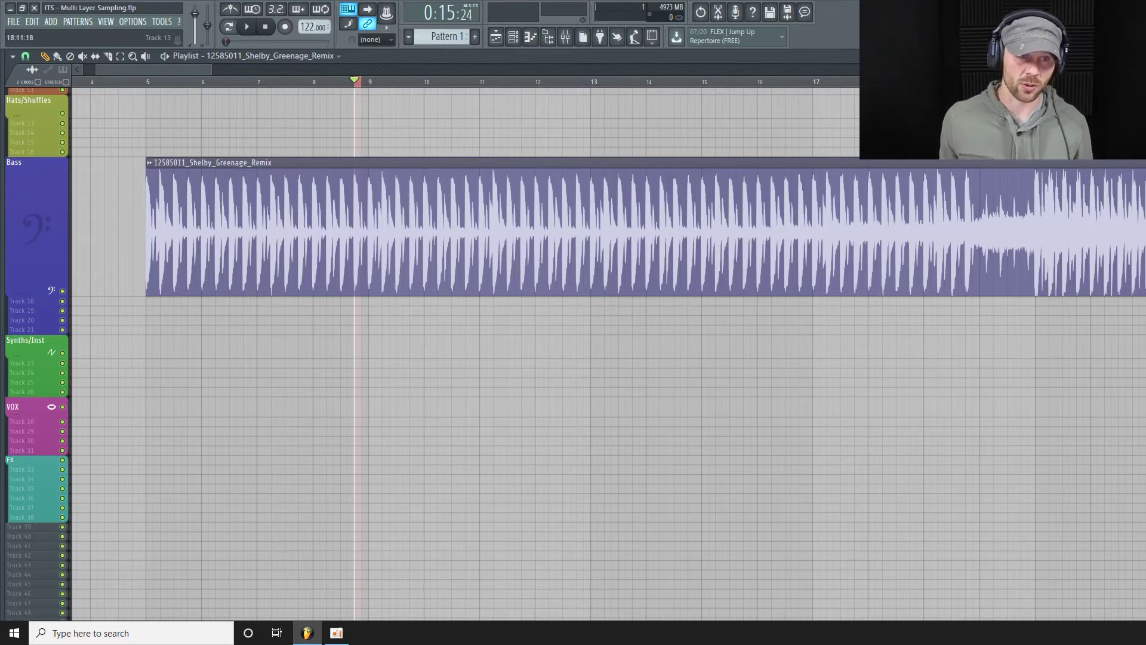
Slice the Shelby Greenage Remix clip at both ends of the highlighted two-step range starting at 8:13, isolating one kick.
{"action": "scroll", "coordinate": [203, 69], "scroll_direction": "right", "scroll_amount": 1}
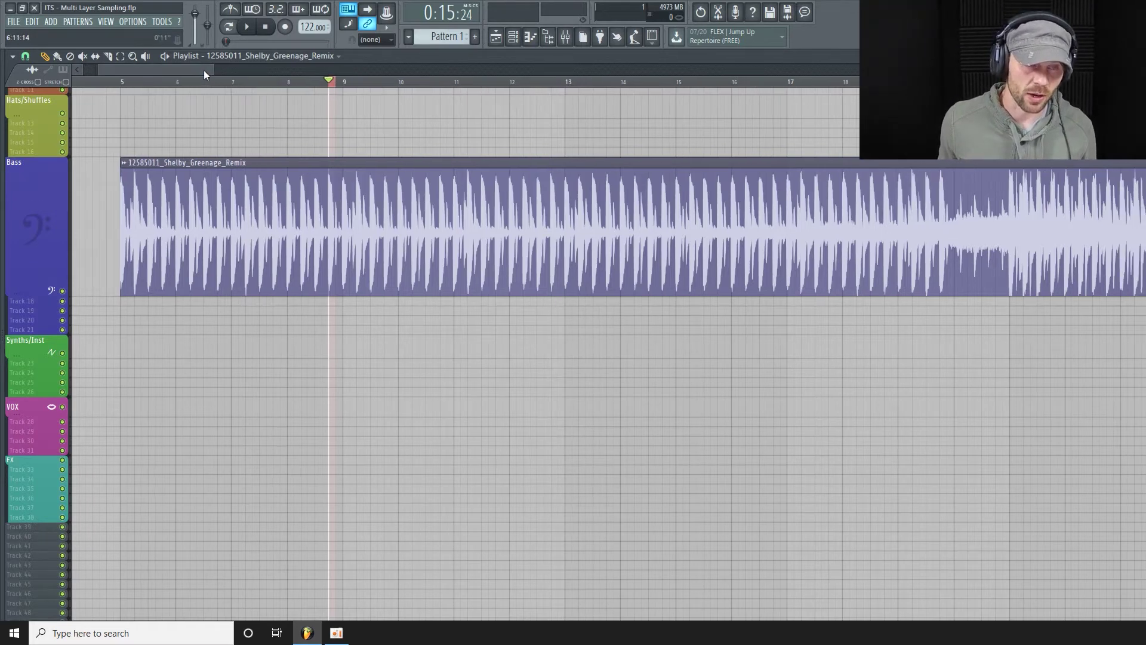
{"action": "scroll", "coordinate": [329, 259], "scroll_direction": "up", "scroll_amount": 2}
{"action": "scroll", "coordinate": [329, 258], "scroll_direction": "up", "scroll_amount": 4}
{"action": "scroll", "coordinate": [500, 242], "scroll_direction": "down", "scroll_amount": 2}
{"action": "scroll", "coordinate": [500, 242], "scroll_direction": "up", "scroll_amount": 2}
{"action": "scroll", "coordinate": [436, 249], "scroll_direction": "up", "scroll_amount": 1}
{"action": "left_click", "coordinate": [109, 58]}
{"action": "left_click_drag", "start_coordinate": [325, 185], "coordinate": [327, 303]}
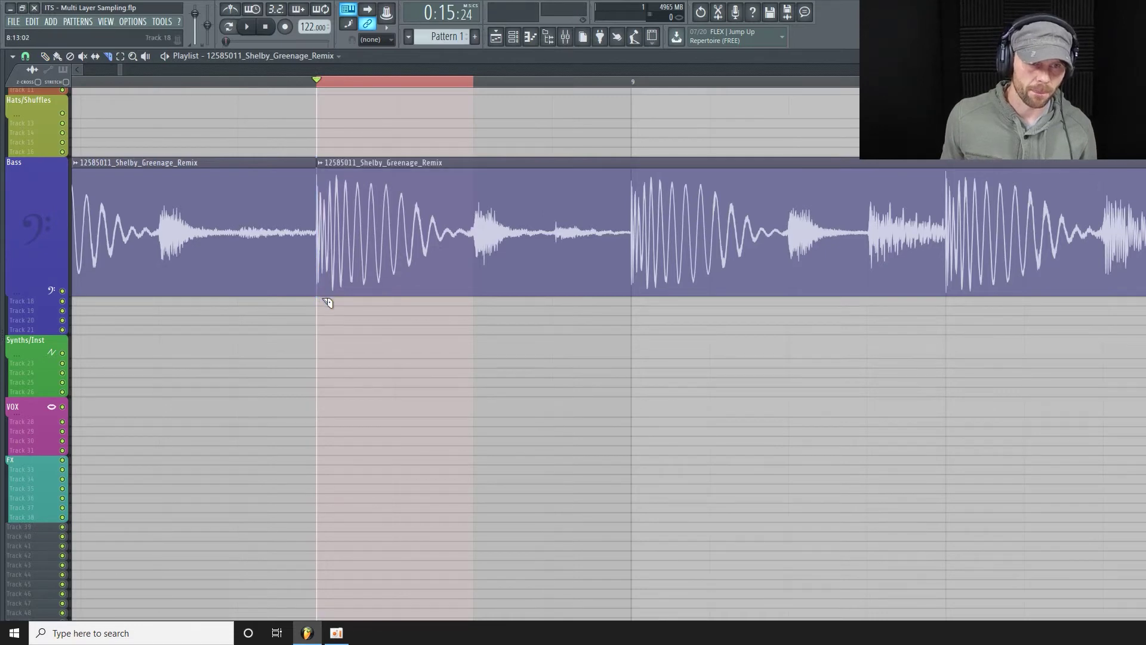
{"action": "left_click_drag", "start_coordinate": [481, 161], "coordinate": [481, 305]}
Place a copy of the kick slice directly below the original on an enlarged Track 18 and mute the Bass track.
{"action": "left_click", "coordinate": [46, 57]}
{"action": "scroll", "coordinate": [29, 209], "scroll_direction": "down", "scroll_amount": 2}
{"action": "left_click_drag", "start_coordinate": [27, 206], "coordinate": [36, 350]}
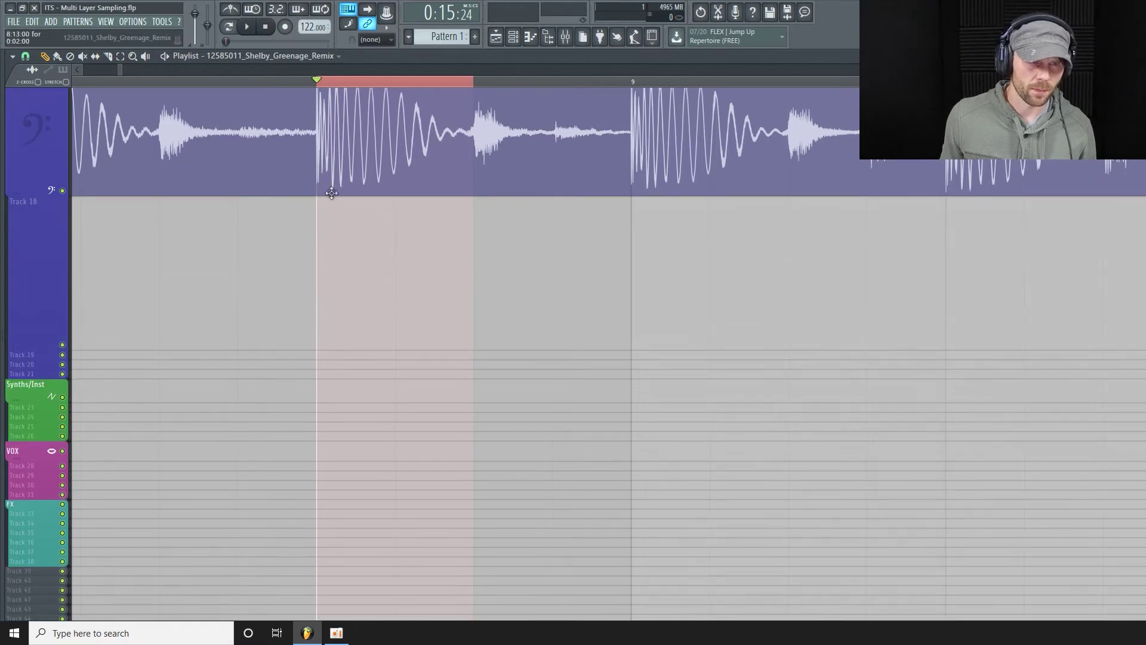
{"action": "left_click", "coordinate": [325, 262]}
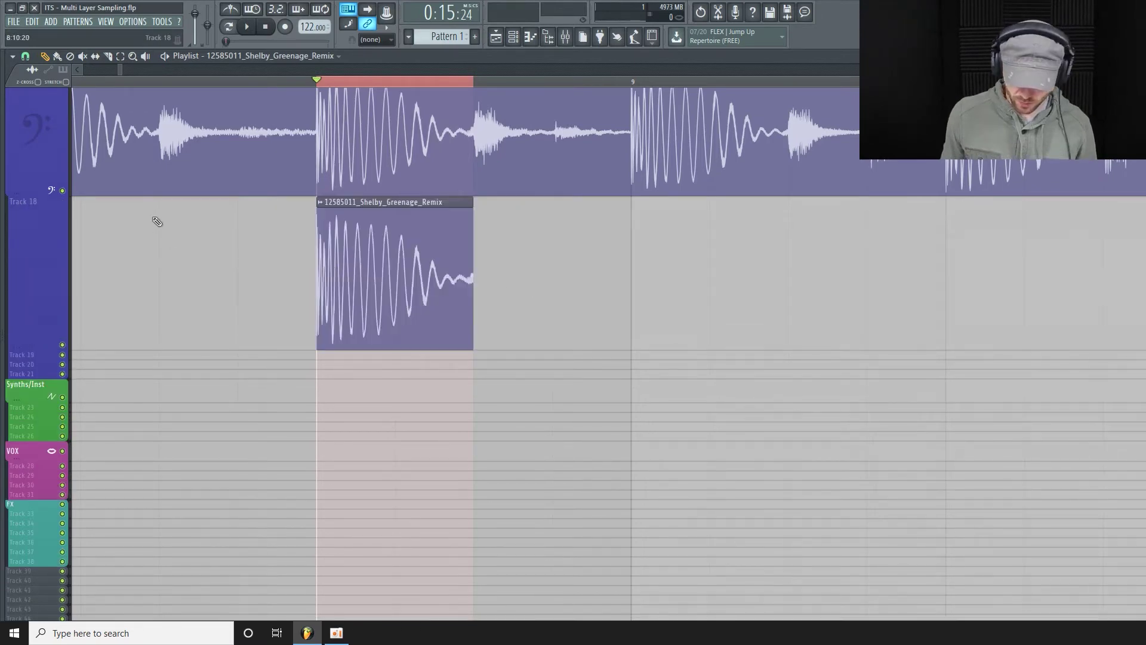
{"action": "left_click", "coordinate": [62, 190]}
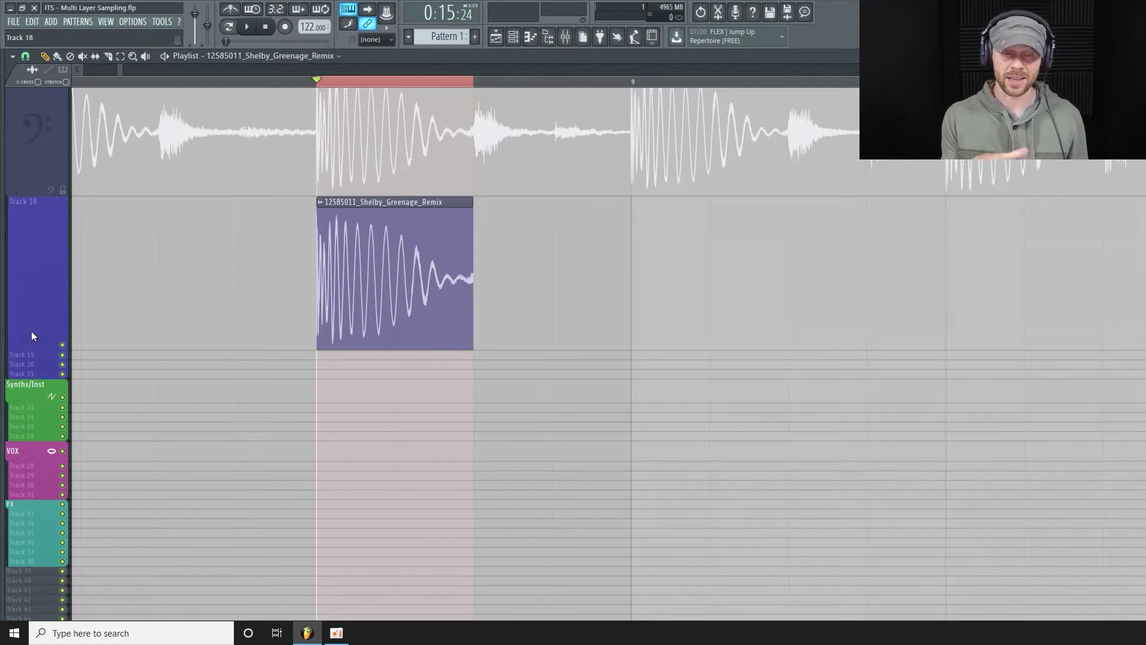
Make the kick clip on Track 18 unique as a sample, saved as "12585011_Shelby_Greenage_Remix - Part_1" in wave format.
{"action": "left_click", "coordinate": [320, 202]}
{"action": "left_click", "coordinate": [449, 226]}
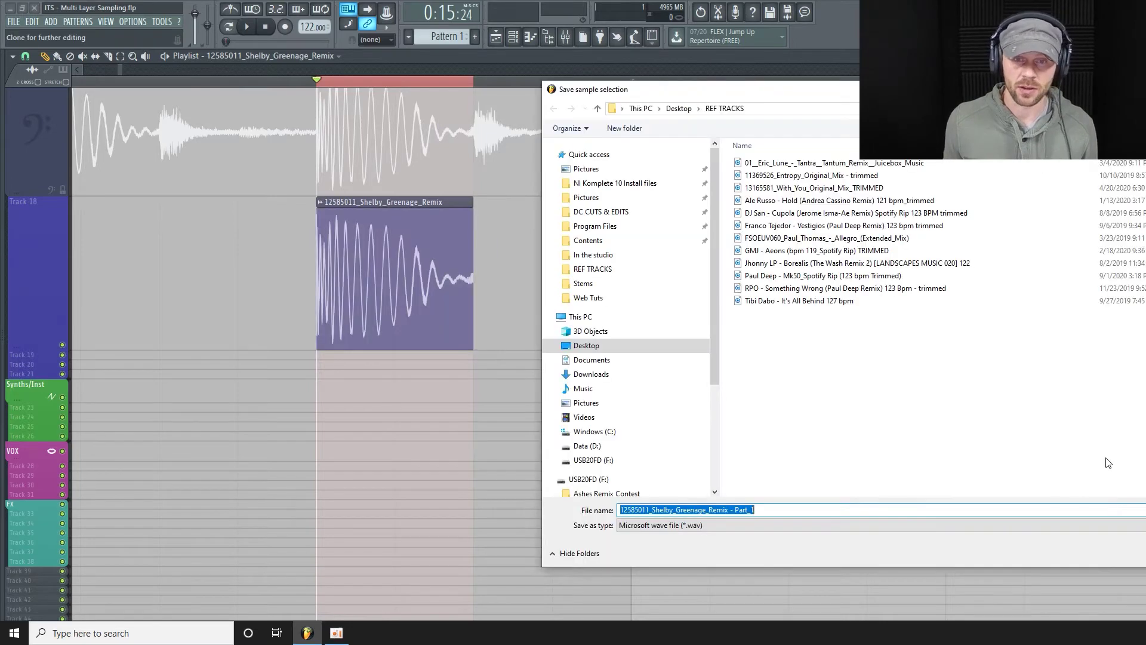
{"action": "key", "text": "Return"}
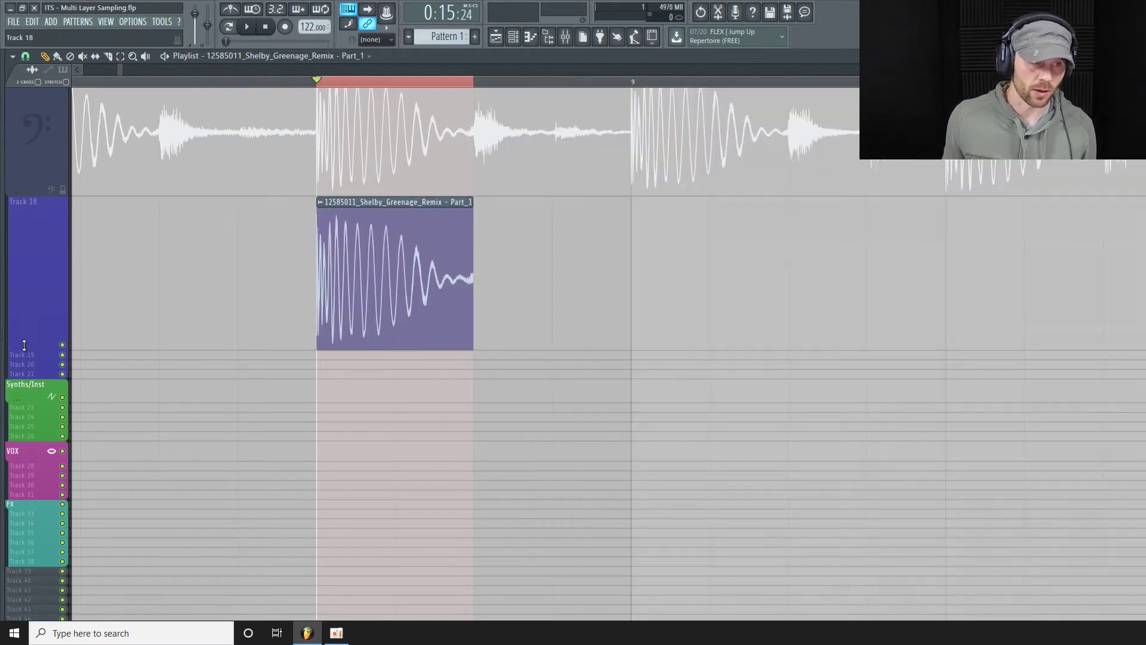
Preview the isolated kick sample on Track 18 and adjust the track's height.
{"action": "left_click_drag", "start_coordinate": [35, 349], "coordinate": [39, 362]}
{"action": "key", "text": "space"}
{"action": "key", "text": "space"}
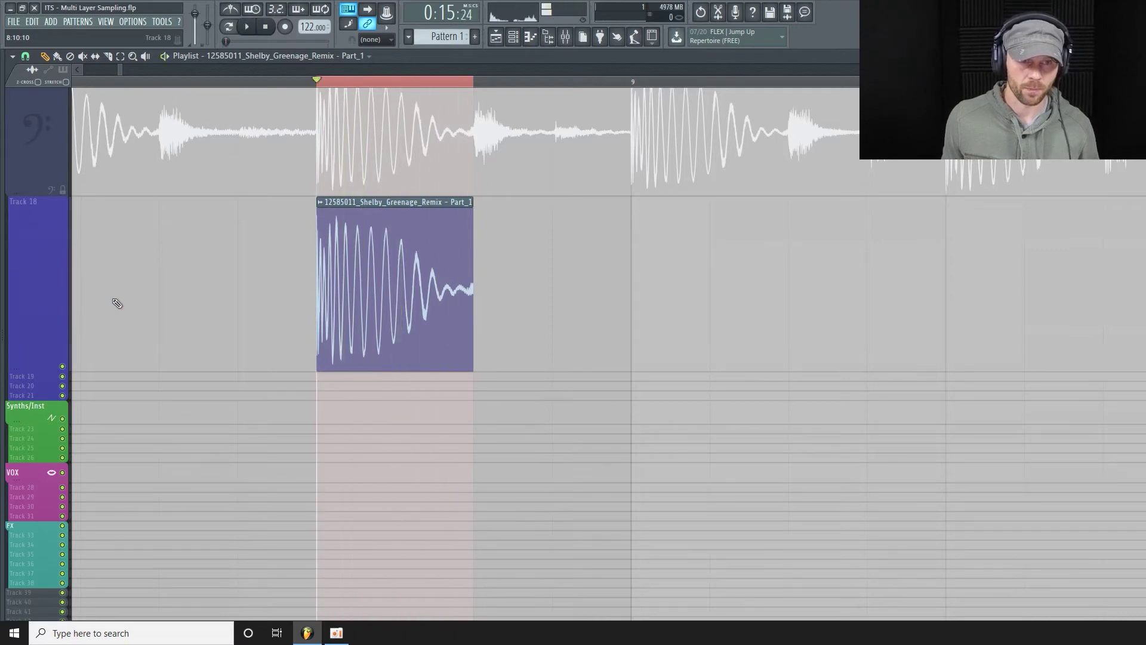
{"action": "scroll", "coordinate": [122, 300], "scroll_direction": "down", "scroll_amount": 1}
{"action": "left_click_drag", "start_coordinate": [43, 338], "coordinate": [46, 313]}
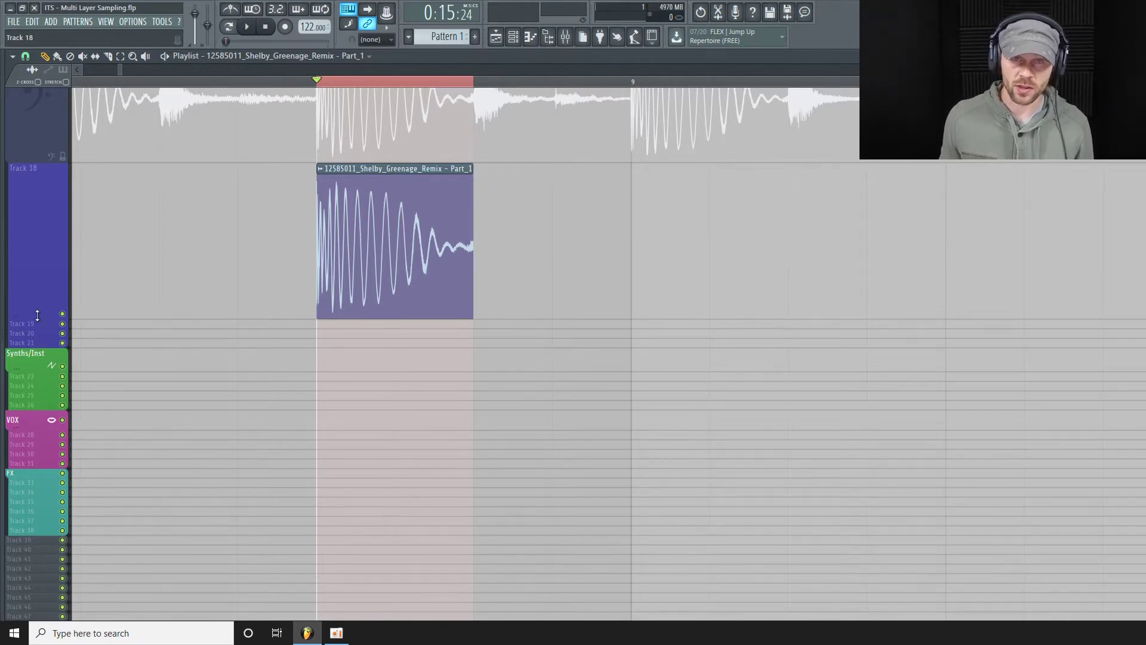
Examine the frequency content of the Part_1 kick sample with Edison's Equalizer, closing both without applying changes.
{"action": "left_click", "coordinate": [320, 169]}
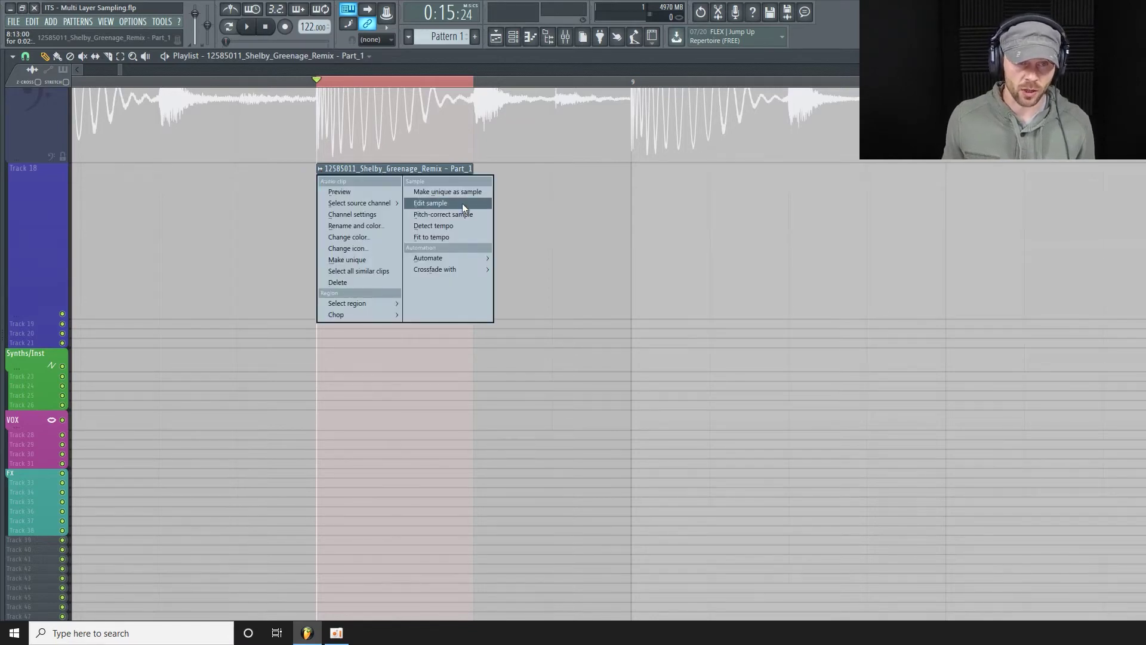
{"action": "left_click", "coordinate": [462, 203]}
{"action": "left_click_drag", "start_coordinate": [546, 177], "coordinate": [498, 196]}
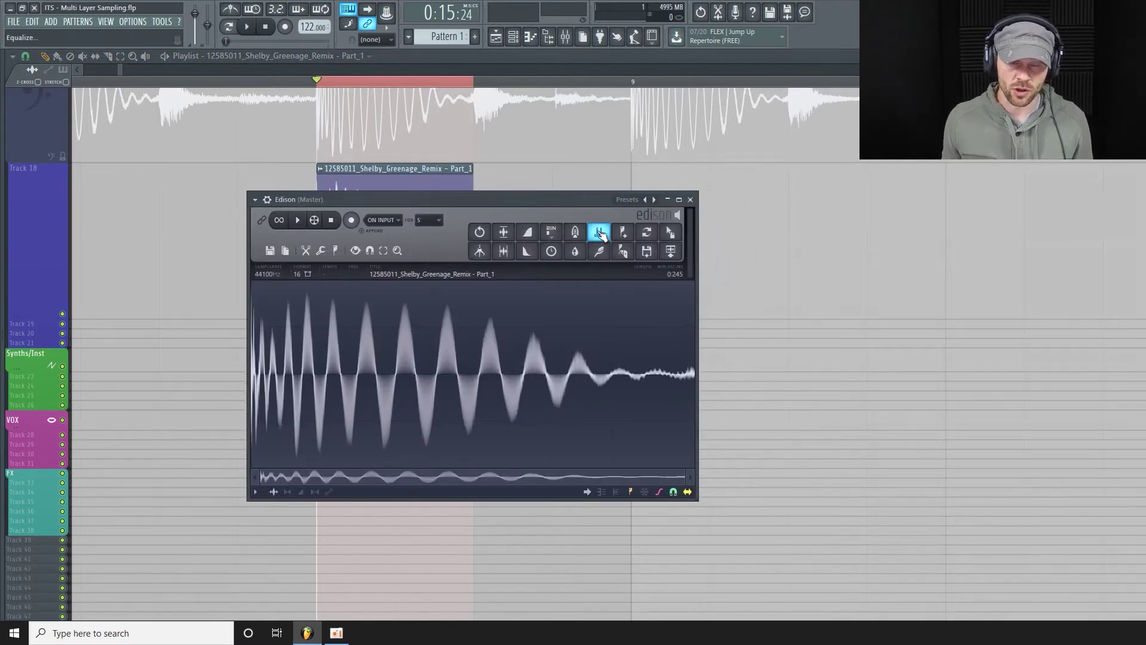
{"action": "left_click", "coordinate": [600, 233]}
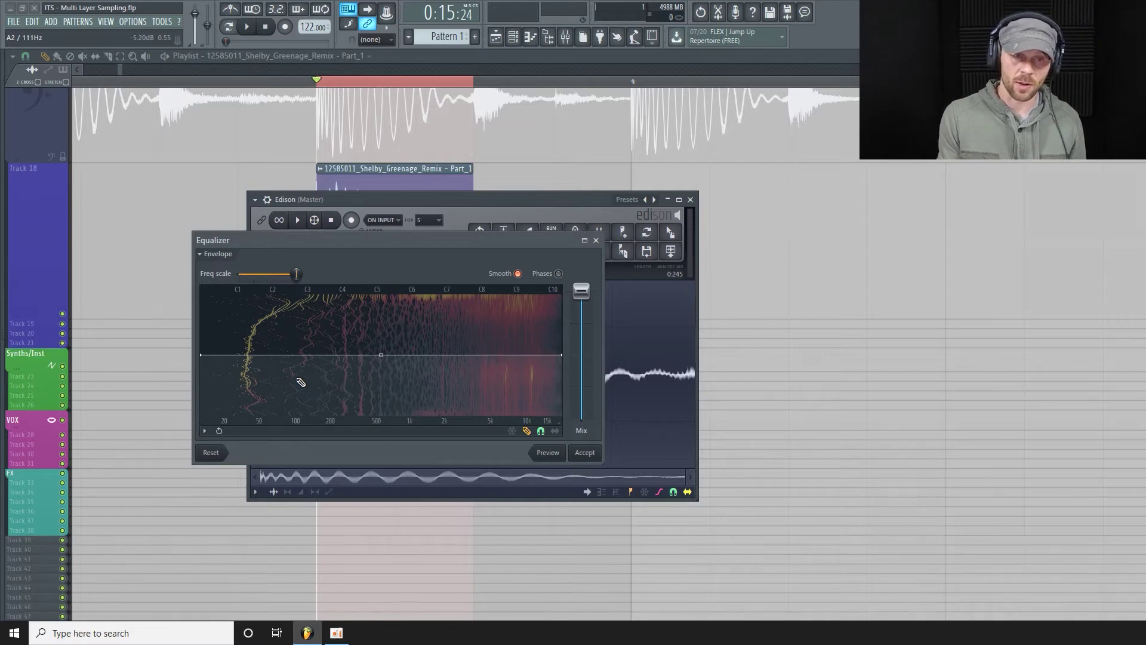
{"action": "left_click", "coordinate": [596, 240]}
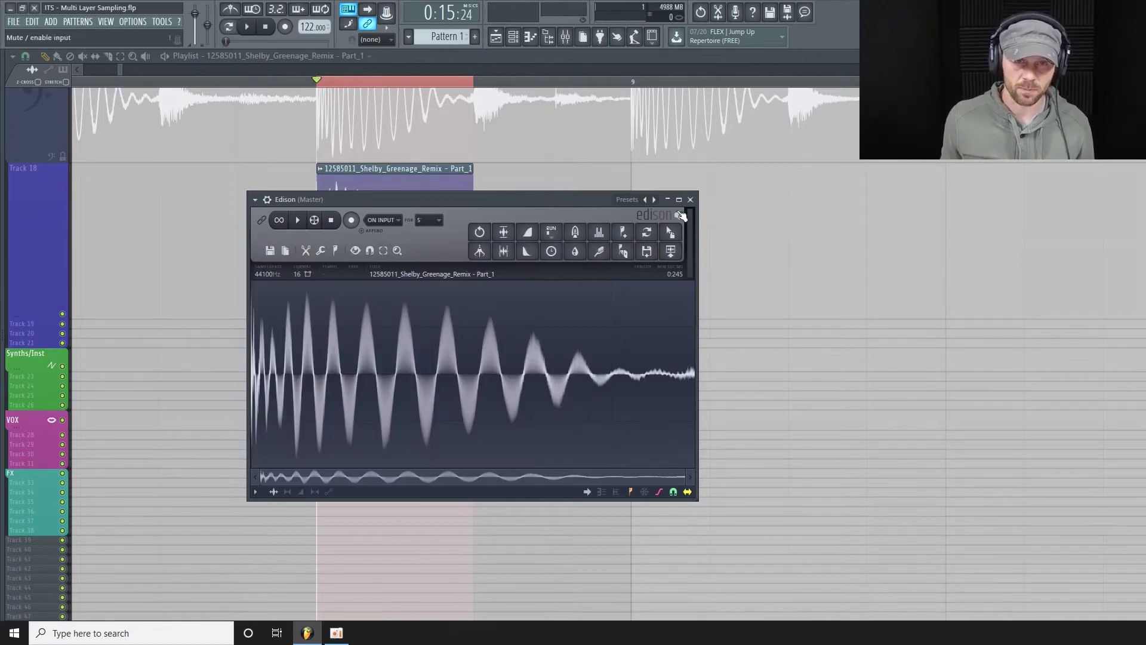
{"action": "left_click", "coordinate": [691, 199]}
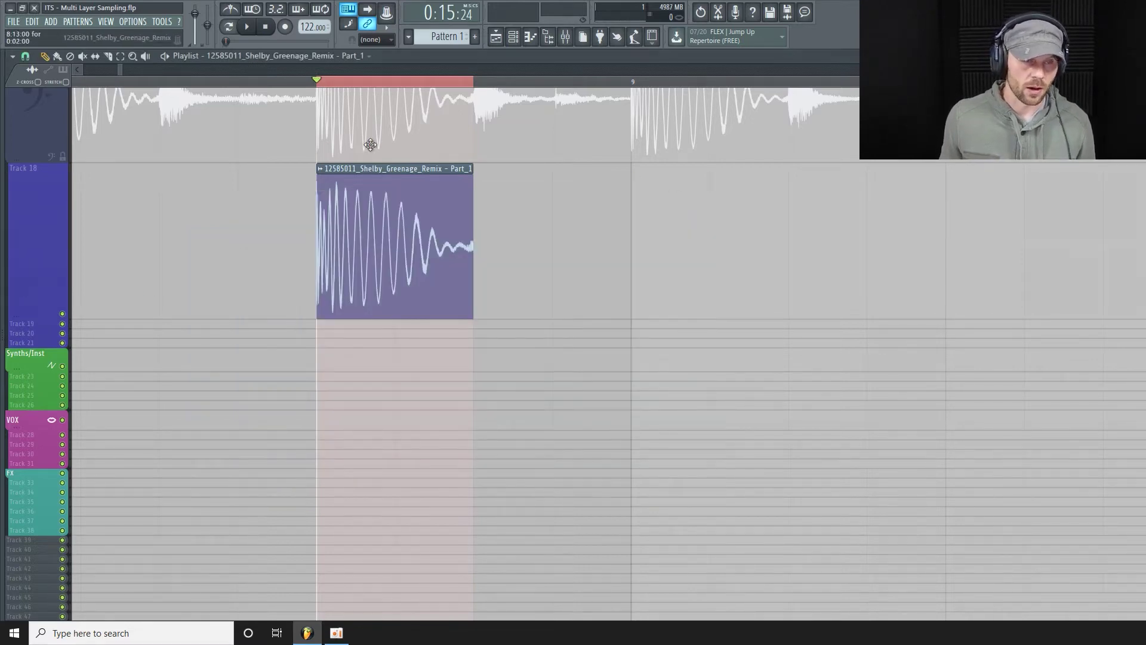
Route the Part_1 kick channel to mixer insert 30 and load iZotope Ozone 7 Imager in its first effect slot.
{"action": "left_click", "coordinate": [514, 38]}
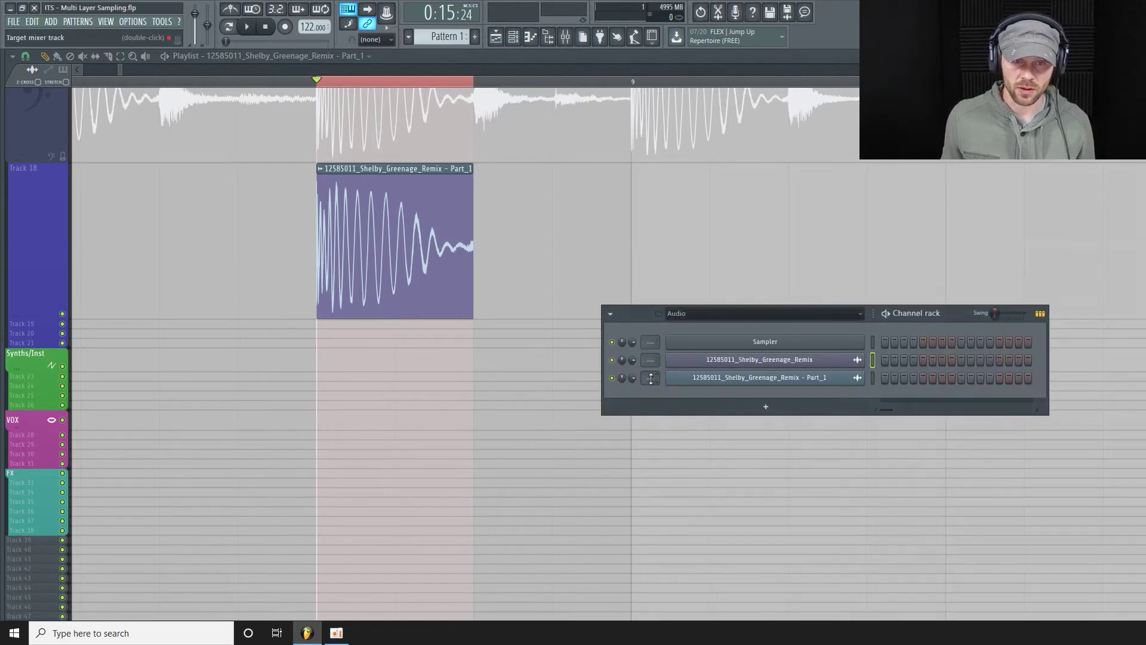
{"action": "scroll", "coordinate": [650, 378], "scroll_direction": "up", "scroll_amount": 5}
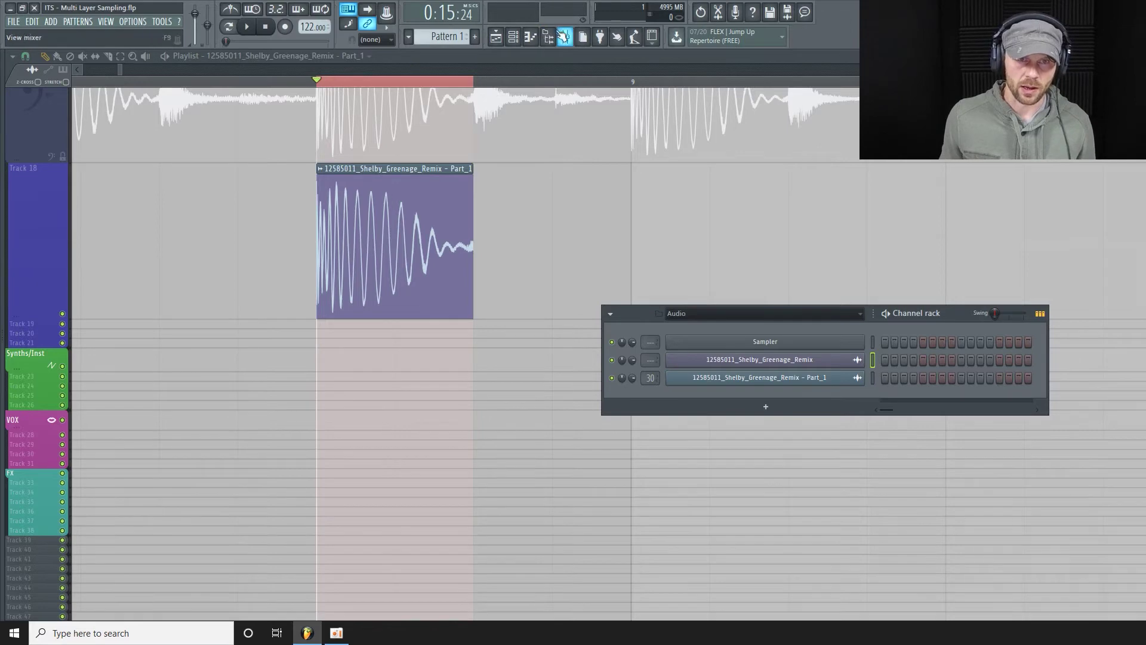
{"action": "left_click", "coordinate": [565, 36]}
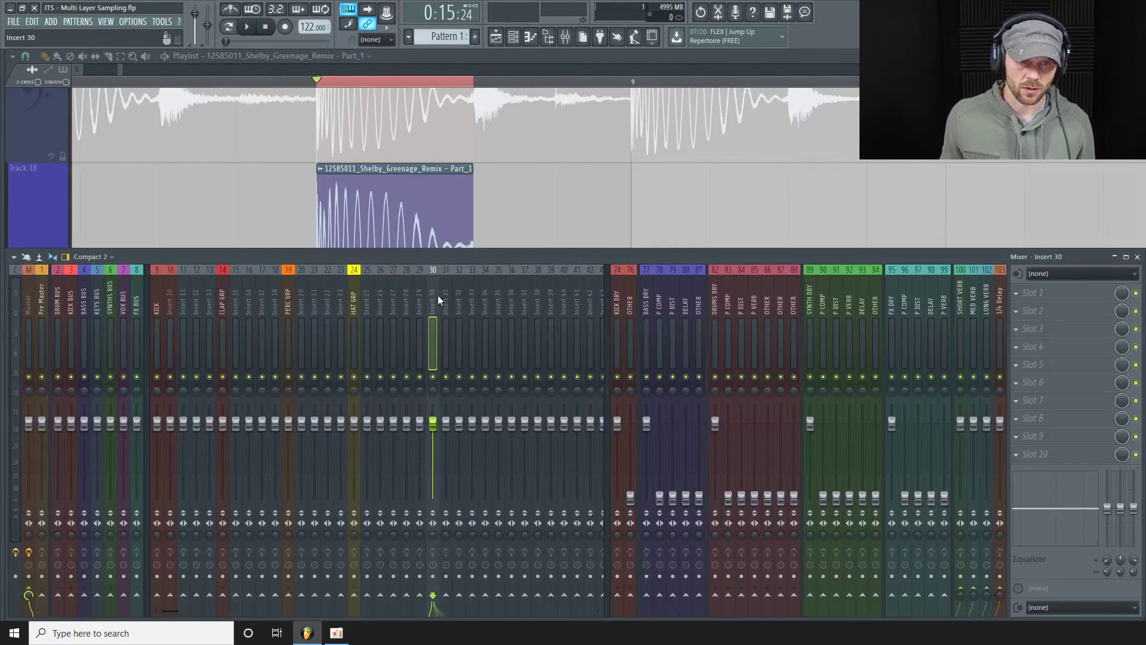
{"action": "left_click", "coordinate": [1062, 298]}
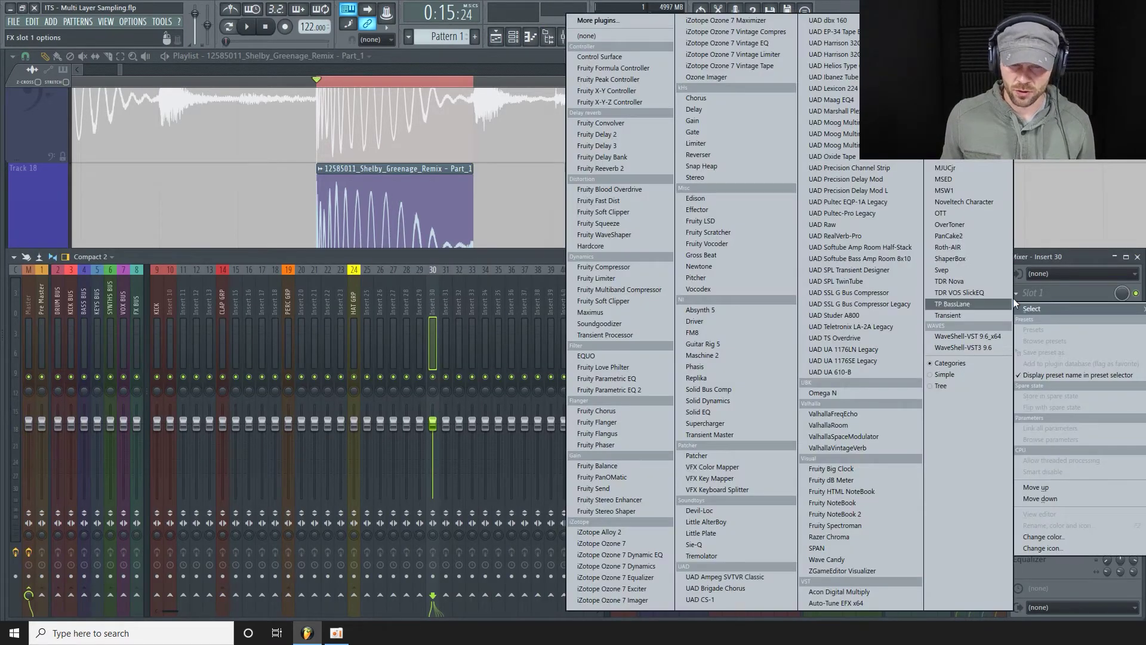
{"action": "left_click", "coordinate": [628, 599]}
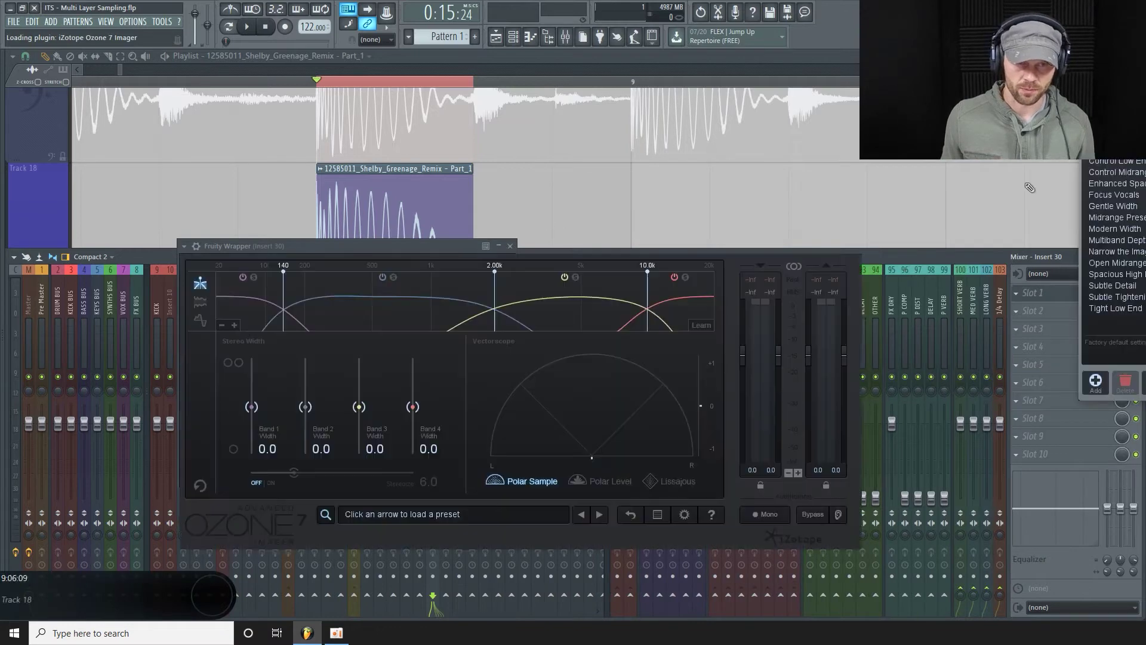
Remove the highest band in the Ozone 7 Imager and set the crossover between bands 1 and 2 to 150 Hz.
{"action": "left_click", "coordinate": [1144, 263]}
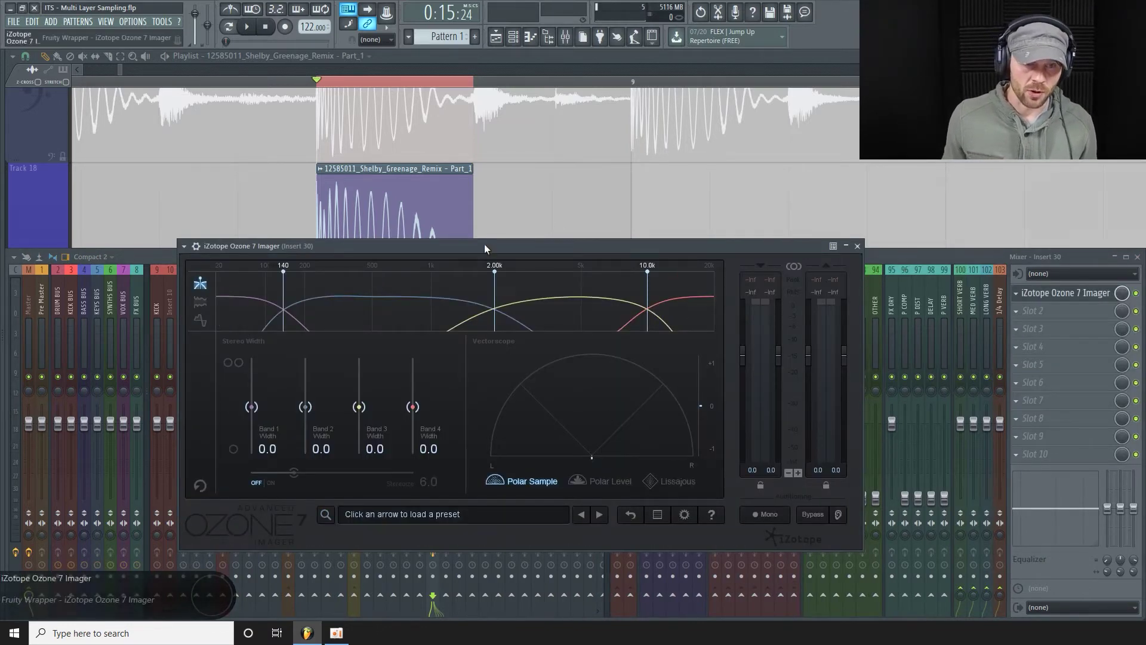
{"action": "left_click_drag", "start_coordinate": [482, 244], "coordinate": [481, 230]}
{"action": "left_click_drag", "start_coordinate": [281, 283], "coordinate": [312, 290]}
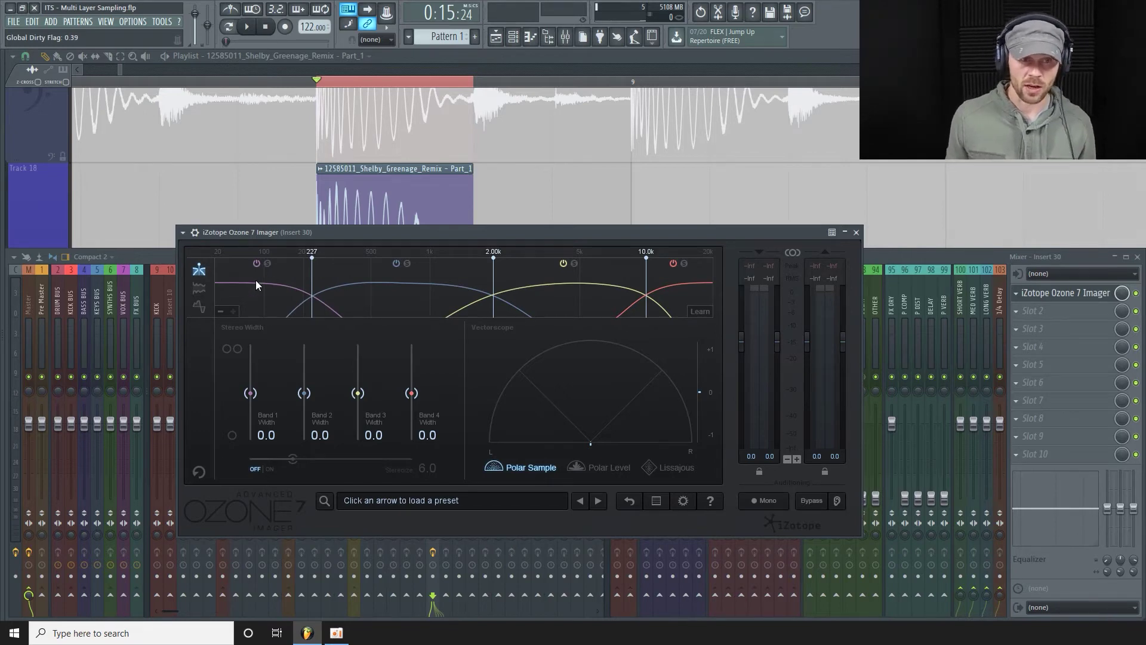
{"action": "right_click", "coordinate": [661, 271]}
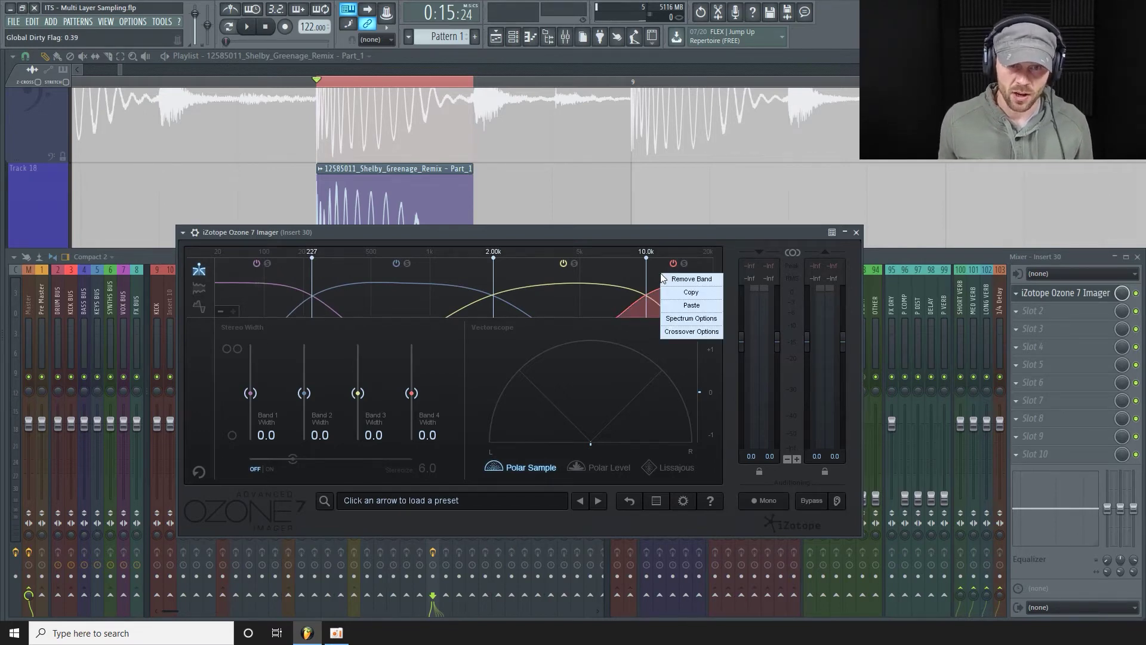
{"action": "left_click", "coordinate": [690, 280]}
{"action": "left_click_drag", "start_coordinate": [425, 230], "coordinate": [405, 230]}
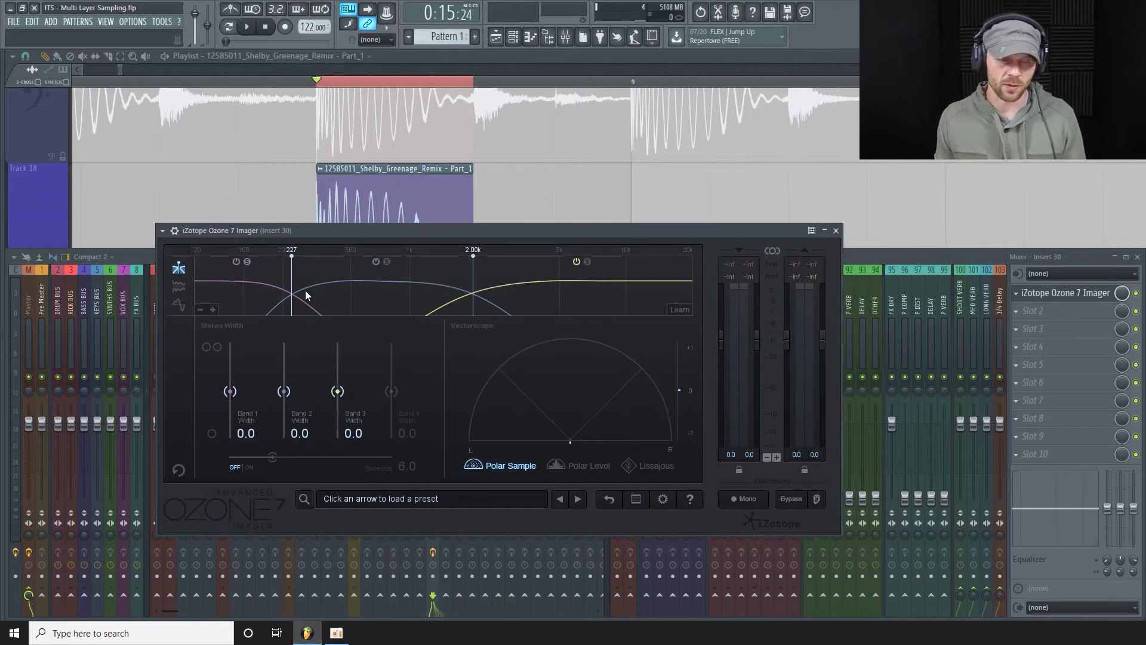
{"action": "left_click_drag", "start_coordinate": [292, 275], "coordinate": [265, 301]}
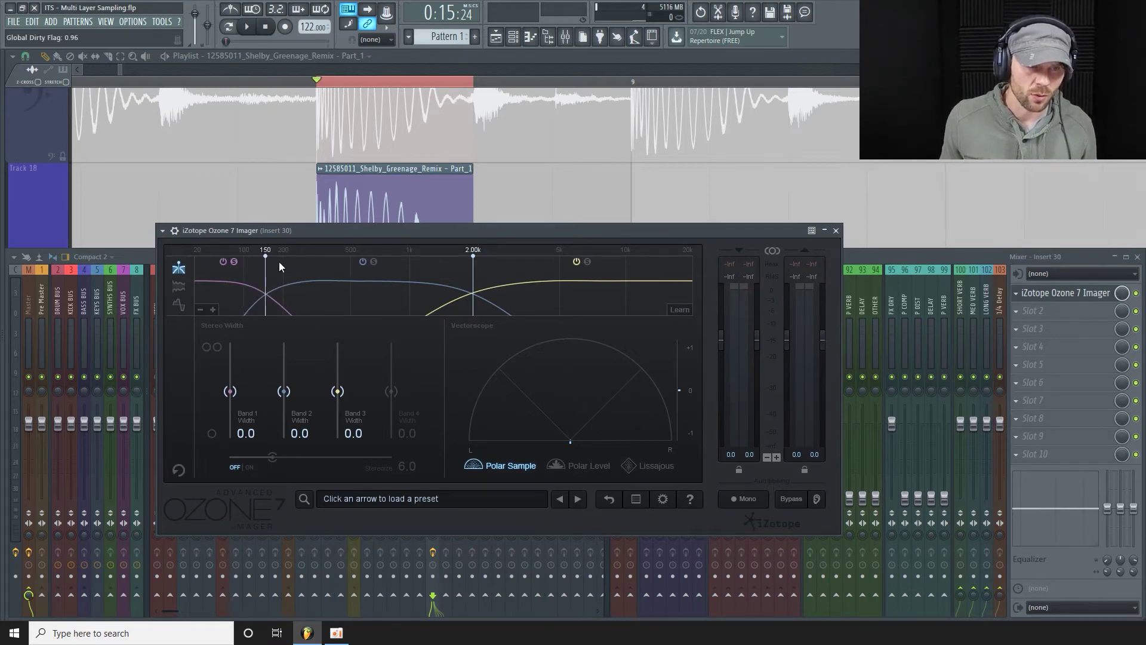
{"action": "left_click_drag", "start_coordinate": [330, 229], "coordinate": [318, 240]}
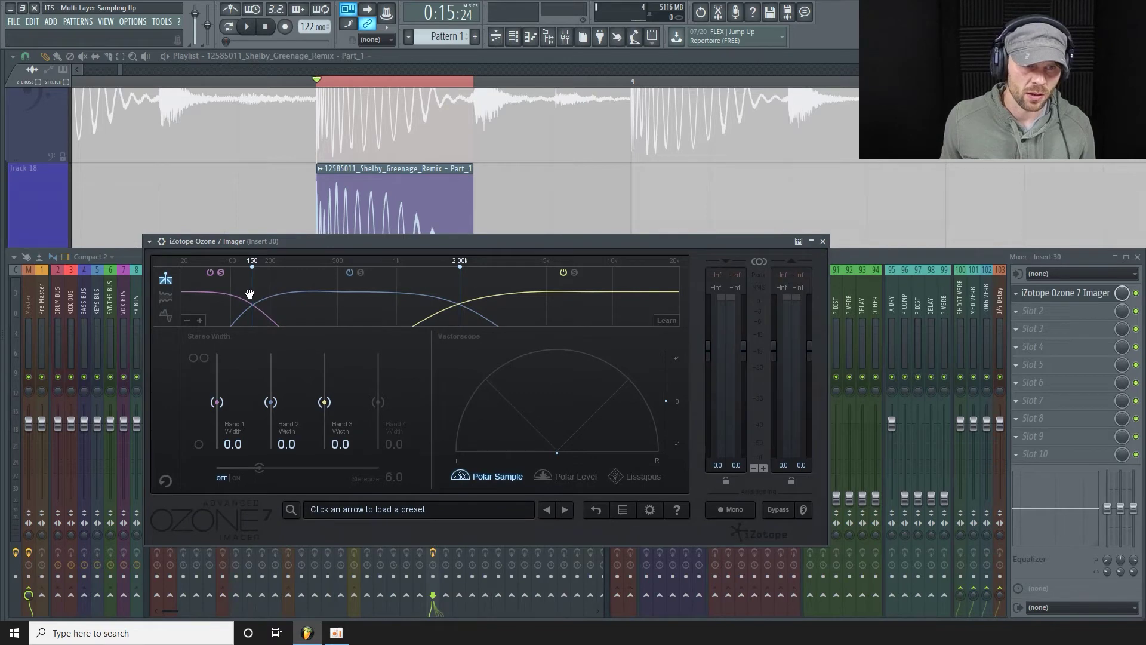
Solo the Imager's low band and its mid band in turn, auditioning the kick through each.
{"action": "key", "text": "space"}
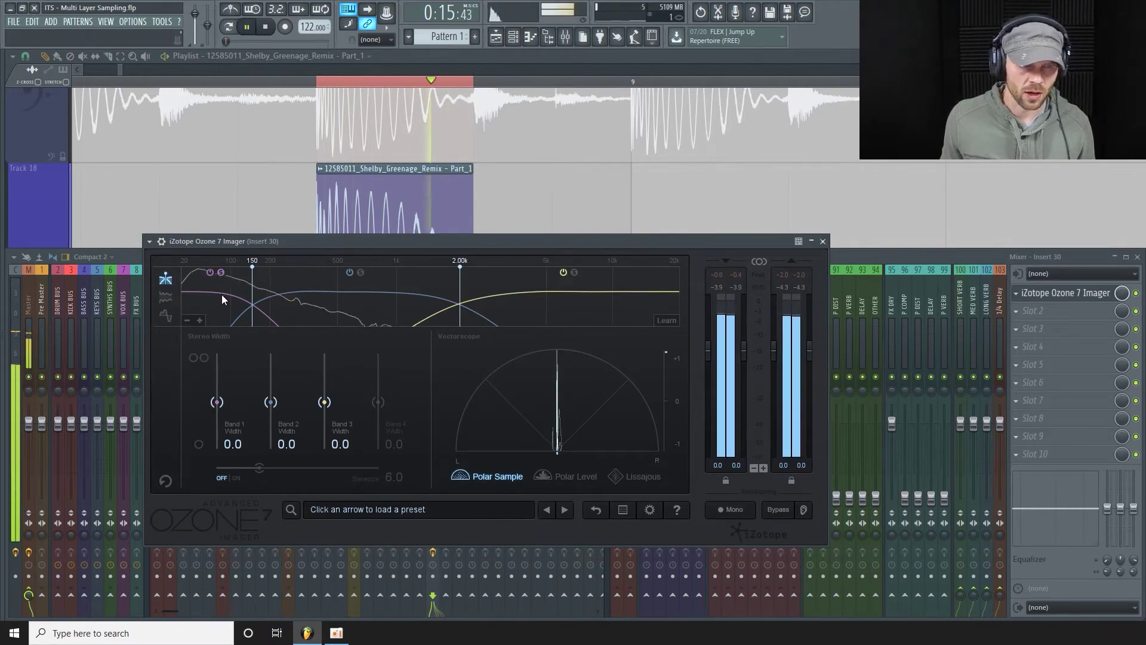
{"action": "key", "text": "space"}
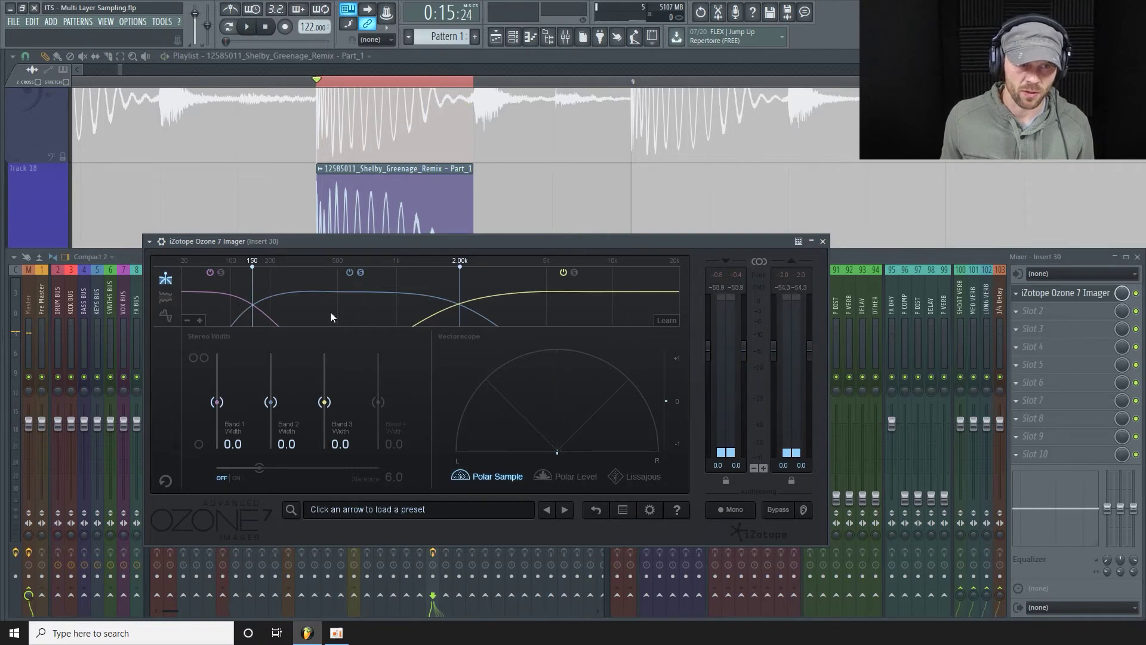
{"action": "key", "text": "space"}
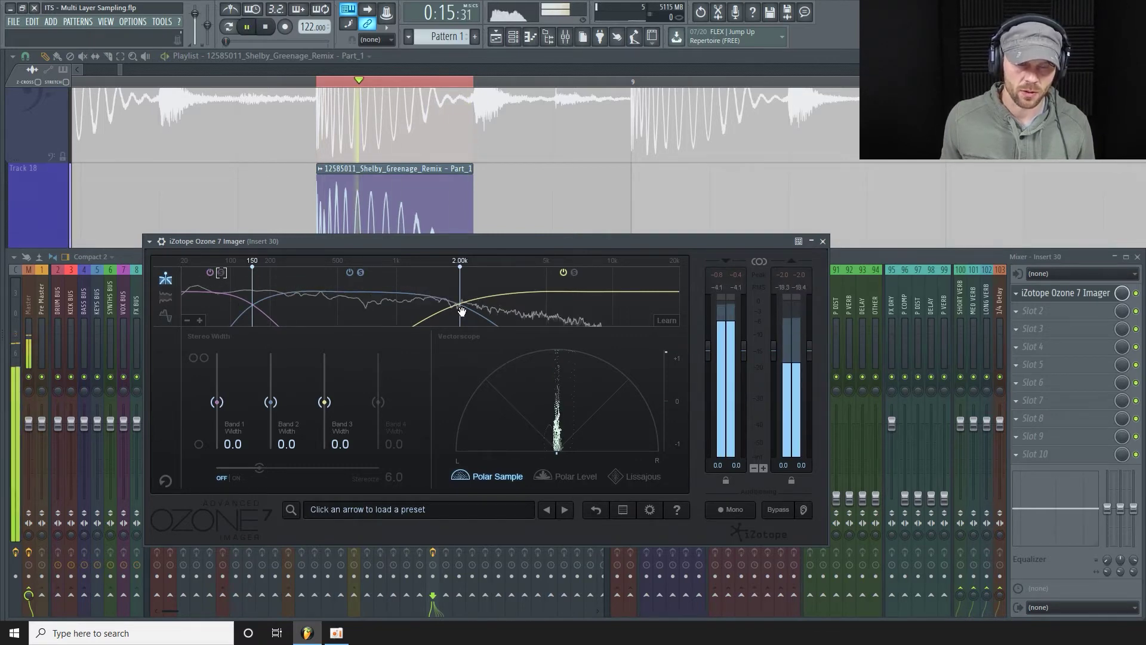
{"action": "key", "text": "space"}
Set the Imager's crossover between bands 2 and 3 to 3.50k while auditioning the soloed mid band.
{"action": "left_click_drag", "start_coordinate": [460, 309], "coordinate": [512, 331]}
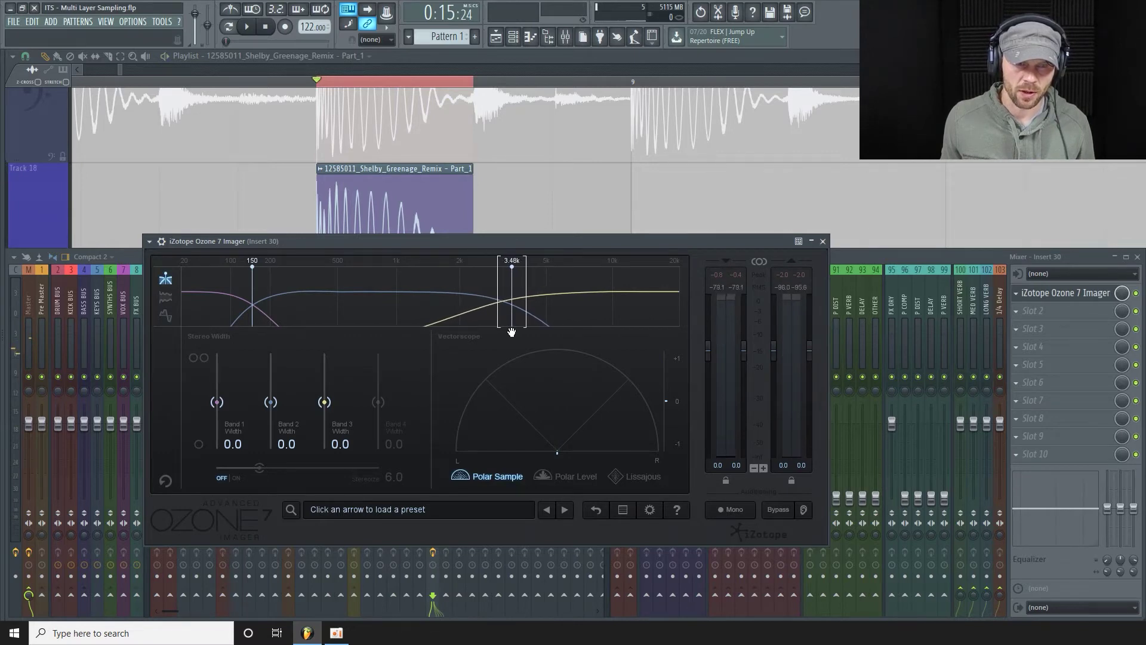
{"action": "key", "text": "space"}
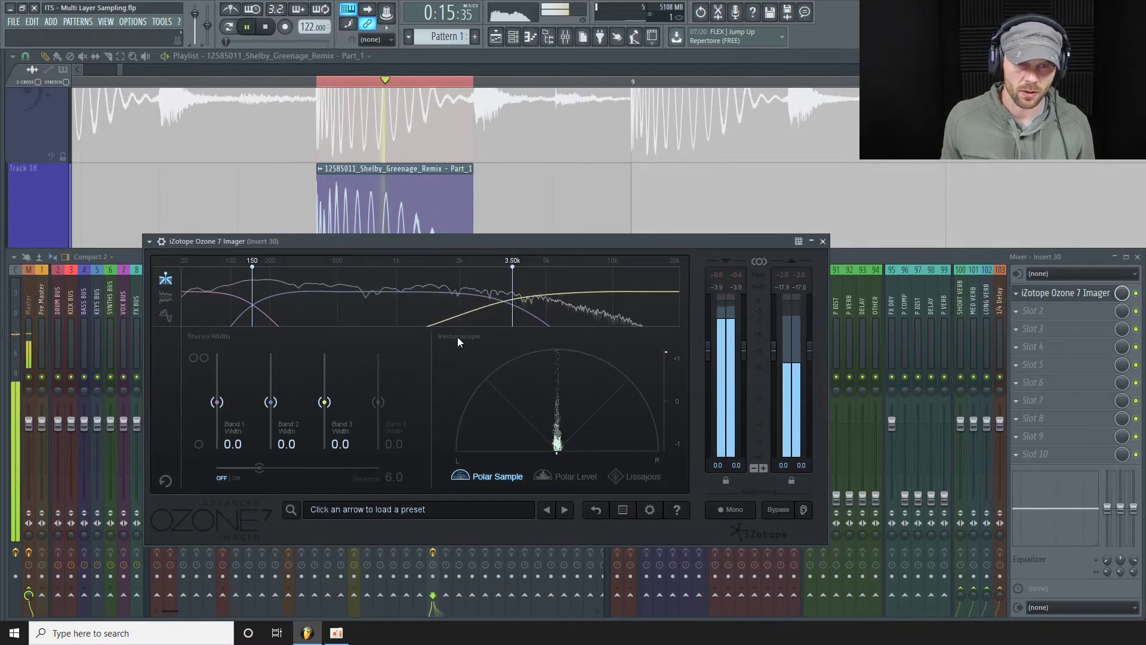
{"action": "key", "text": "space"}
{"action": "mouse_move", "coordinate": [512, 326]}
{"action": "left_mouse_down"}
{"action": "mouse_move", "coordinate": [524, 327]}
{"action": "mouse_move", "coordinate": [514, 325]}
{"action": "left_mouse_up"}
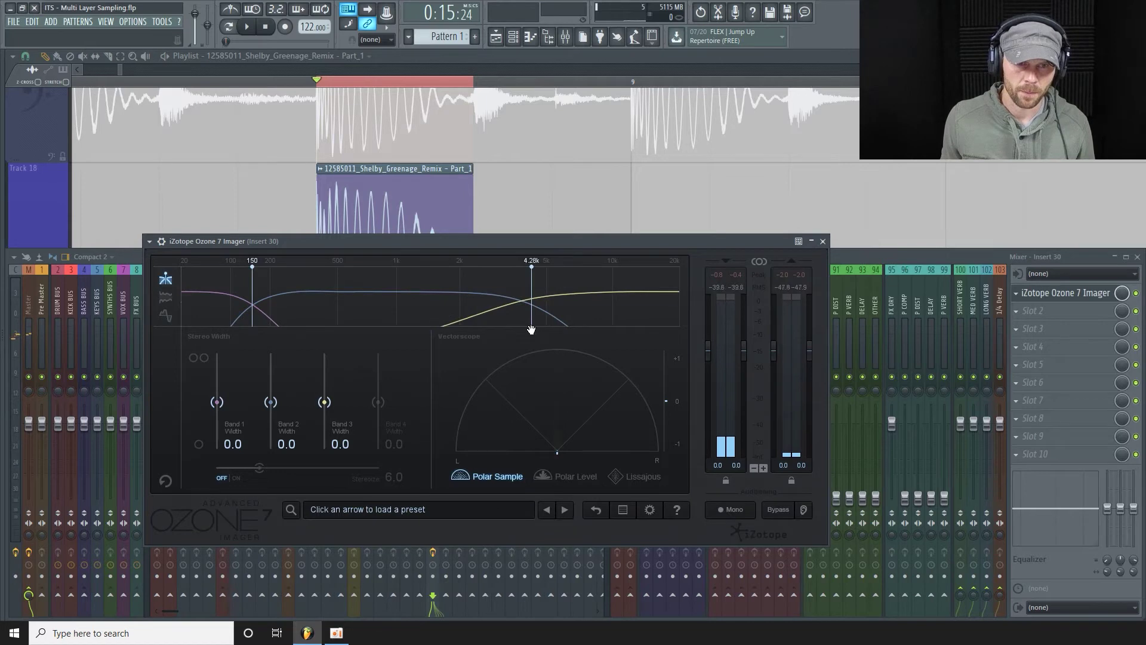
{"action": "key", "text": "space"}
{"action": "left_click_drag", "start_coordinate": [514, 324], "coordinate": [512, 330]}
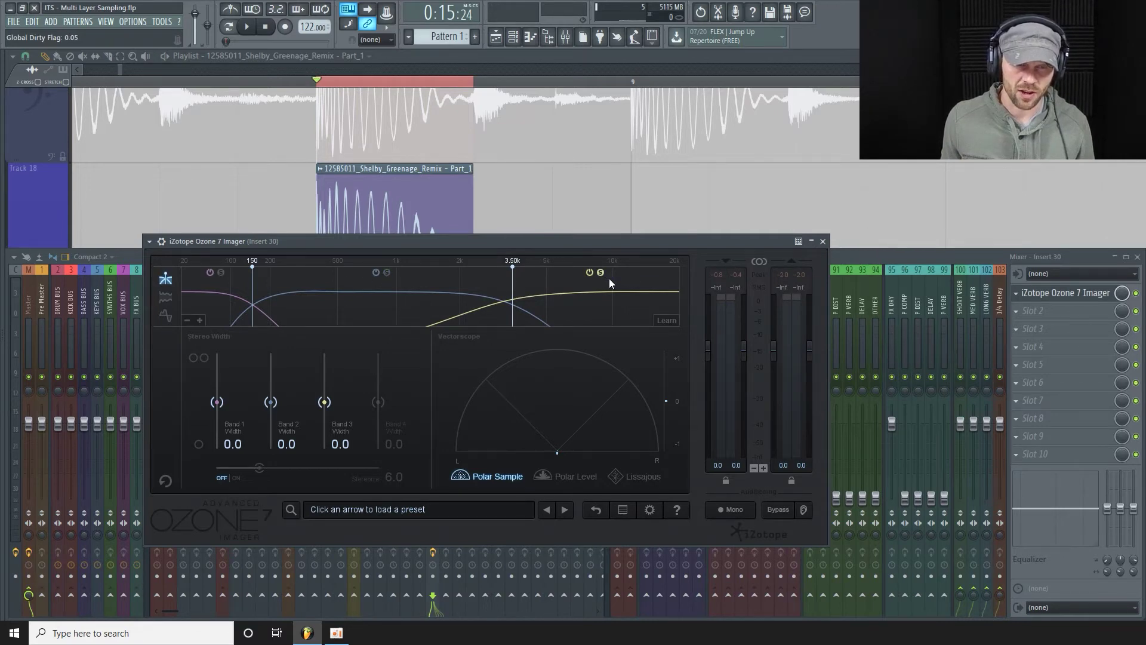
Audition the Imager's soloed high band, remove the solo and close the plugin window.
{"action": "key", "text": "space"}
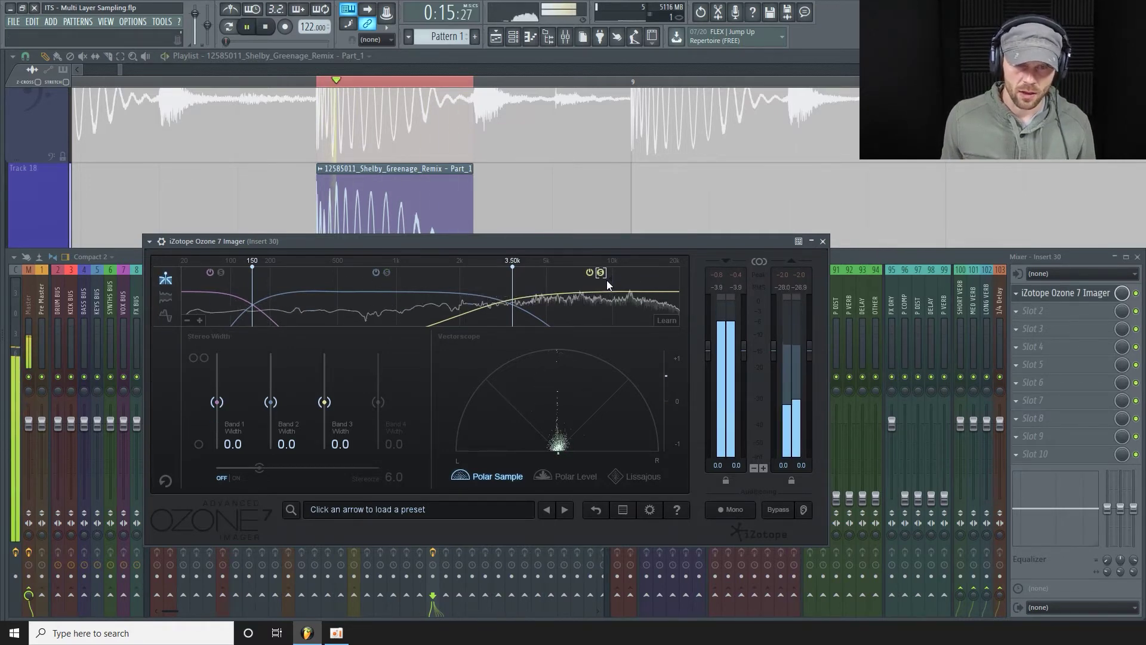
{"action": "key", "text": "space"}
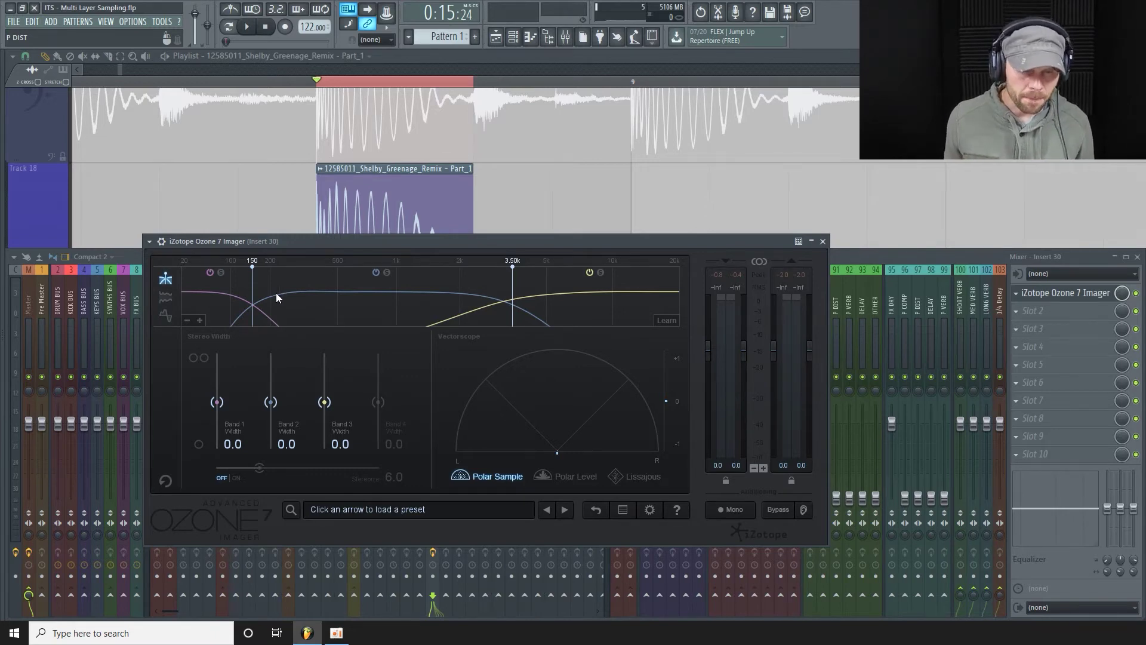
{"action": "left_click", "coordinate": [822, 241]}
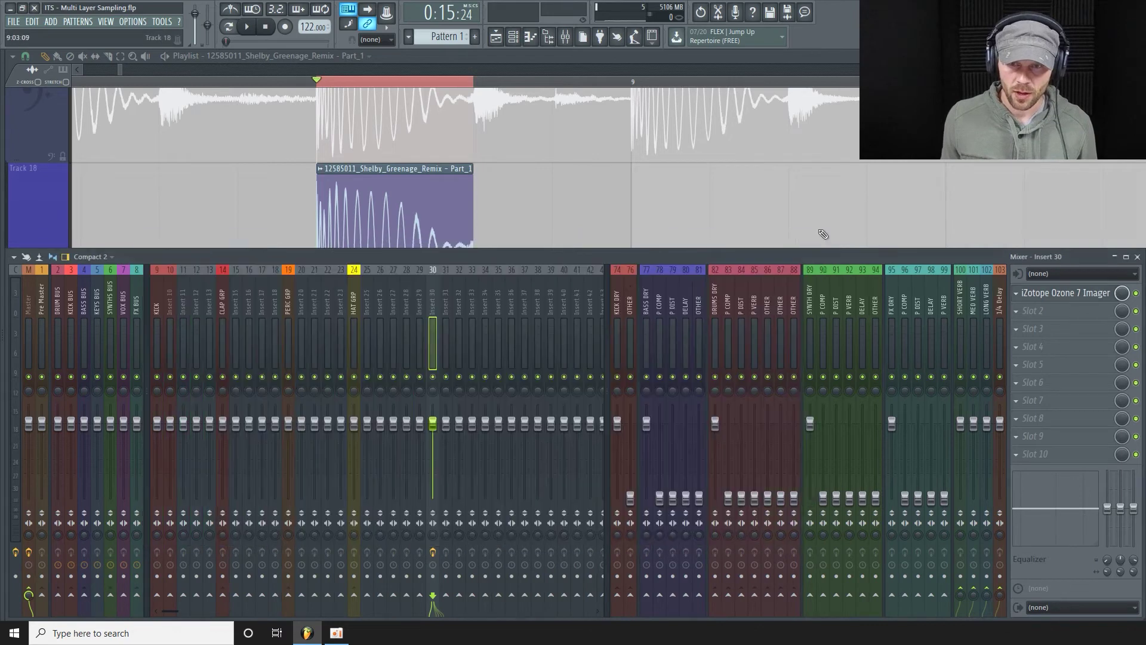
Hide the mixer and enlarge Tracks 19, 20 and 21 in the playlist.
{"action": "key", "text": "F9"}
{"action": "scroll", "coordinate": [79, 363], "scroll_direction": "down", "scroll_amount": 1}
{"action": "left_click_drag", "start_coordinate": [42, 260], "coordinate": [40, 308]}
{"action": "scroll", "coordinate": [43, 301], "scroll_direction": "down", "scroll_amount": 1}
{"action": "left_click_drag", "start_coordinate": [37, 270], "coordinate": [28, 367]}
{"action": "left_click_drag", "start_coordinate": [29, 289], "coordinate": [31, 305]}
{"action": "left_click_drag", "start_coordinate": [39, 238], "coordinate": [41, 246]}
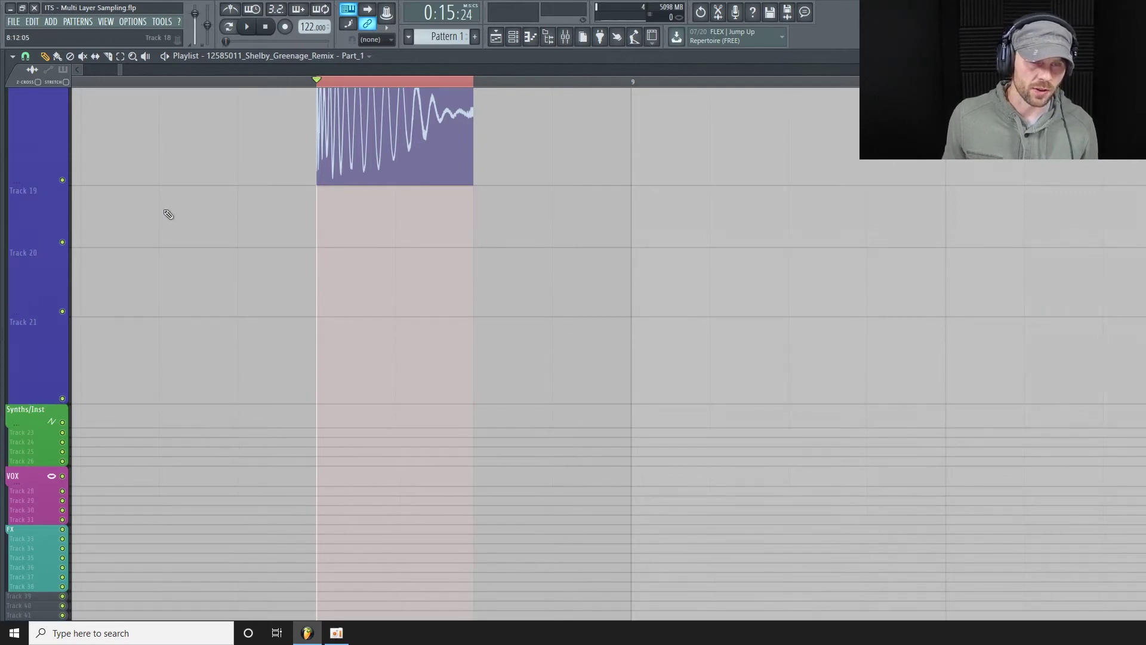
Clone the Part_1 kick channel and place the clone on Track 19, aligned with the kick on Track 18.
{"action": "left_click", "coordinate": [530, 36]}
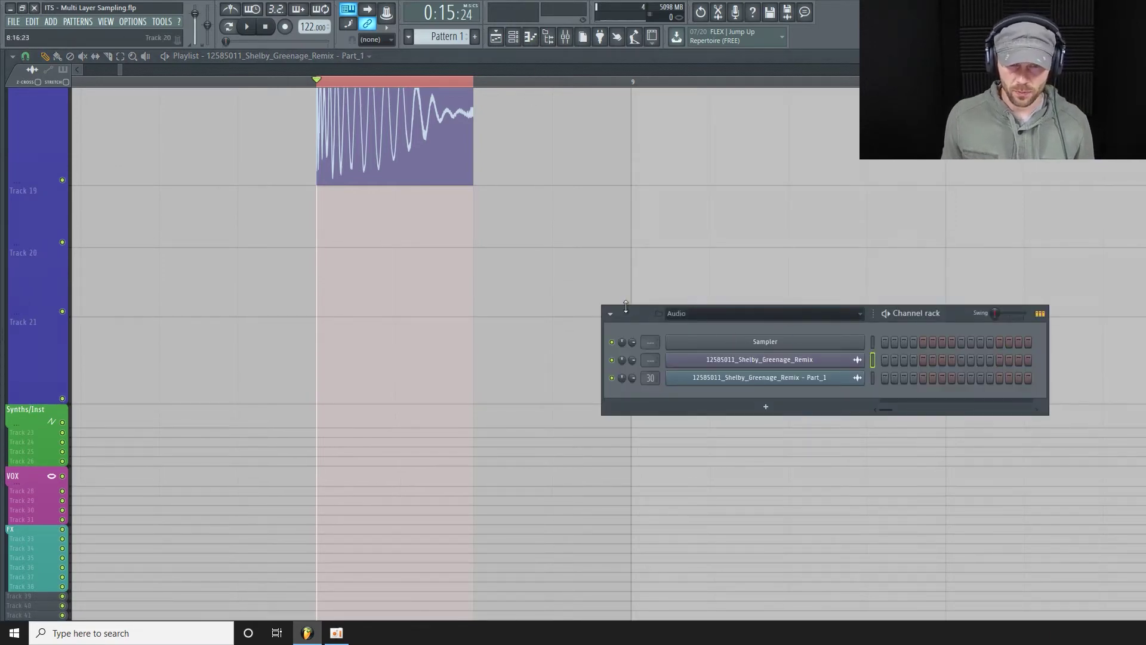
{"action": "left_click_drag", "start_coordinate": [627, 305], "coordinate": [639, 292]}
{"action": "right_click", "coordinate": [788, 366]}
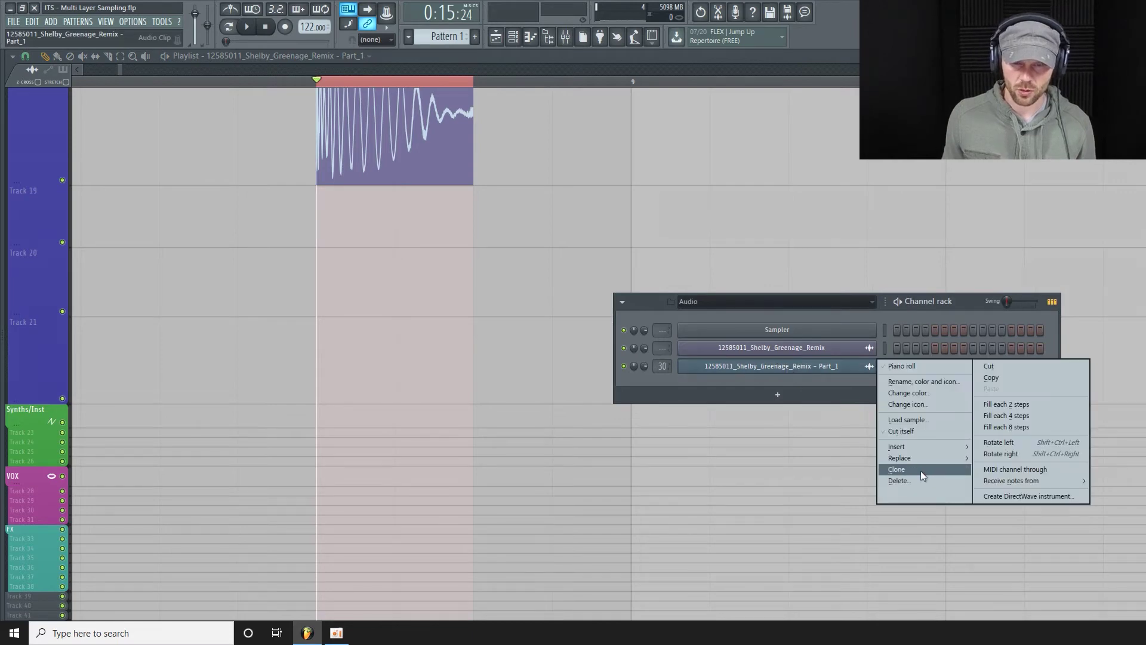
{"action": "left_click", "coordinate": [923, 474]}
{"action": "left_click", "coordinate": [810, 390]}
{"action": "left_click_drag", "start_coordinate": [278, 407], "coordinate": [327, 201]}
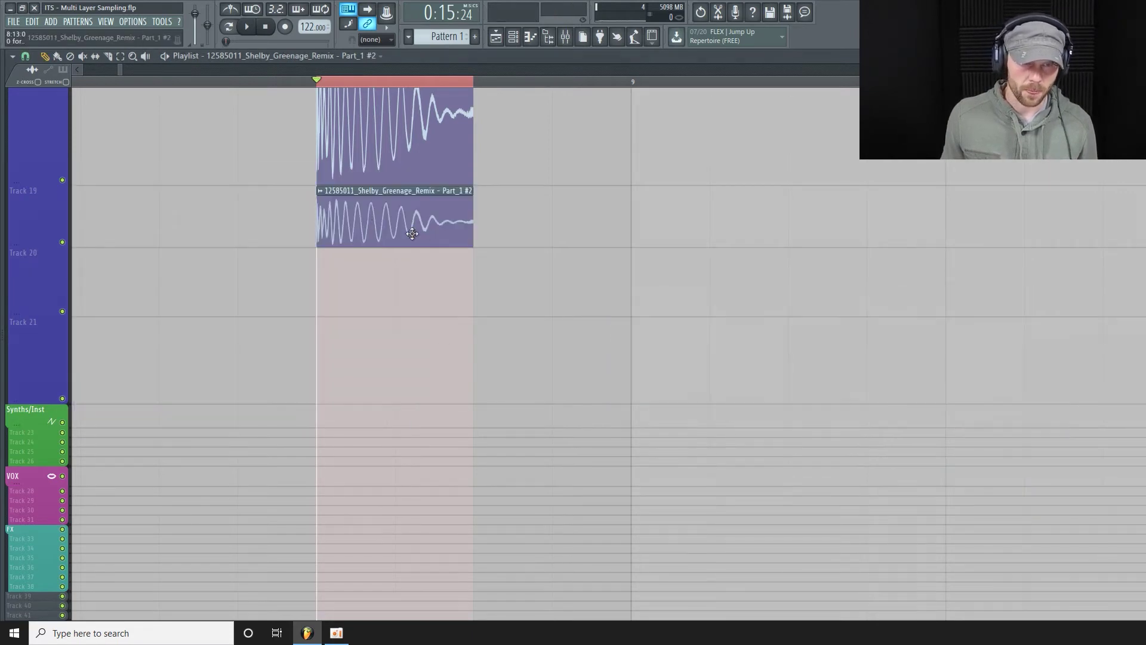
Rename the cloned kick clip on Track 19 to "low".
{"action": "left_click", "coordinate": [320, 191]}
{"action": "left_click", "coordinate": [354, 245]}
{"action": "type", "text": "low"}
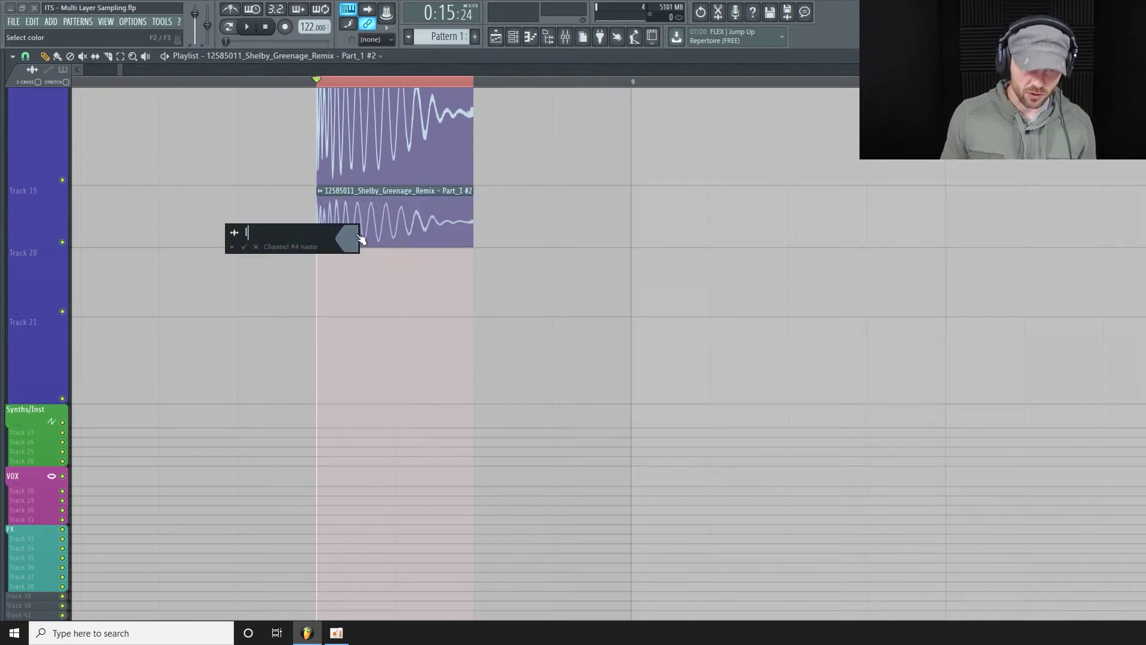
{"action": "key", "text": "Return"}
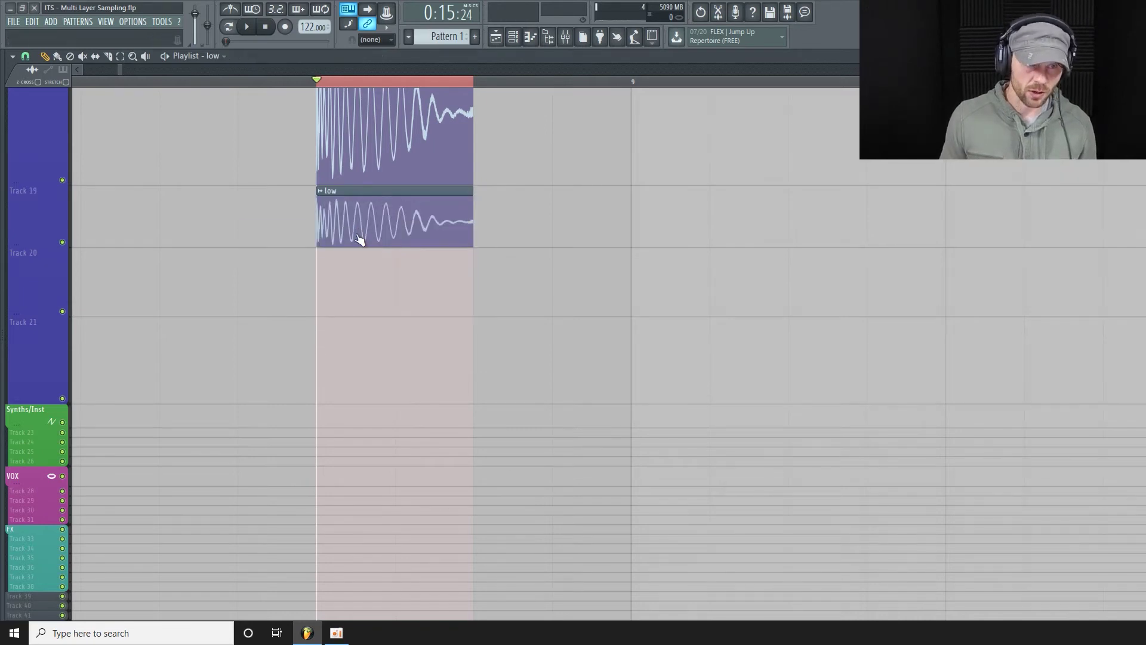
Clone the "low" channel and place its clip on Track 20, directly beneath the "low" clip.
{"action": "left_click", "coordinate": [513, 36]}
{"action": "right_click", "coordinate": [782, 385]}
{"action": "left_click", "coordinate": [901, 486]}
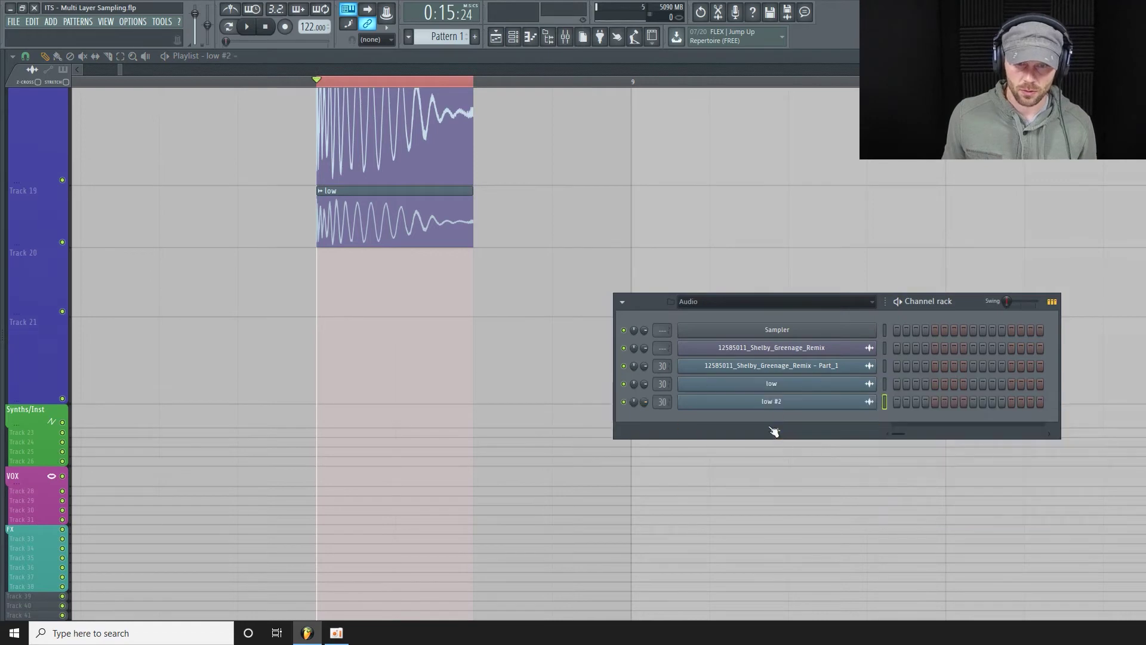
{"action": "left_click", "coordinate": [354, 276]}
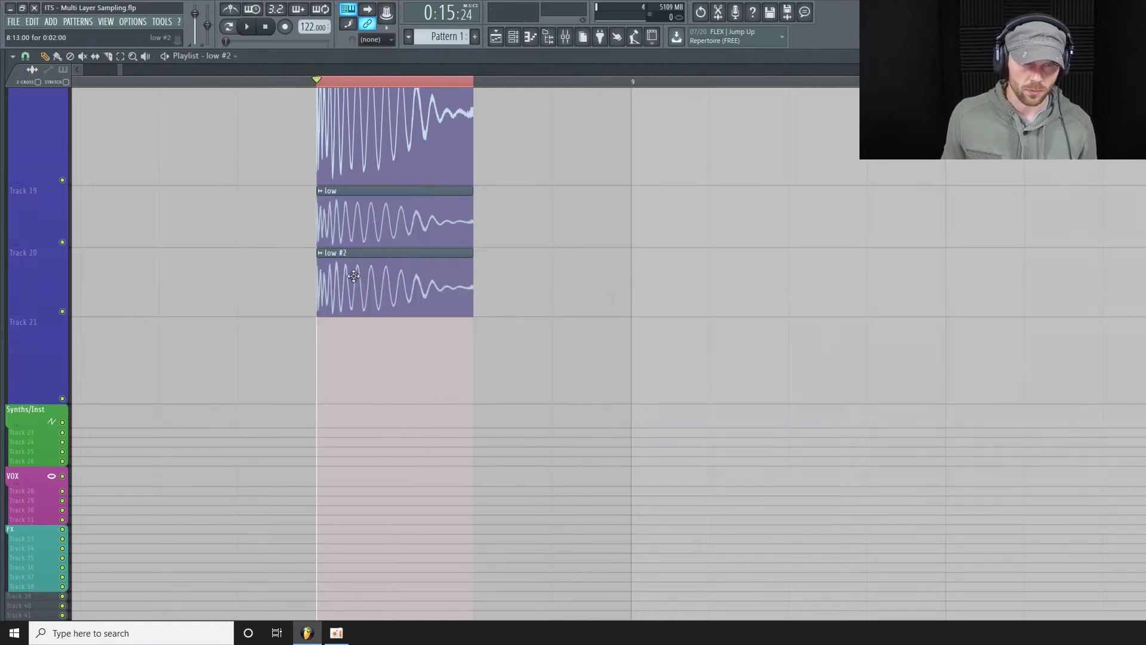
Rename the cloned clip on Track 20 to "mid".
{"action": "left_click", "coordinate": [321, 254]}
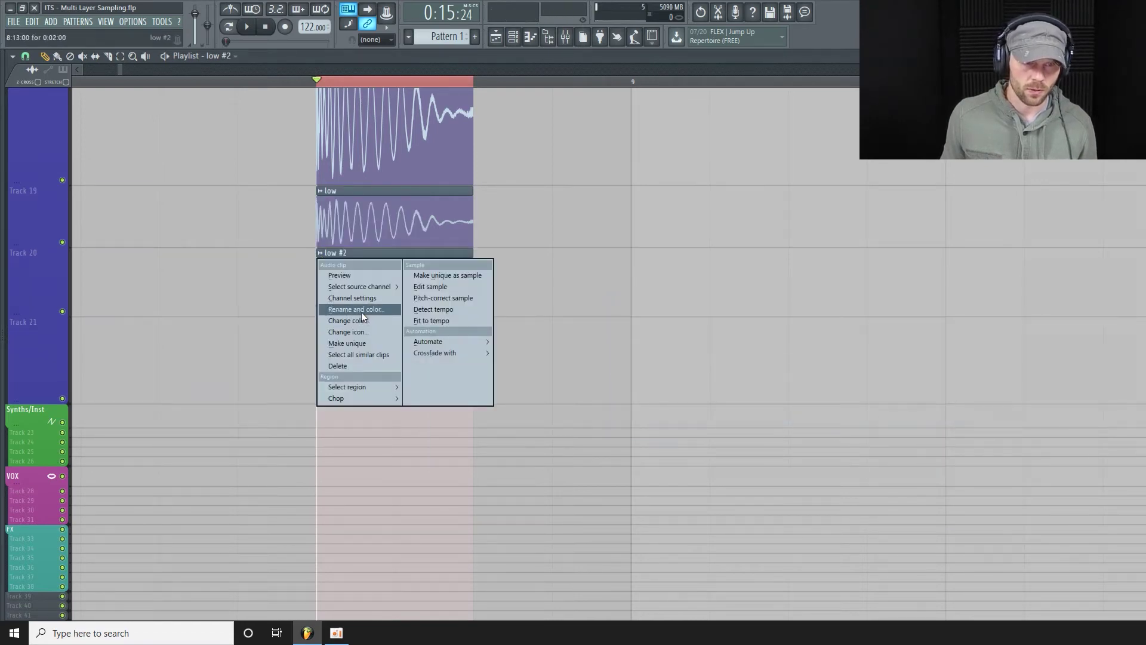
{"action": "left_click", "coordinate": [360, 310]}
{"action": "type", "text": "mid"}
{"action": "key", "text": "Return"}
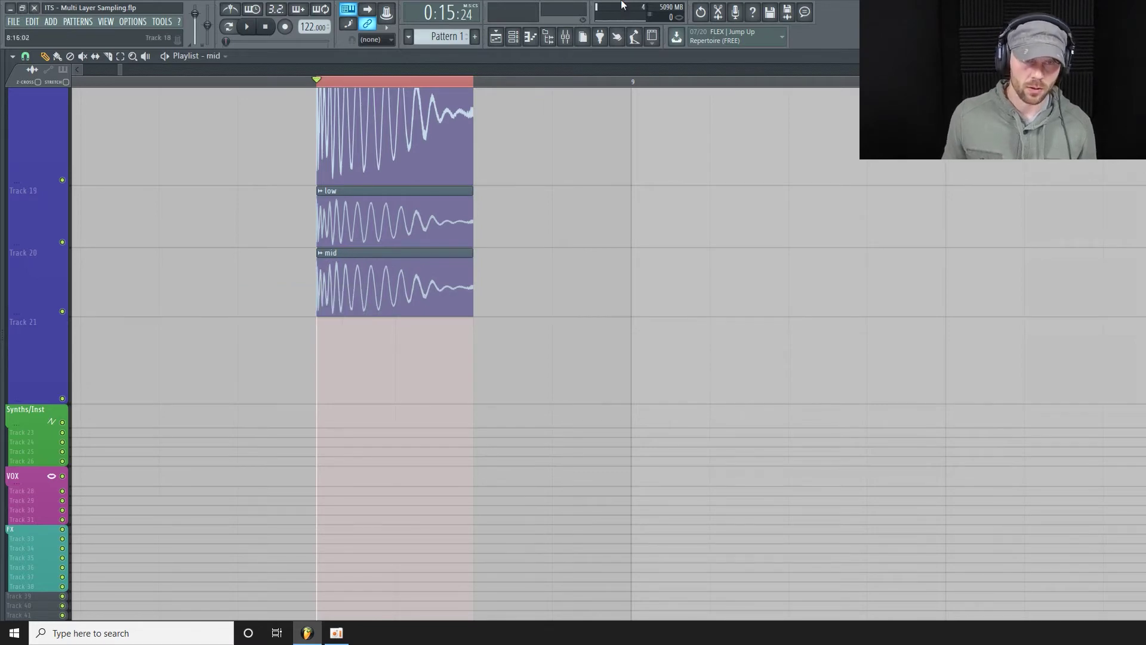
Clone the "mid" channel and place its clip on Track 21, directly beneath the "mid" clip.
{"action": "left_click", "coordinate": [512, 37]}
{"action": "right_click", "coordinate": [788, 404]}
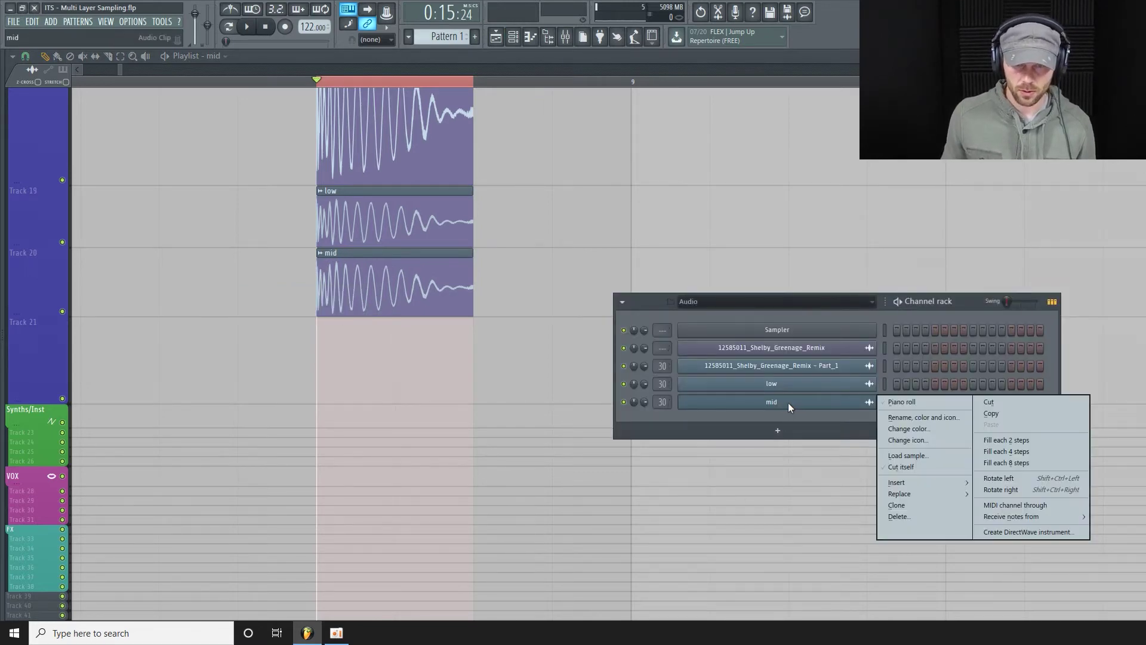
{"action": "left_click", "coordinate": [916, 503]}
{"action": "left_click", "coordinate": [685, 423]}
{"action": "left_click", "coordinate": [684, 425]}
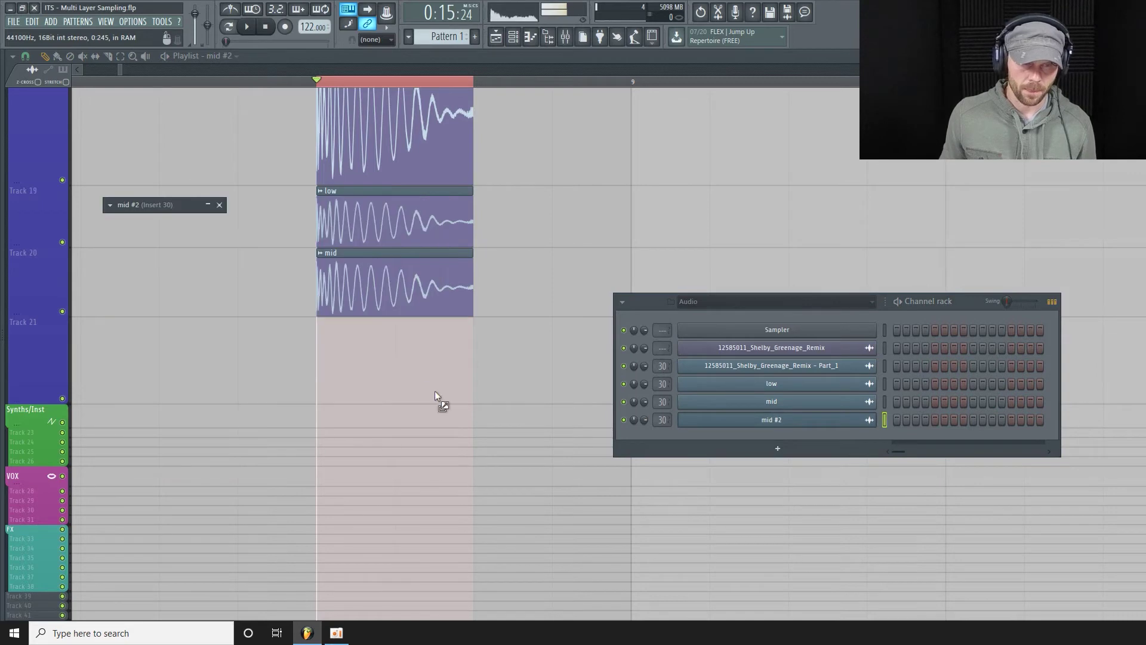
{"action": "left_click", "coordinate": [338, 356]}
Rename the cloned clip on Track 21 to "high".
{"action": "left_click", "coordinate": [321, 323]}
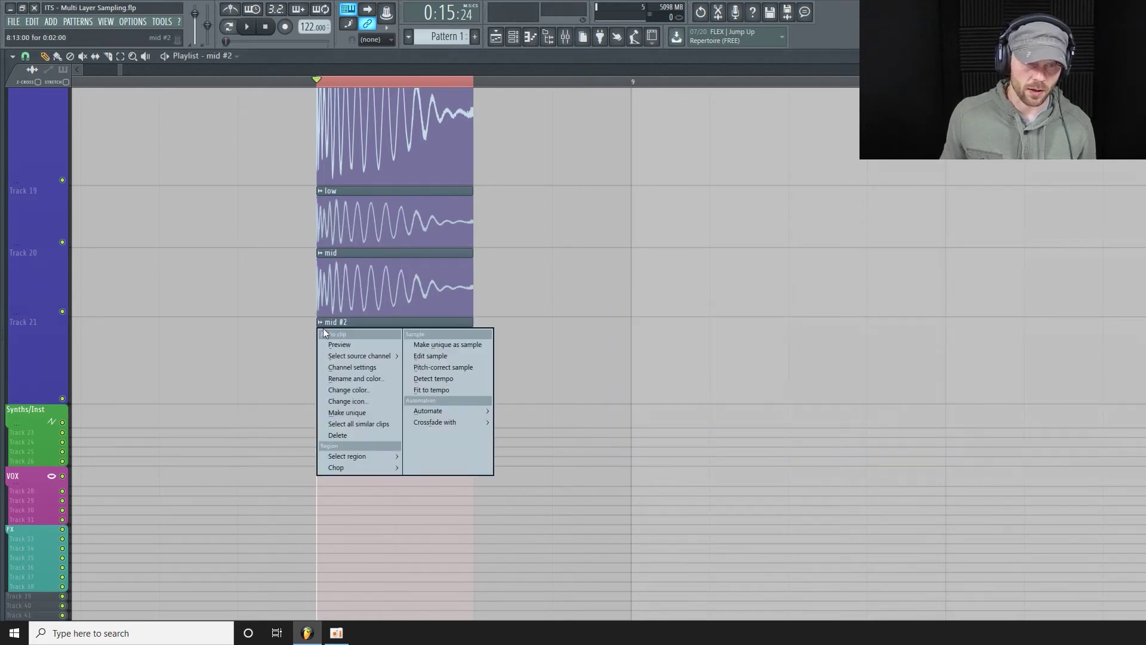
{"action": "left_click", "coordinate": [360, 378]}
{"action": "type", "text": "high"}
{"action": "key", "text": "Return"}
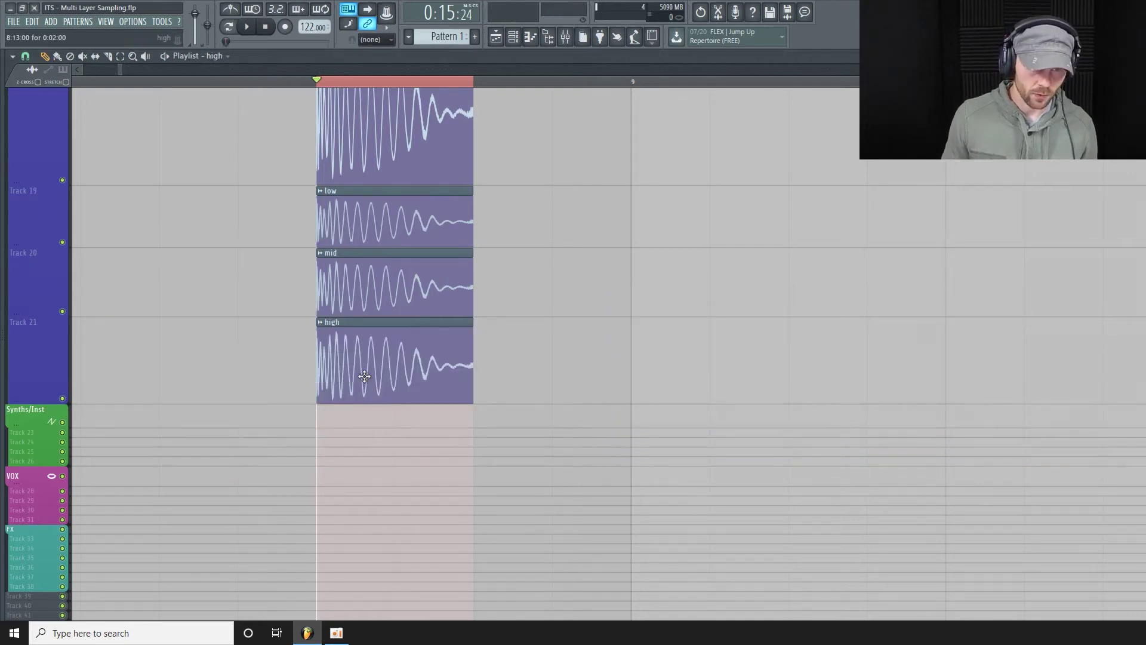
Mute Track 18 with the original kick and reduce its height.
{"action": "scroll", "coordinate": [365, 376], "scroll_direction": "up", "scroll_amount": 2}
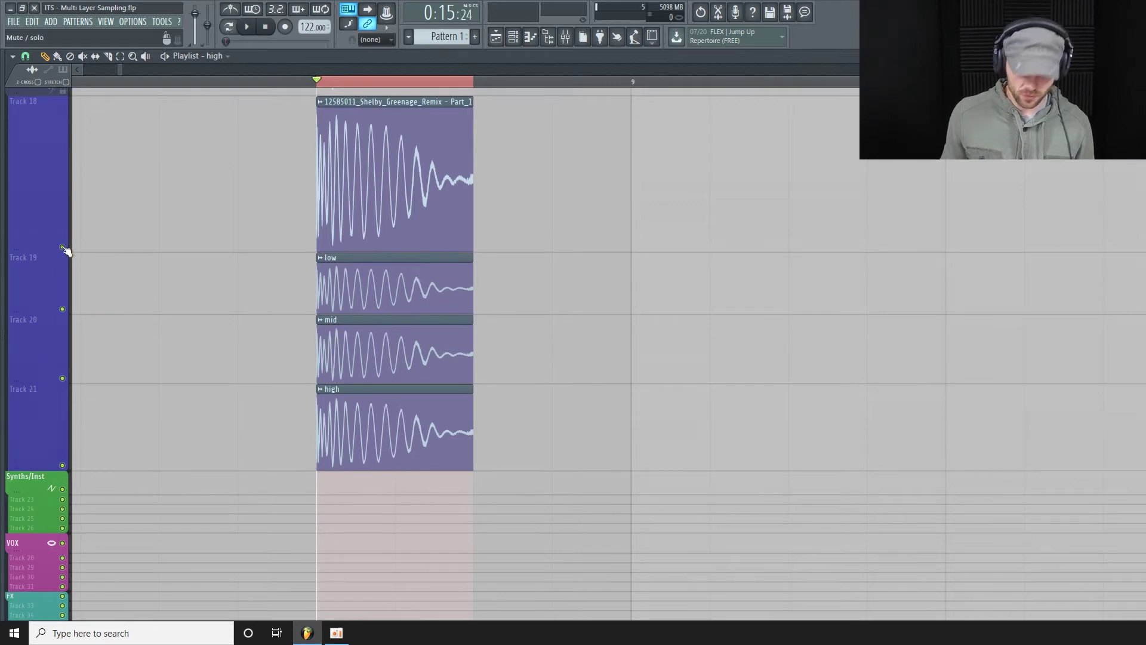
{"action": "left_click", "coordinate": [62, 247]}
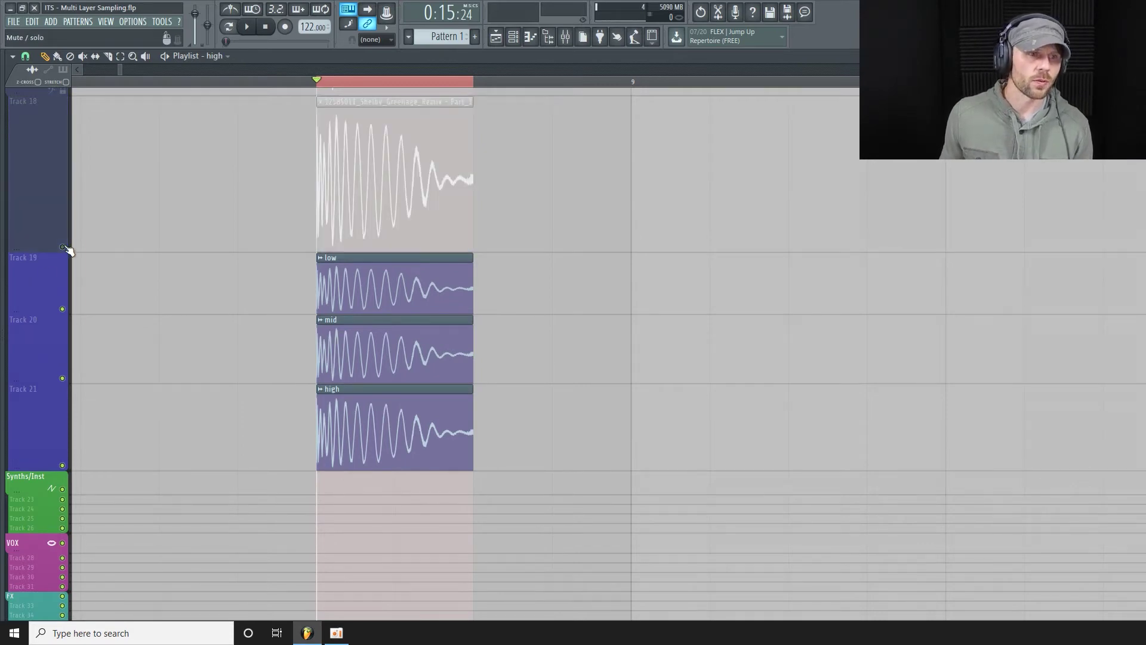
{"action": "left_click_drag", "start_coordinate": [49, 248], "coordinate": [49, 218]}
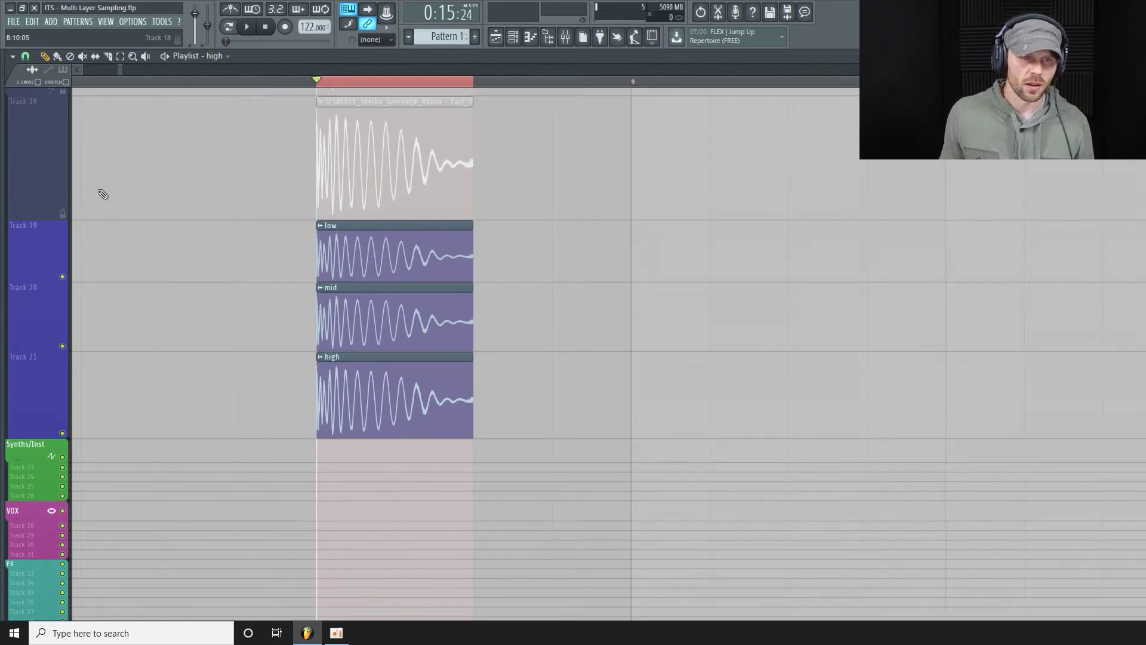
Clear the mixer track assignments of the low, mid and high channels, resetting each to unassigned.
{"action": "left_click", "coordinate": [566, 41]}
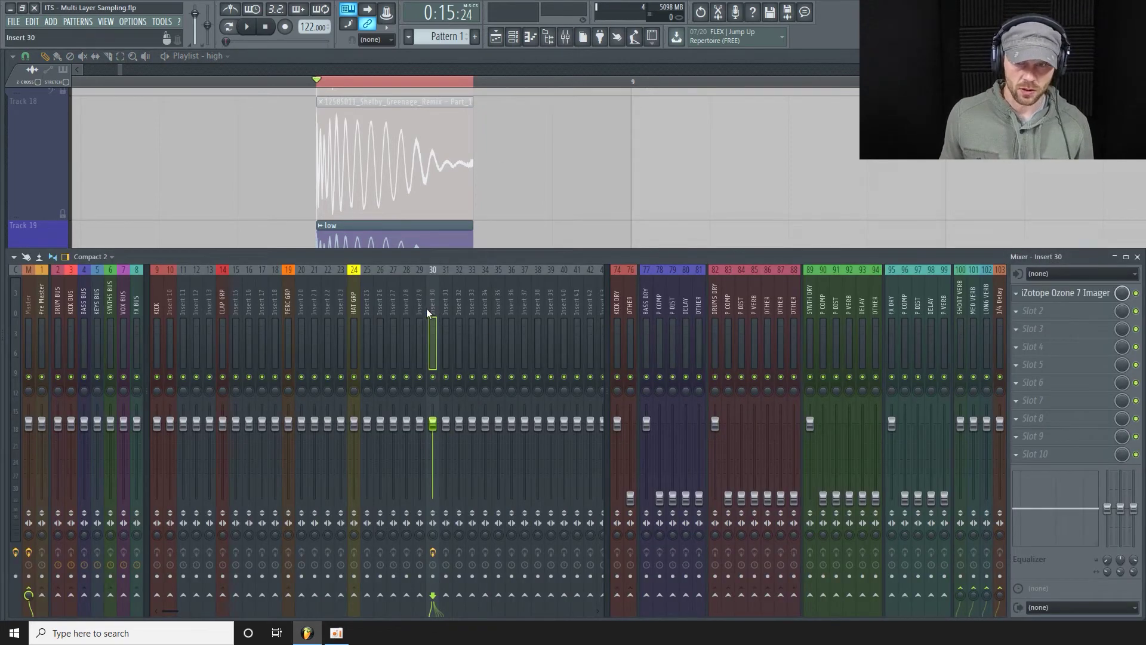
{"action": "left_click", "coordinate": [513, 37]}
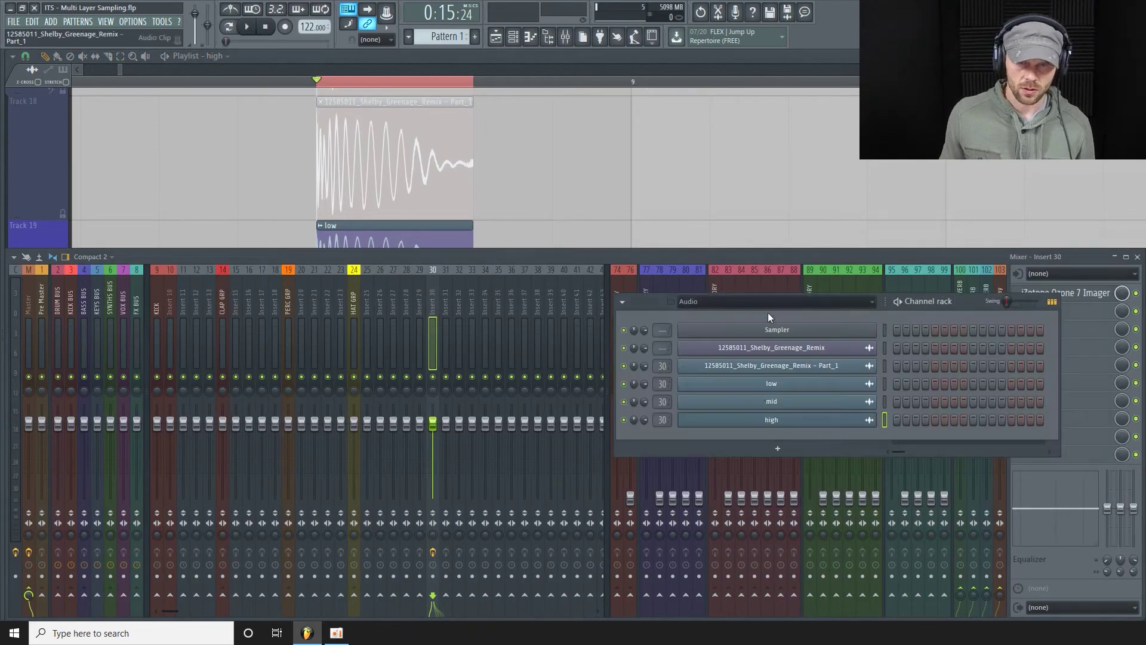
{"action": "right_click", "coordinate": [663, 383]}
{"action": "left_click", "coordinate": [673, 389]}
{"action": "right_click", "coordinate": [660, 404]}
{"action": "left_click", "coordinate": [674, 409]}
{"action": "right_click", "coordinate": [660, 421]}
{"action": "left_click", "coordinate": [693, 427]}
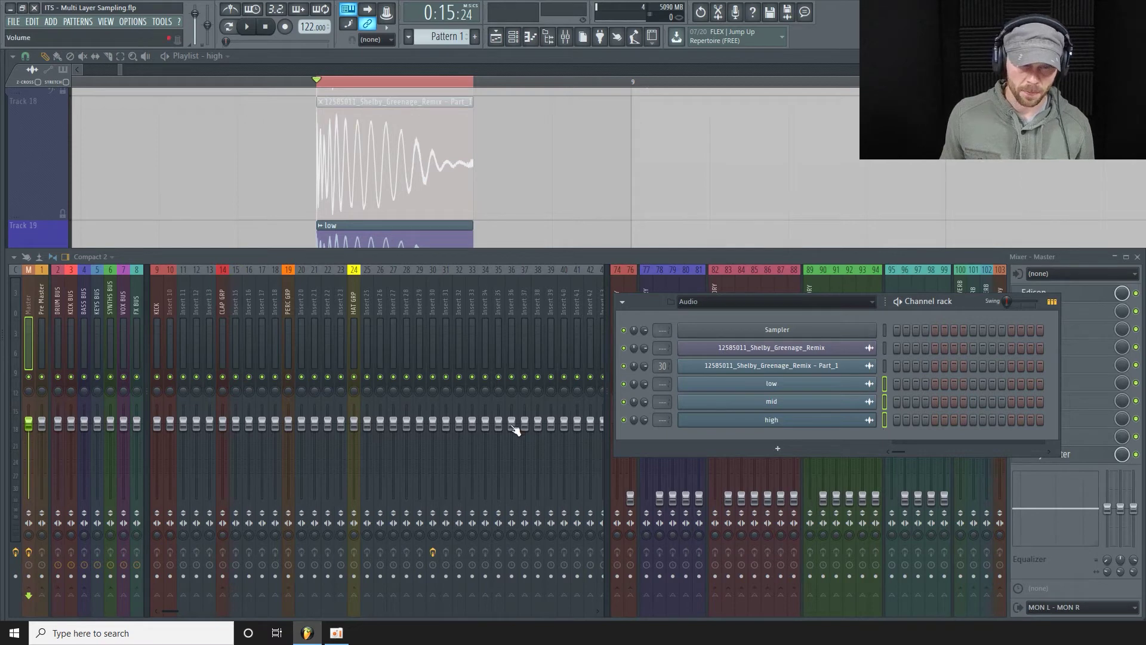
Route the low, mid and high channels to consecutive mixer tracks 31, 32 and 33, starting from Insert 31.
{"action": "left_click", "coordinate": [446, 306]}
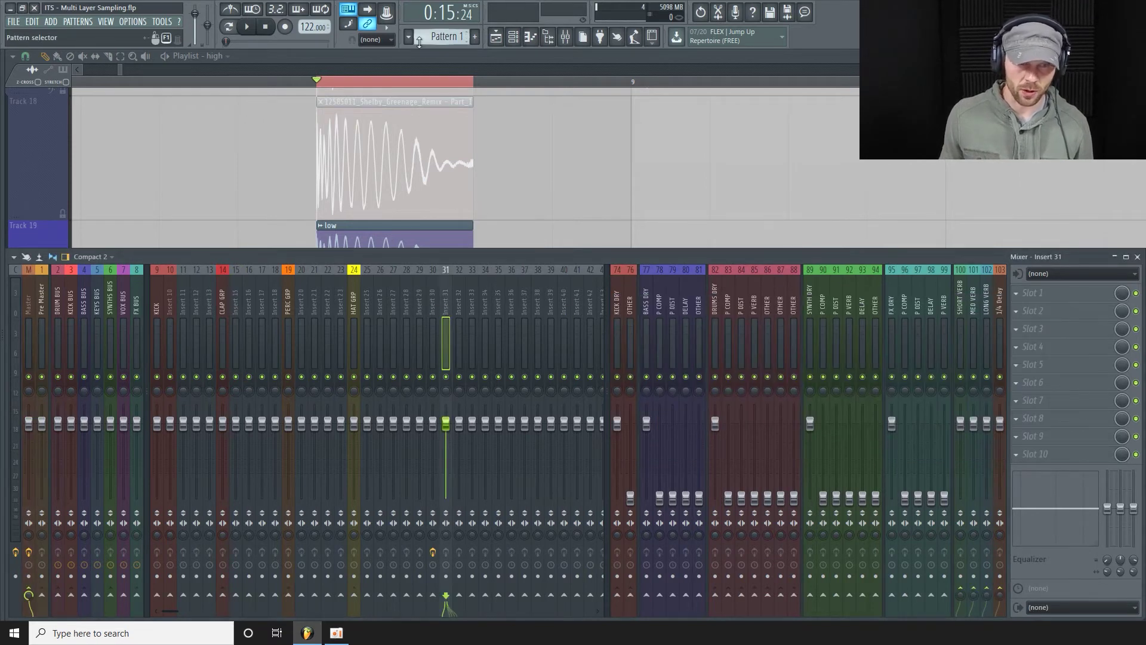
{"action": "left_click", "coordinate": [513, 37]}
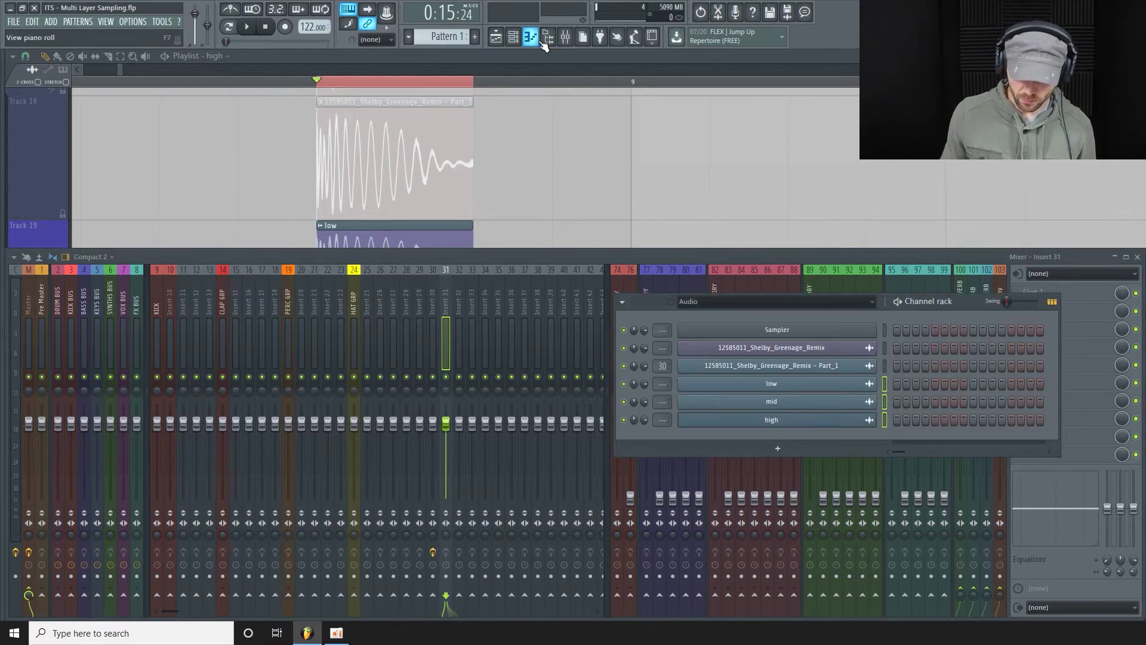
{"action": "left_click", "coordinate": [581, 257]}
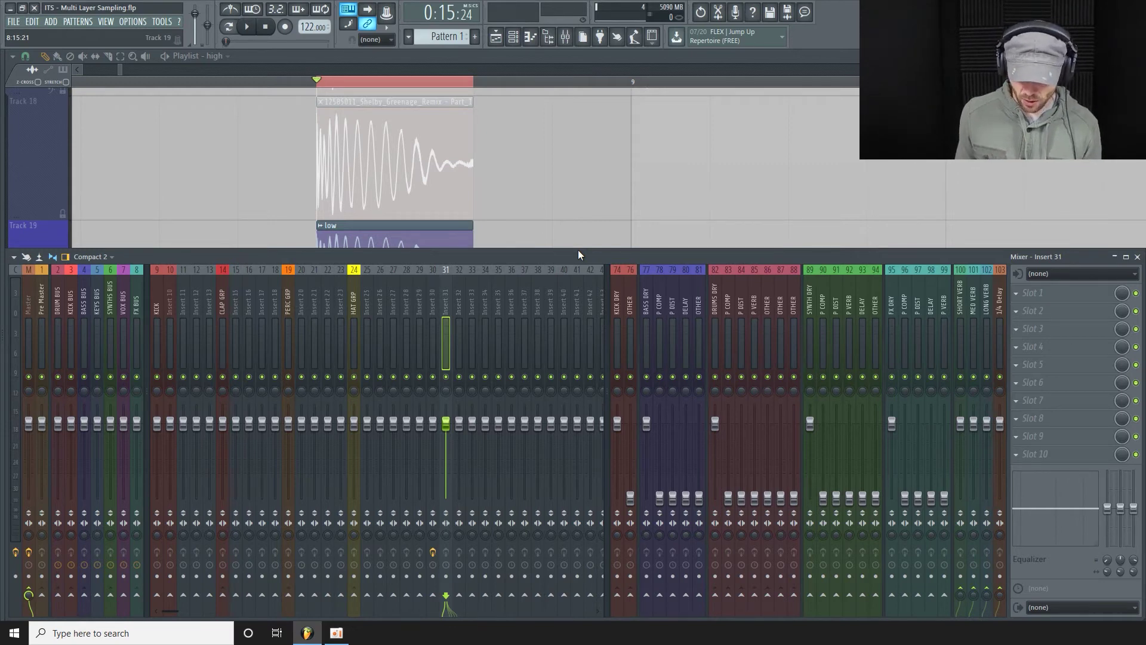
{"action": "key", "text": "ctrl+shift+l"}
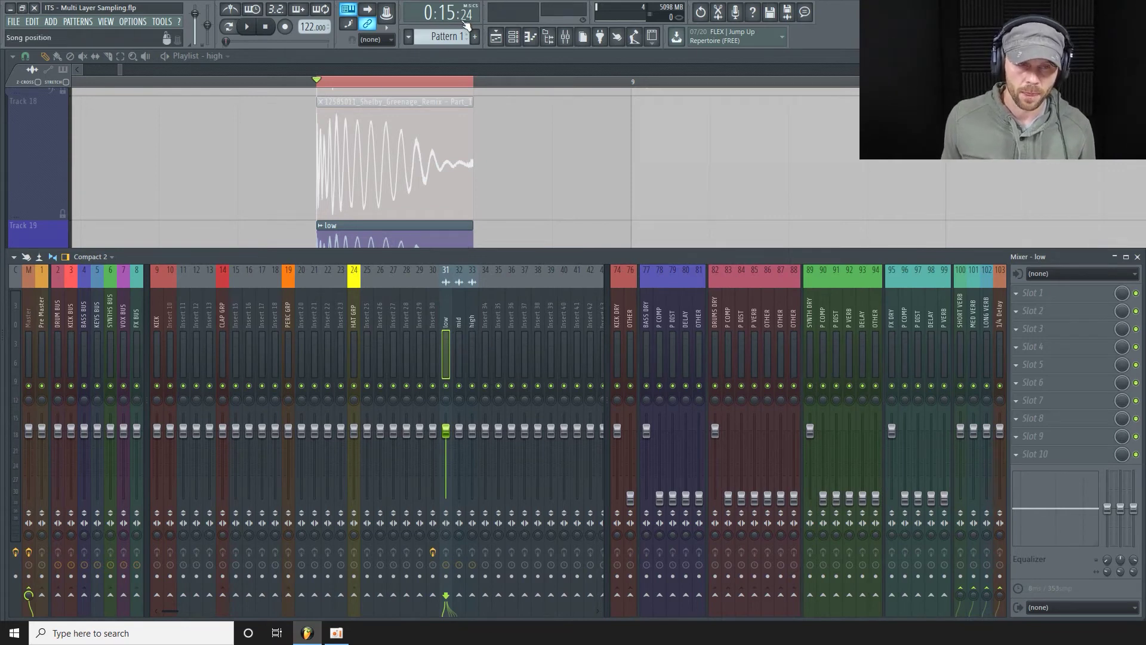
Copy the iZotope Ozone 7 Imager from Insert 30 to the low mixer track and solo its low band.
{"action": "scroll", "coordinate": [582, 152], "scroll_direction": "down", "scroll_amount": 1}
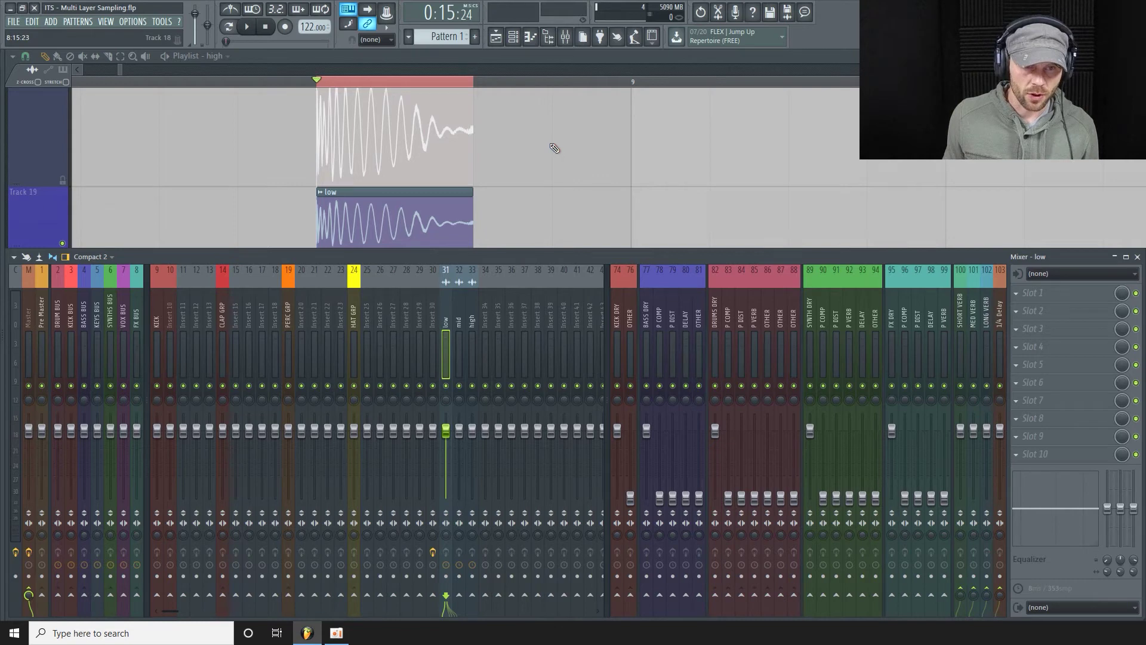
{"action": "left_click", "coordinate": [434, 320]}
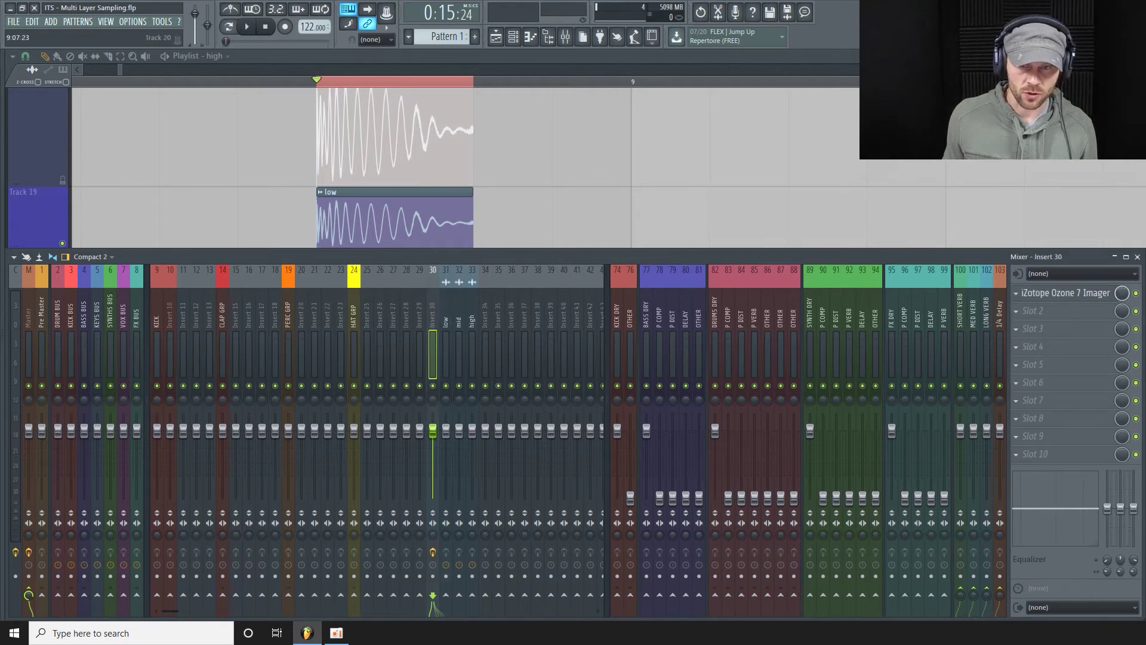
{"action": "left_click", "coordinate": [1016, 293]}
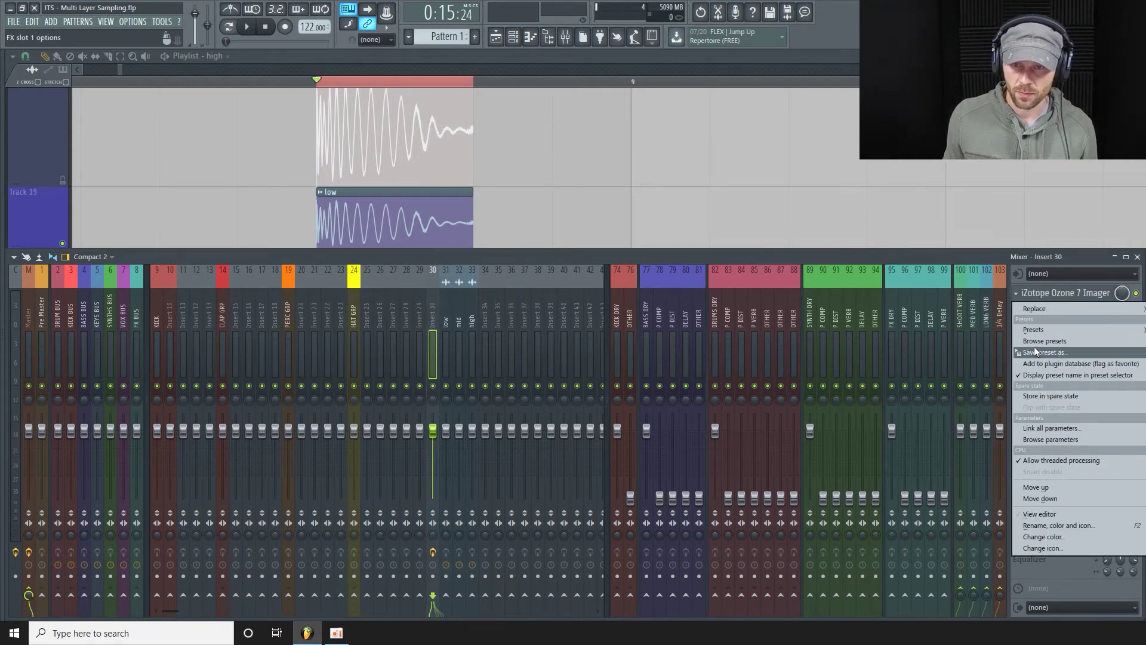
{"action": "left_click_drag", "start_coordinate": [1028, 356], "coordinate": [482, 251]}
{"action": "left_click_drag", "start_coordinate": [445, 326], "coordinate": [446, 322]}
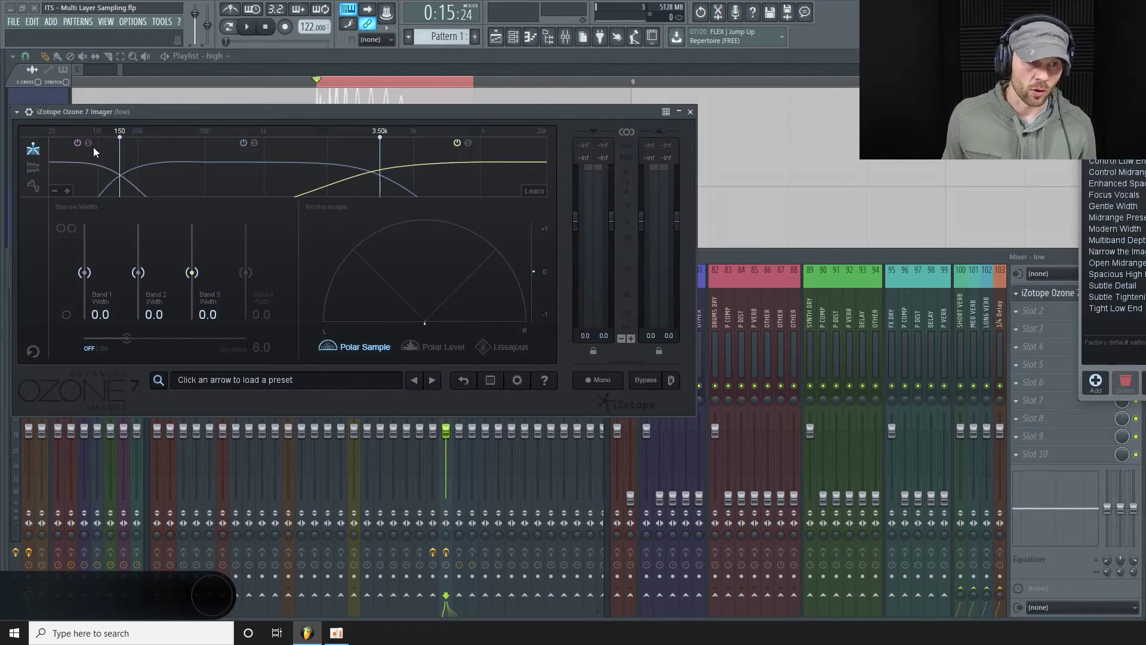
{"action": "left_click", "coordinate": [690, 111]}
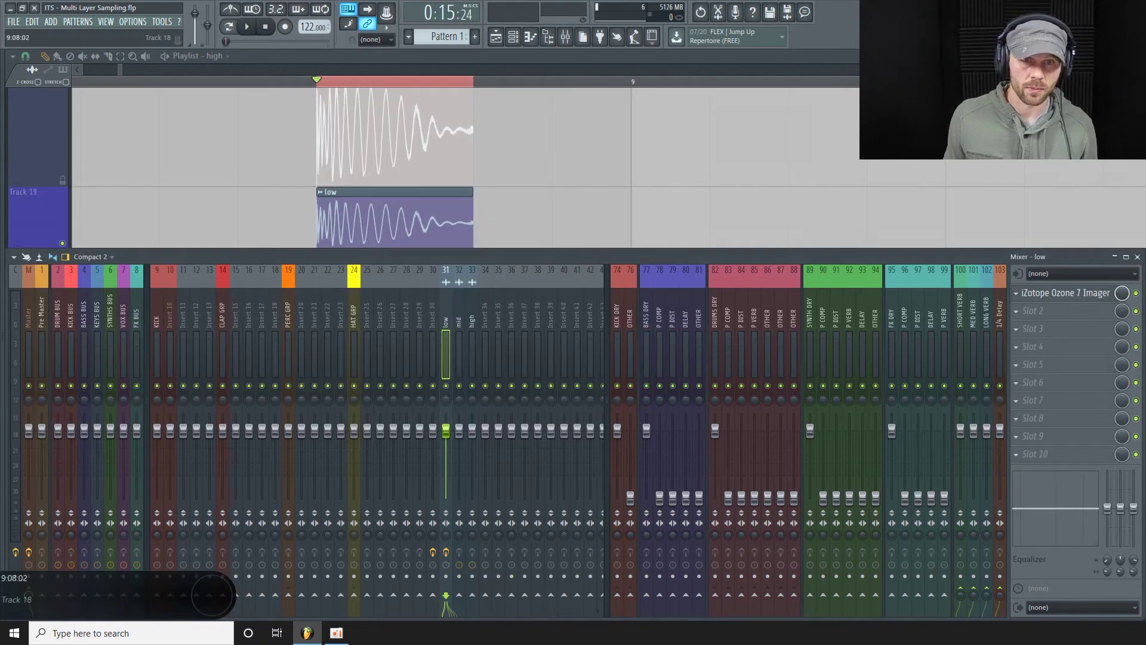
Copy the iZotope Ozone 7 Imager from Insert 30 to the mid mixer track and solo its middle band.
{"action": "left_click", "coordinate": [430, 317]}
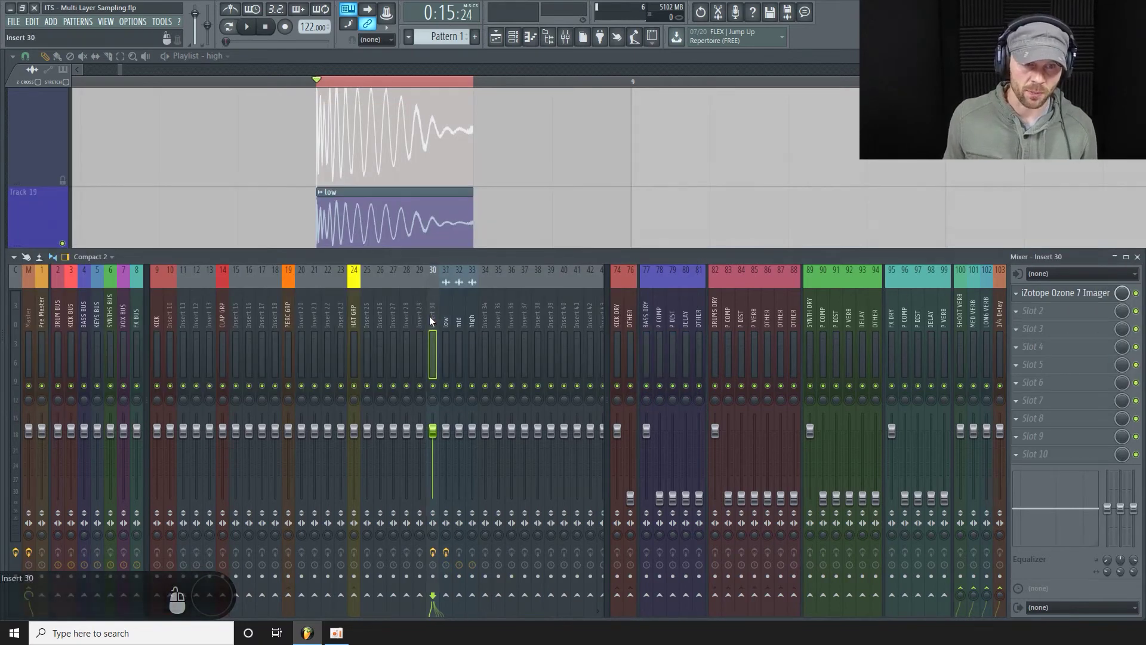
{"action": "left_click", "coordinate": [1017, 290]}
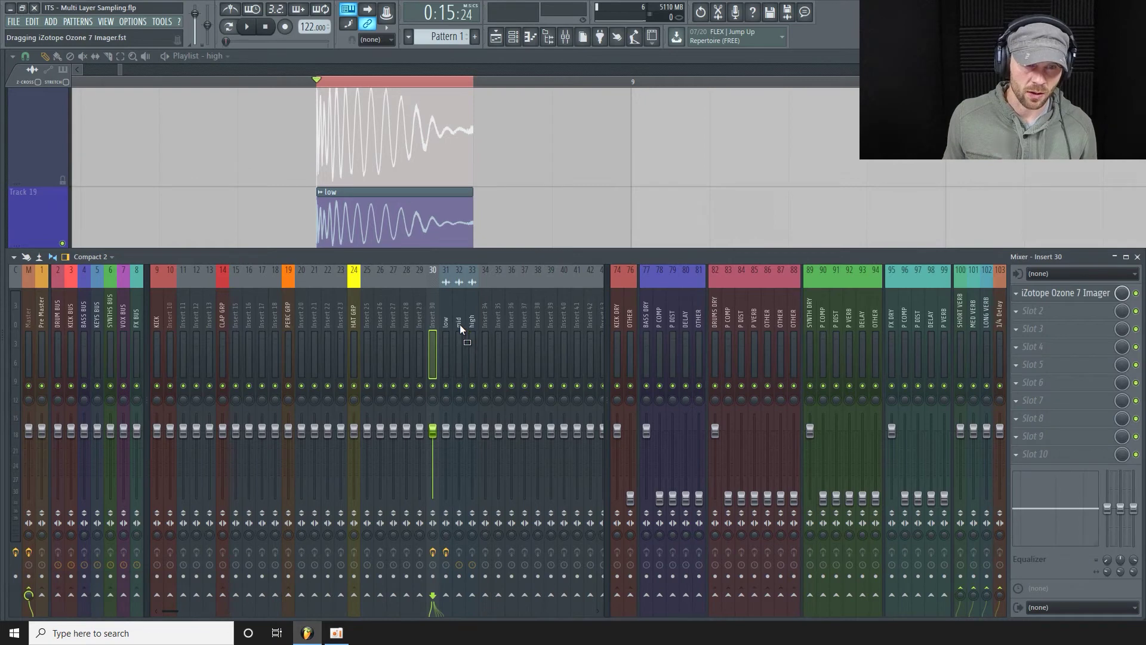
{"action": "left_click_drag", "start_coordinate": [463, 325], "coordinate": [464, 320]}
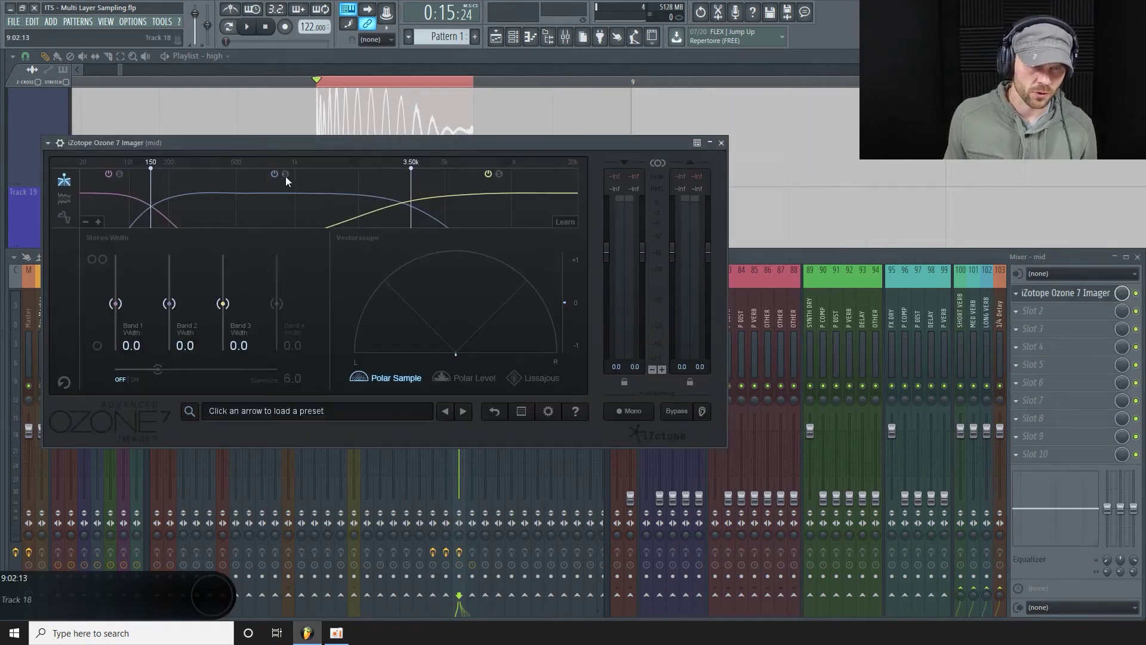
{"action": "left_click", "coordinate": [721, 143]}
Copy the iZotope Ozone 7 Imager from Insert 30 to the high mixer track and solo its high band.
{"action": "left_click", "coordinate": [445, 327]}
{"action": "left_click", "coordinate": [433, 334]}
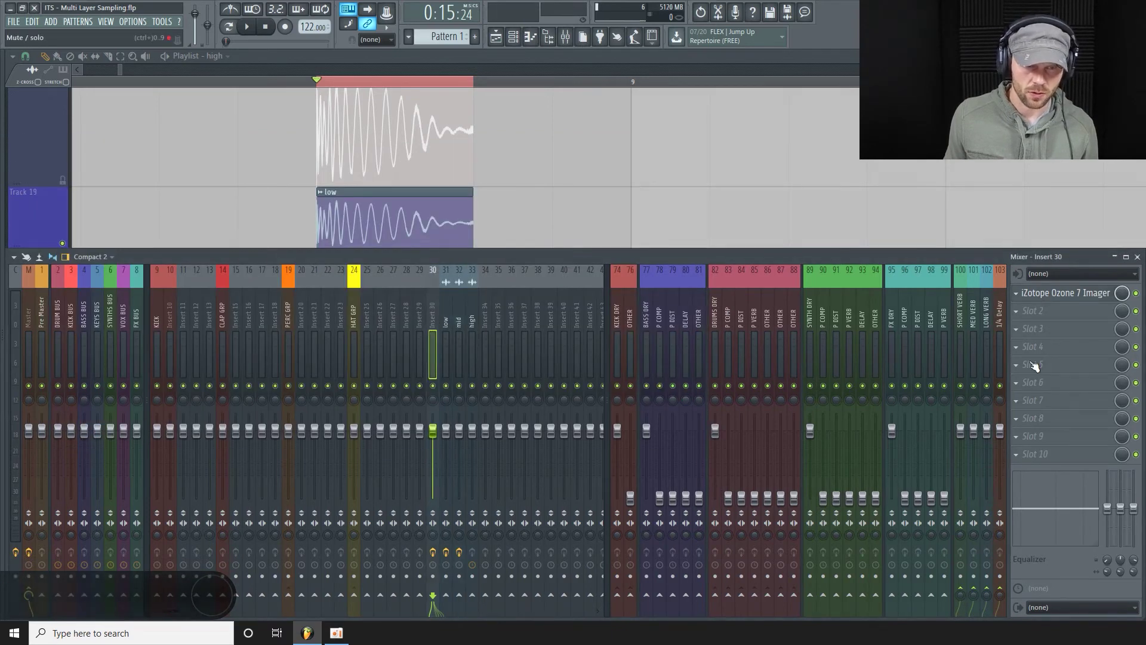
{"action": "left_click", "coordinate": [1016, 293]}
{"action": "left_click_drag", "start_coordinate": [1023, 352], "coordinate": [754, 178]}
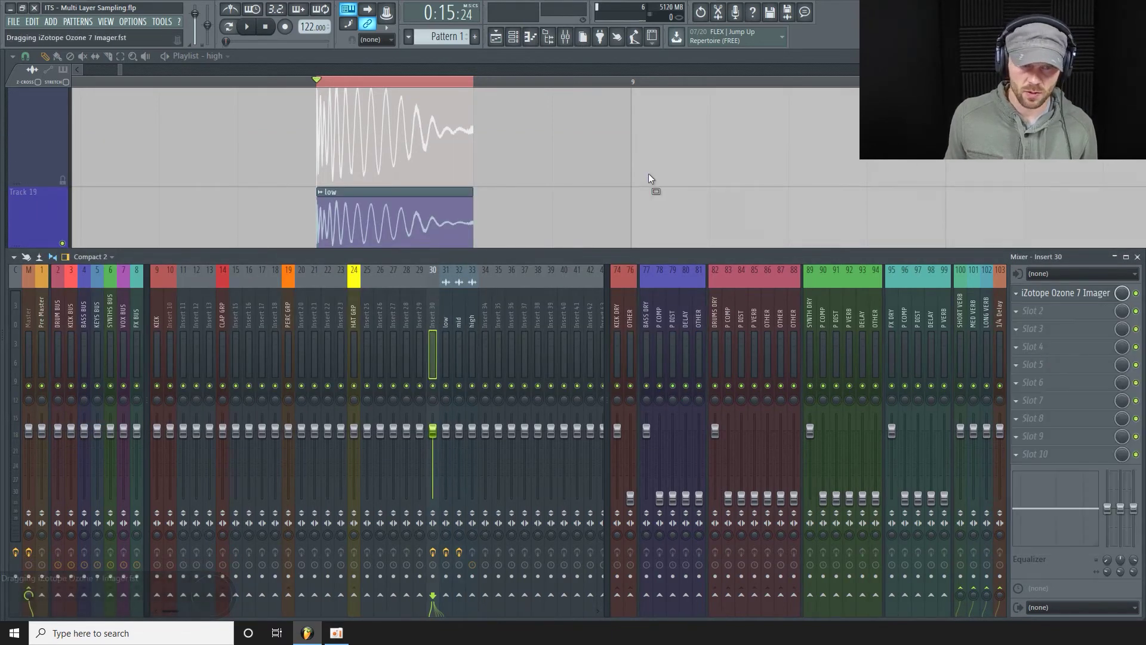
{"action": "left_click_drag", "start_coordinate": [468, 324], "coordinate": [469, 327]}
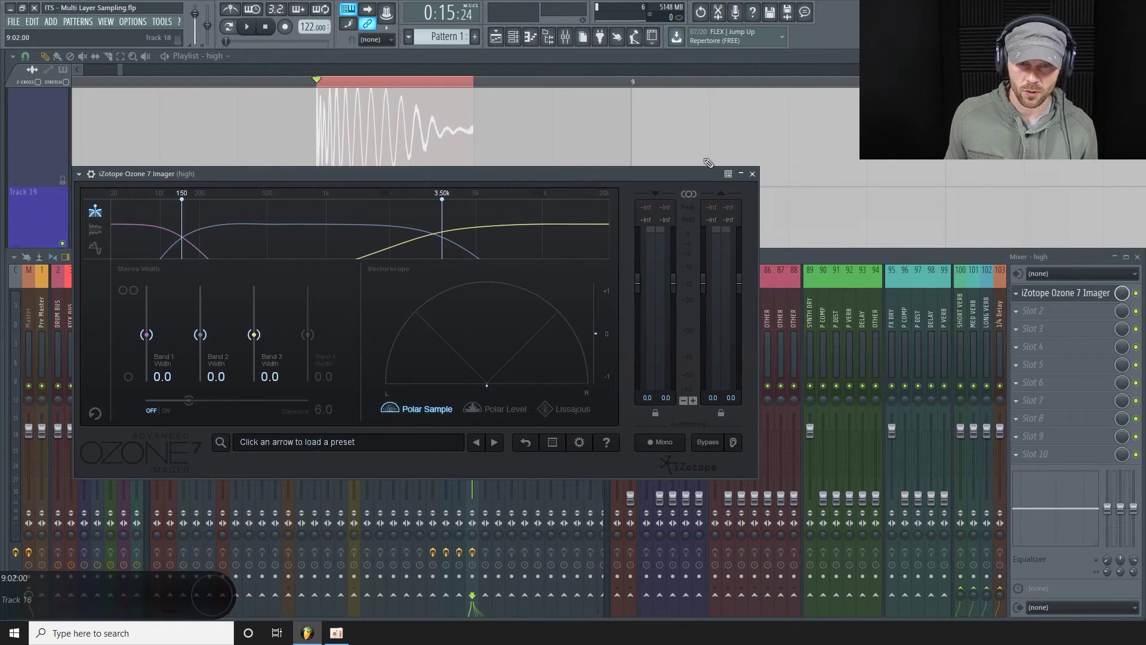
{"action": "left_click", "coordinate": [753, 174]}
Remove the iZotope Ozone 7 Imager from Insert 30 by replacing it with none, and return to the playlist.
{"action": "left_click", "coordinate": [431, 331]}
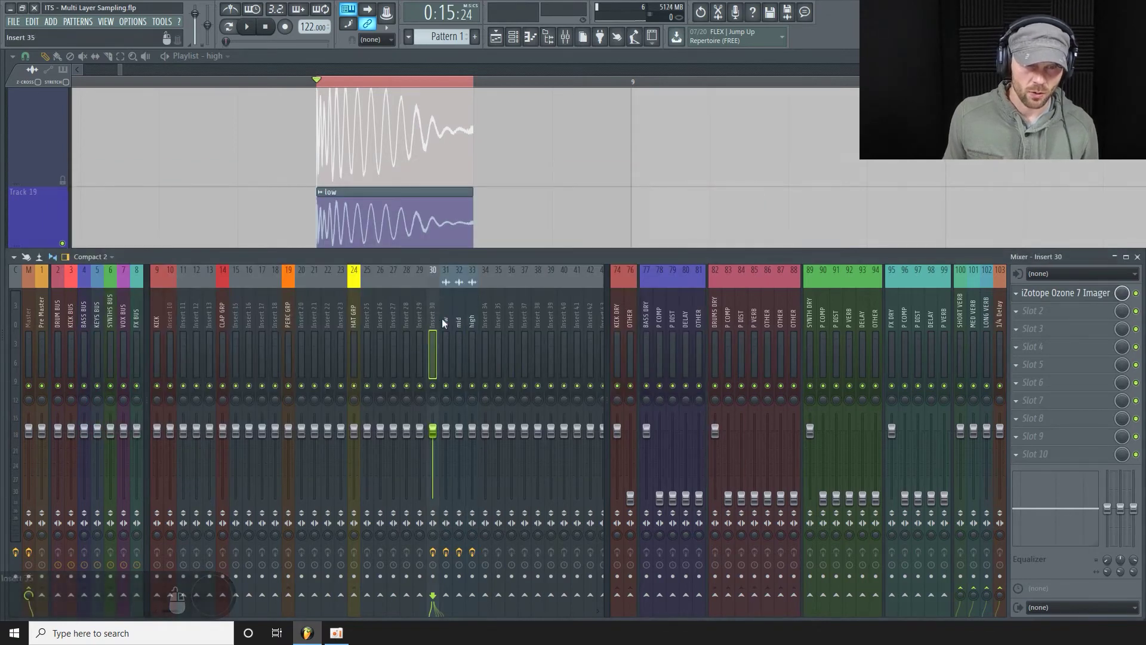
{"action": "left_click", "coordinate": [1016, 294]}
{"action": "mouse_move", "coordinate": [1036, 308]}
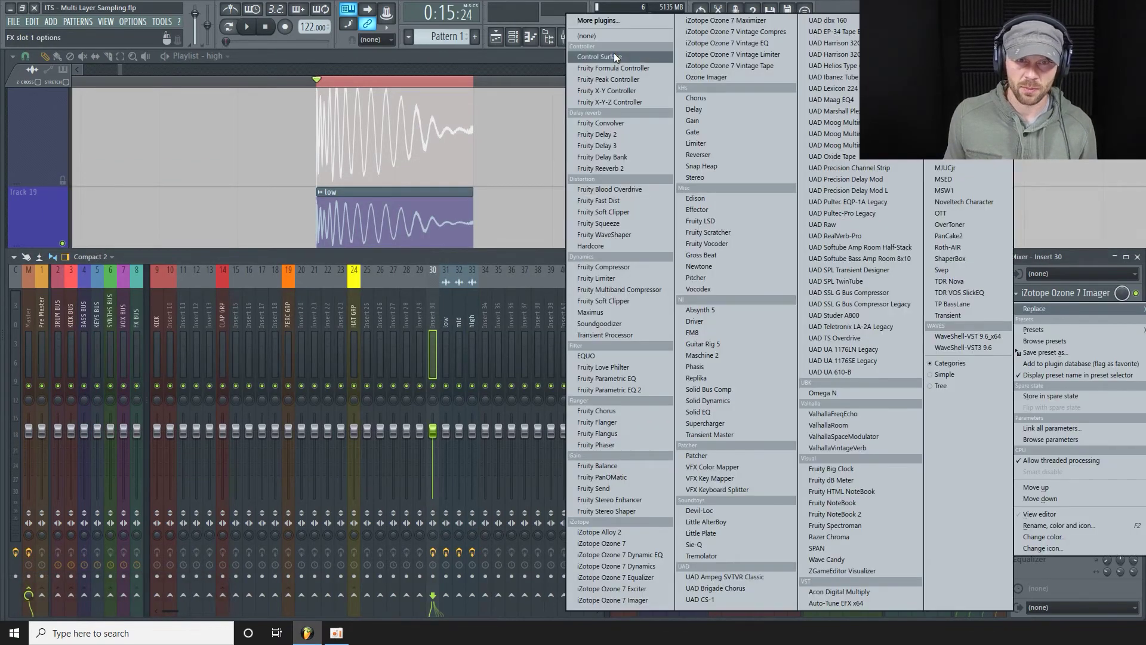
{"action": "left_click", "coordinate": [614, 37]}
{"action": "key", "text": "F9"}
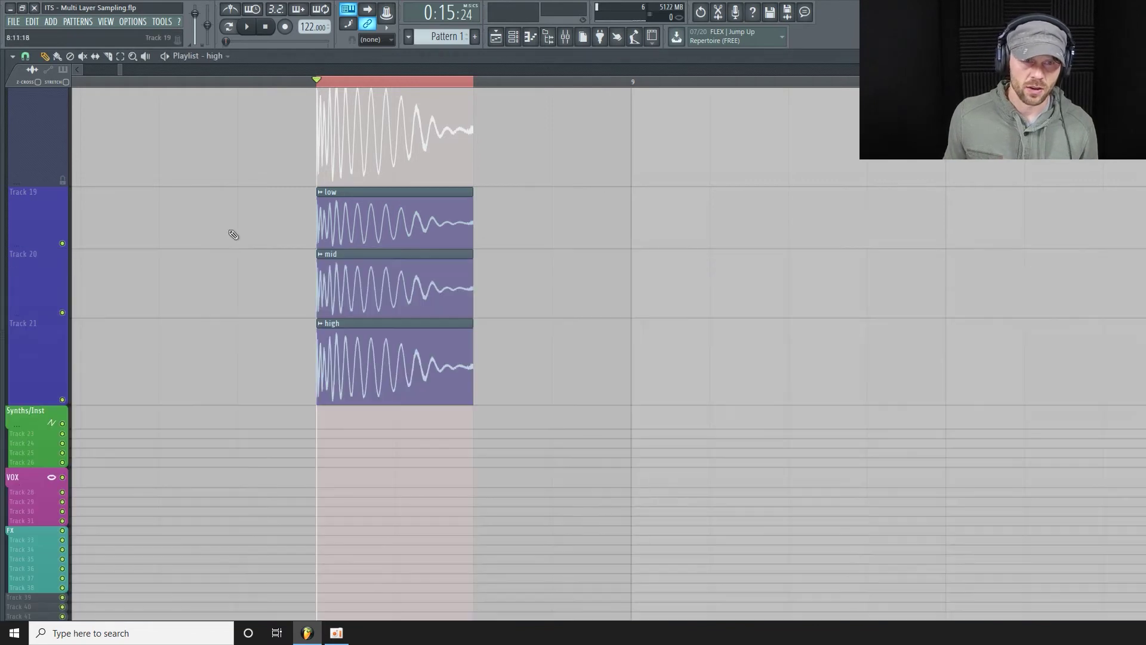
Solo Track 18 and play the original kick as a reference.
{"action": "scroll", "coordinate": [97, 299], "scroll_direction": "up", "scroll_amount": 2}
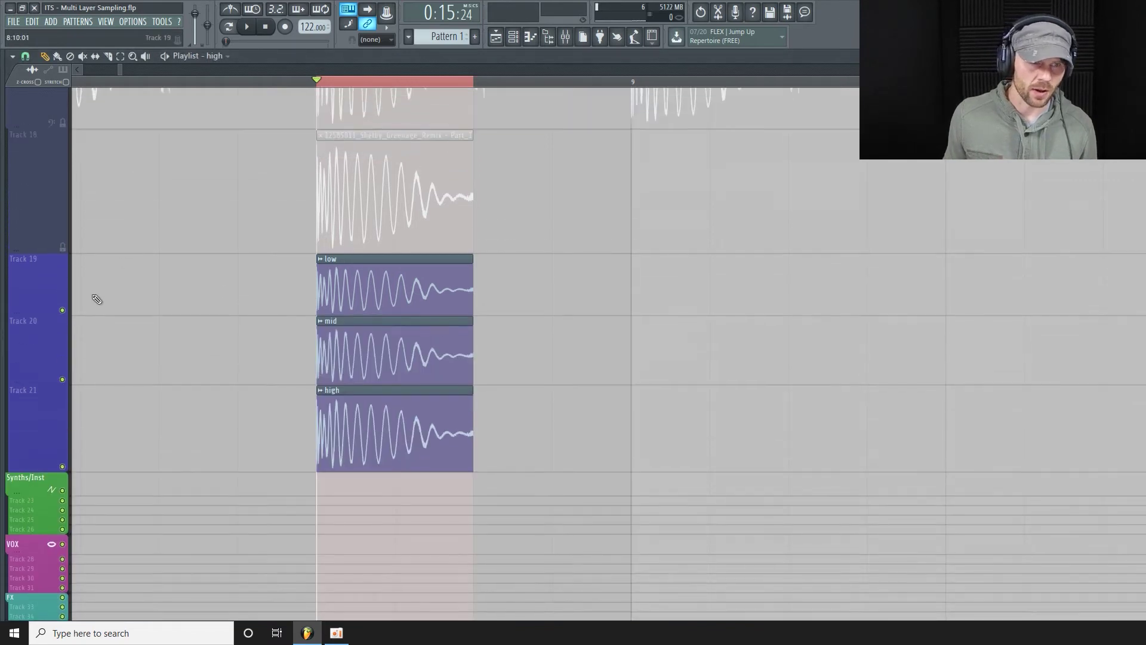
{"action": "right_click", "coordinate": [66, 251]}
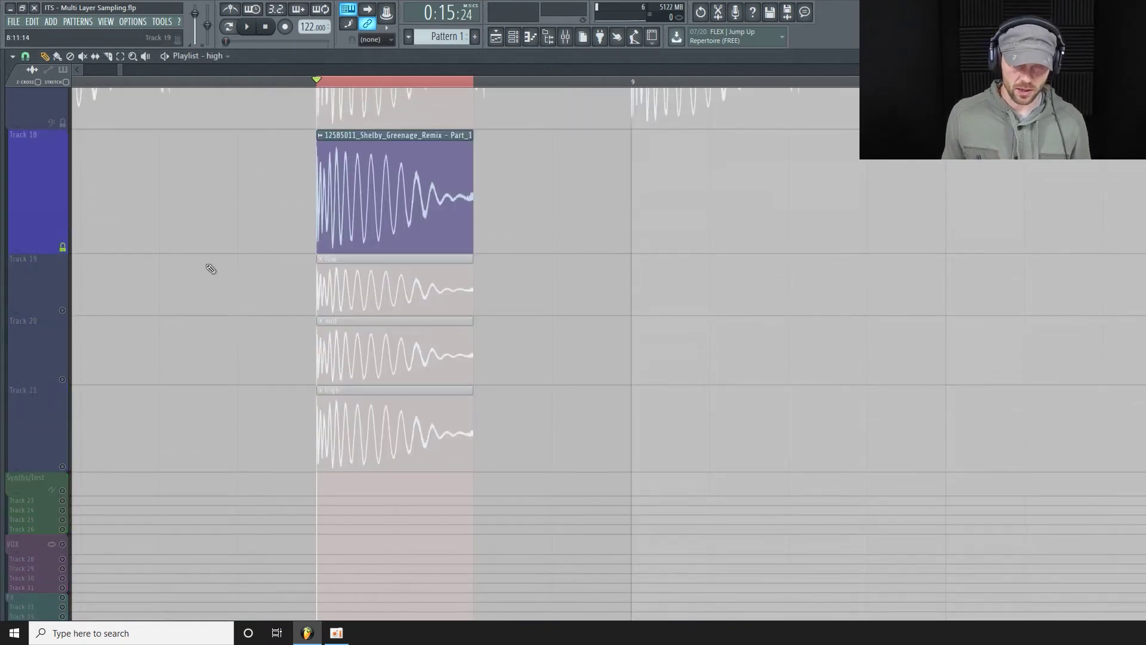
{"action": "key", "text": "space"}
{"action": "key", "text": "space"}
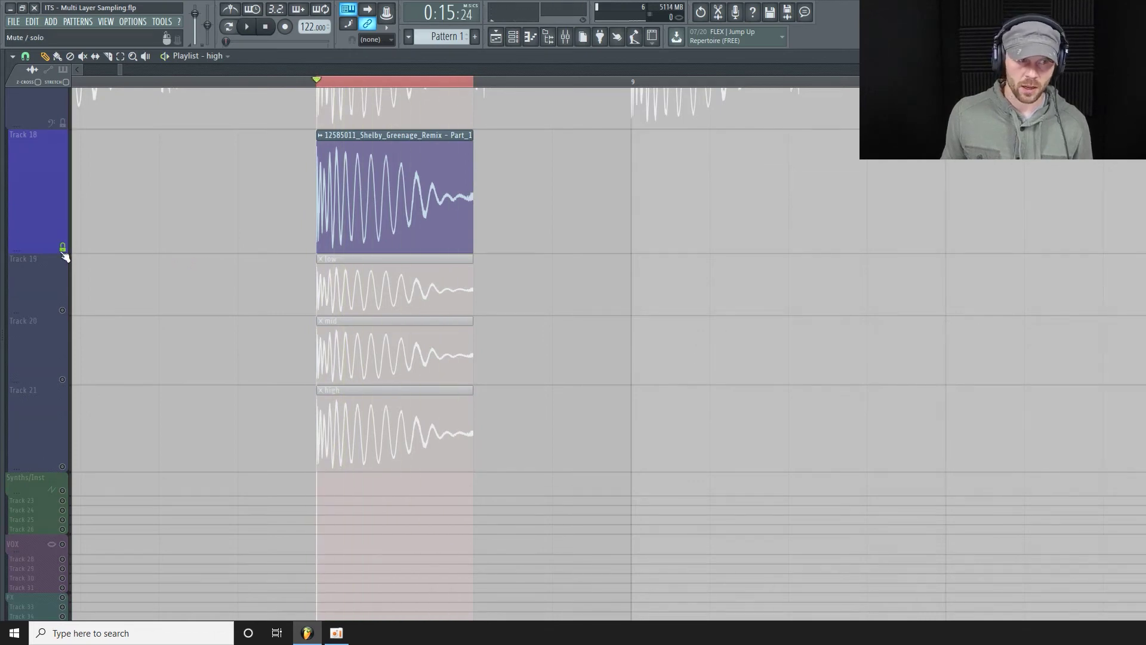
Mute Track 18, enable Tracks 19, 20 and 21, and play the low, mid and high layers together.
{"action": "left_click", "coordinate": [63, 247]}
{"action": "left_click", "coordinate": [62, 310]}
{"action": "left_click", "coordinate": [62, 379]}
{"action": "left_click", "coordinate": [62, 466]}
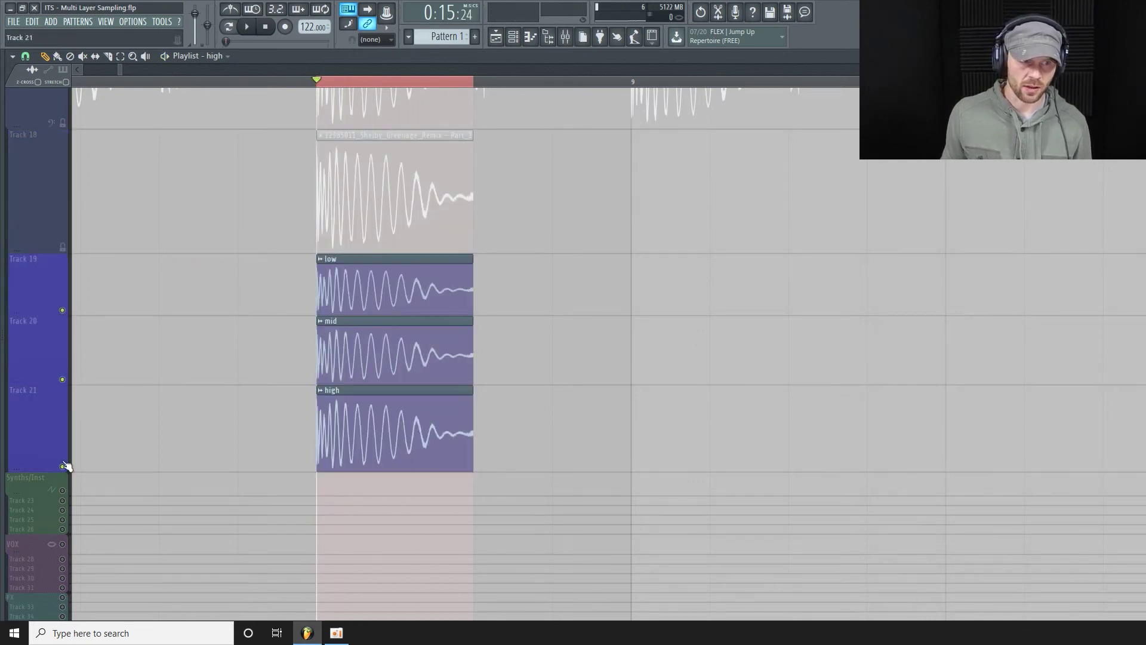
{"action": "scroll", "coordinate": [135, 399], "scroll_direction": "down", "scroll_amount": 1}
{"action": "key", "text": "space"}
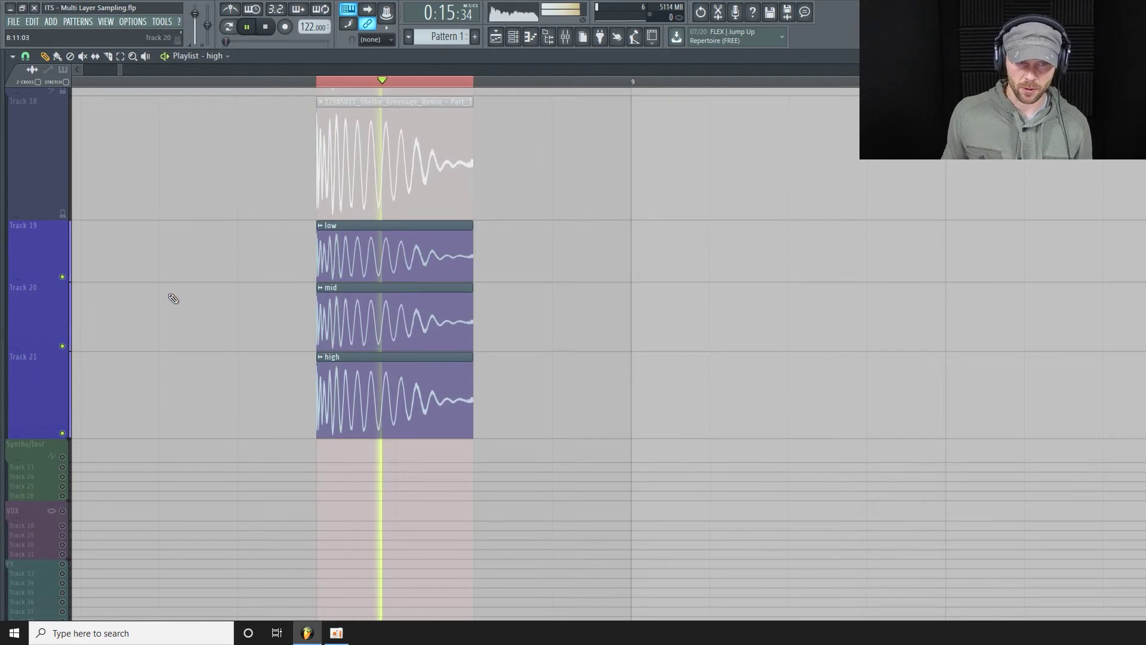
{"action": "key", "text": "space"}
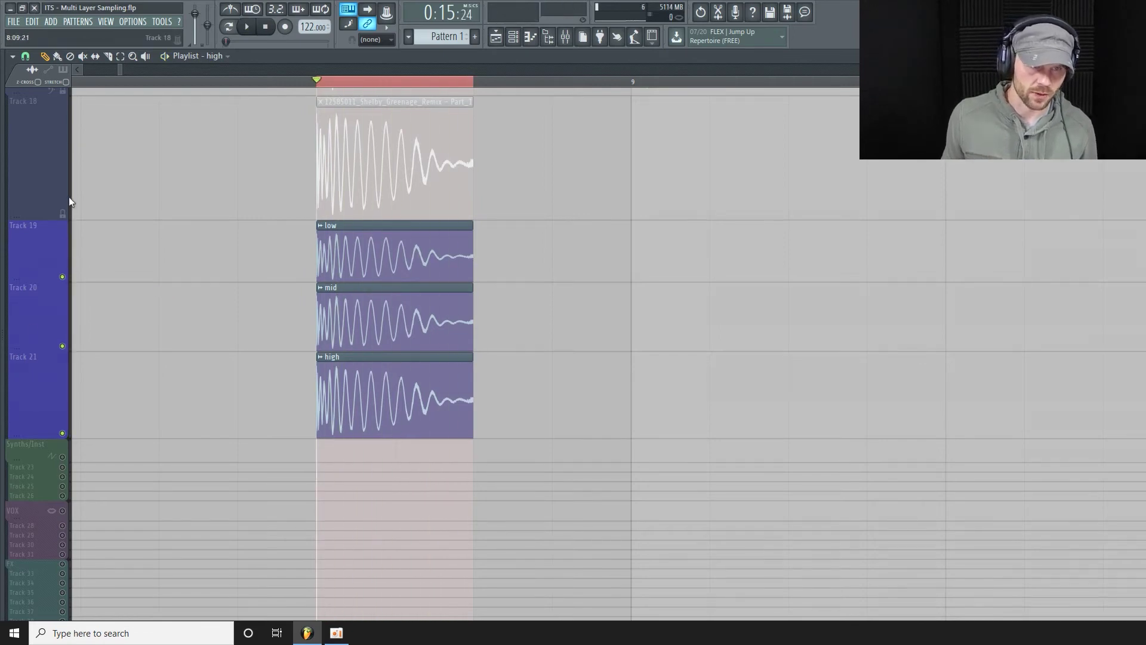
Increase the heights of Tracks 19 and 20 holding the low and mid clips.
{"action": "scroll", "coordinate": [51, 272], "scroll_direction": "down", "scroll_amount": 1}
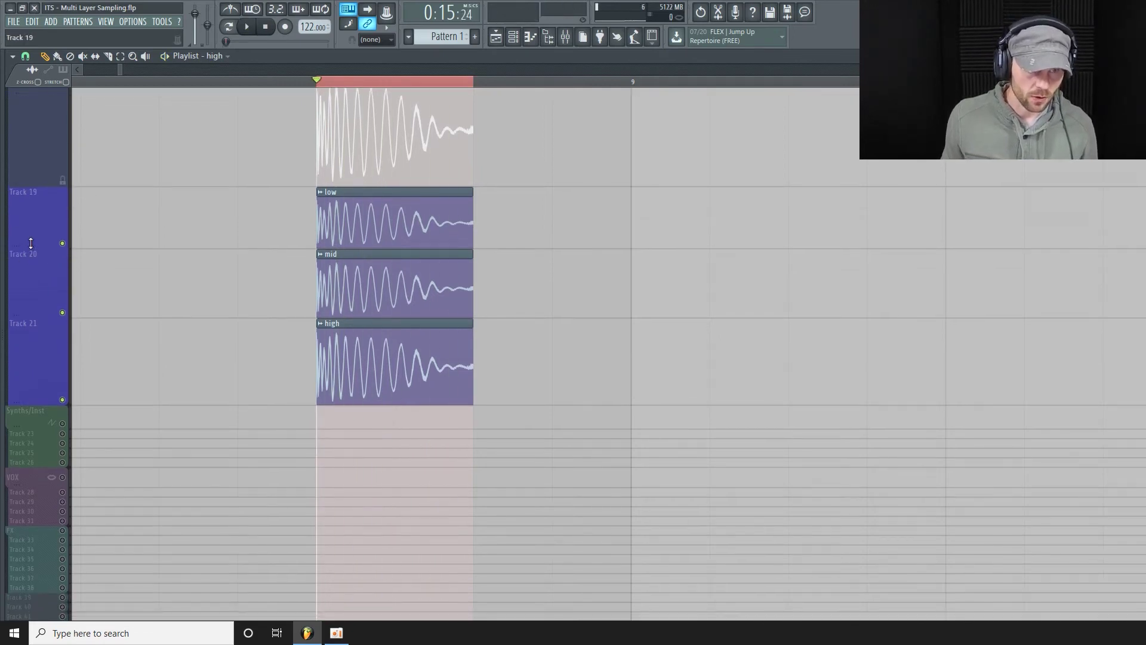
{"action": "left_click_drag", "start_coordinate": [31, 243], "coordinate": [31, 256]}
{"action": "left_click_drag", "start_coordinate": [35, 330], "coordinate": [34, 333]}
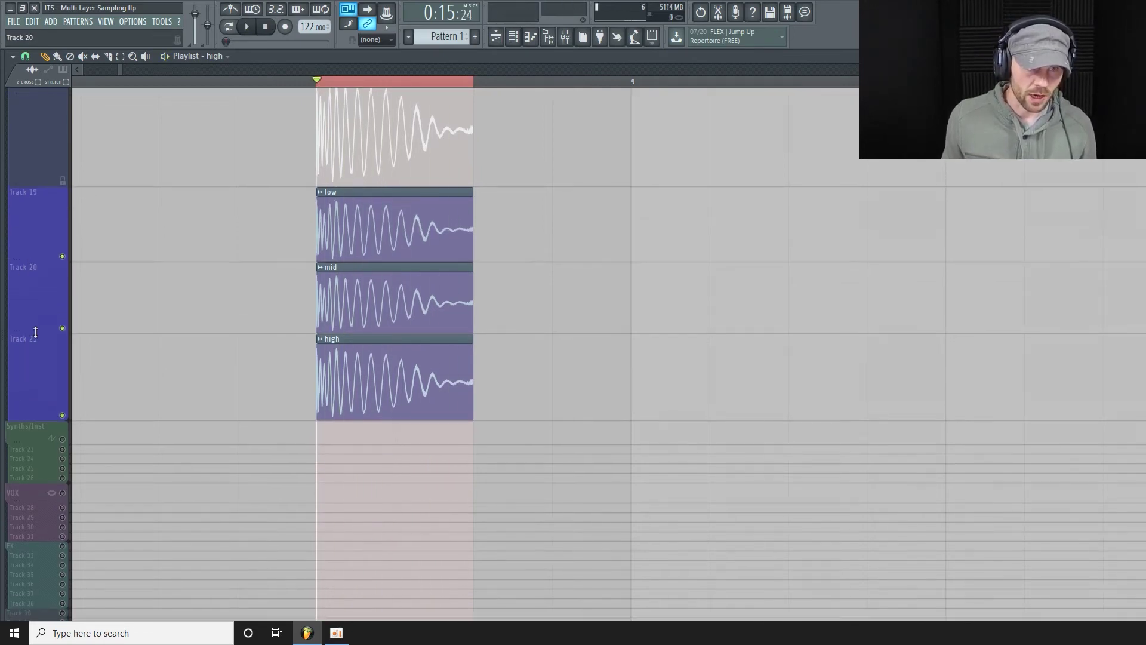
Arm the low, mid and high mixer tracks for disk recording.
{"action": "left_click", "coordinate": [566, 37]}
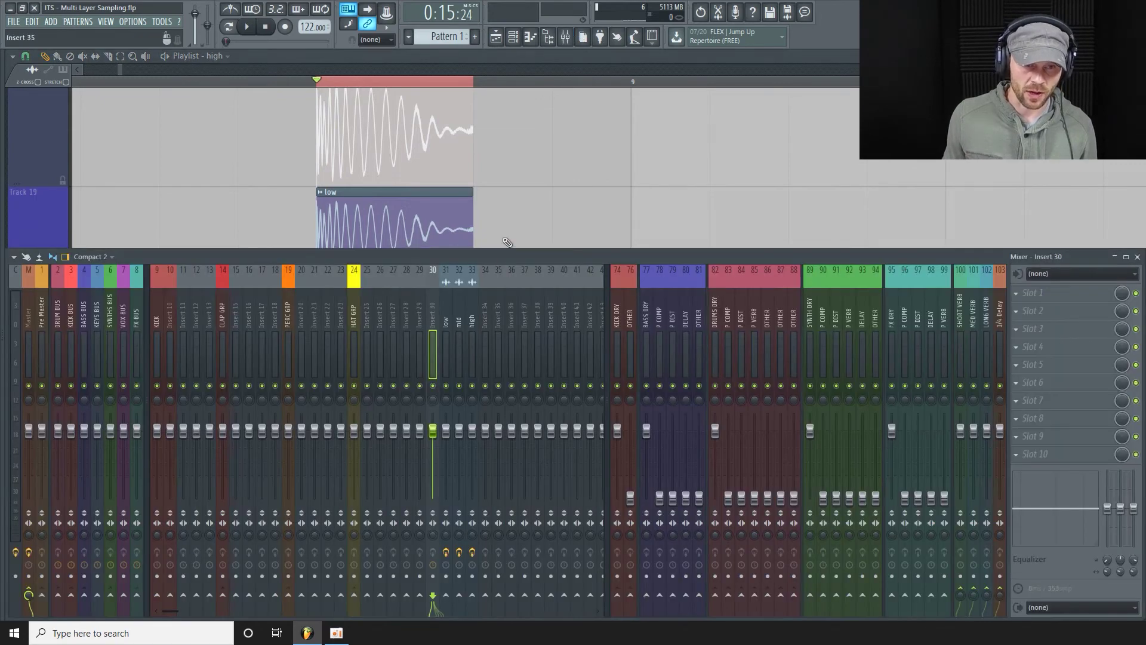
{"action": "left_click", "coordinate": [446, 575]}
{"action": "left_click", "coordinate": [459, 575]}
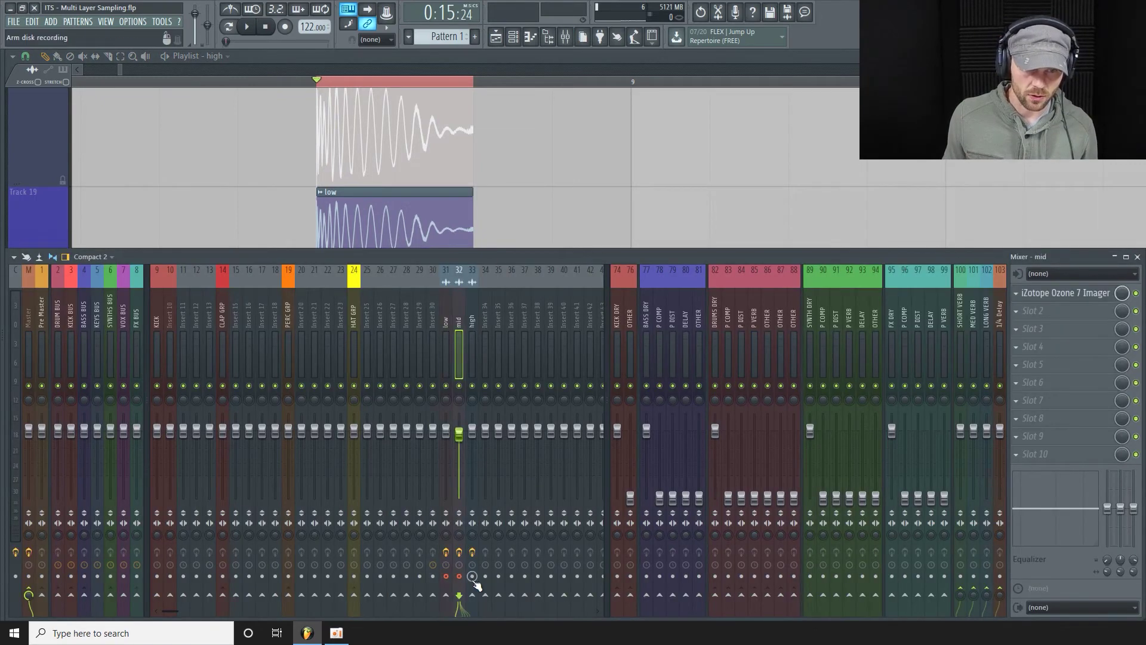
{"action": "left_click", "coordinate": [472, 575]}
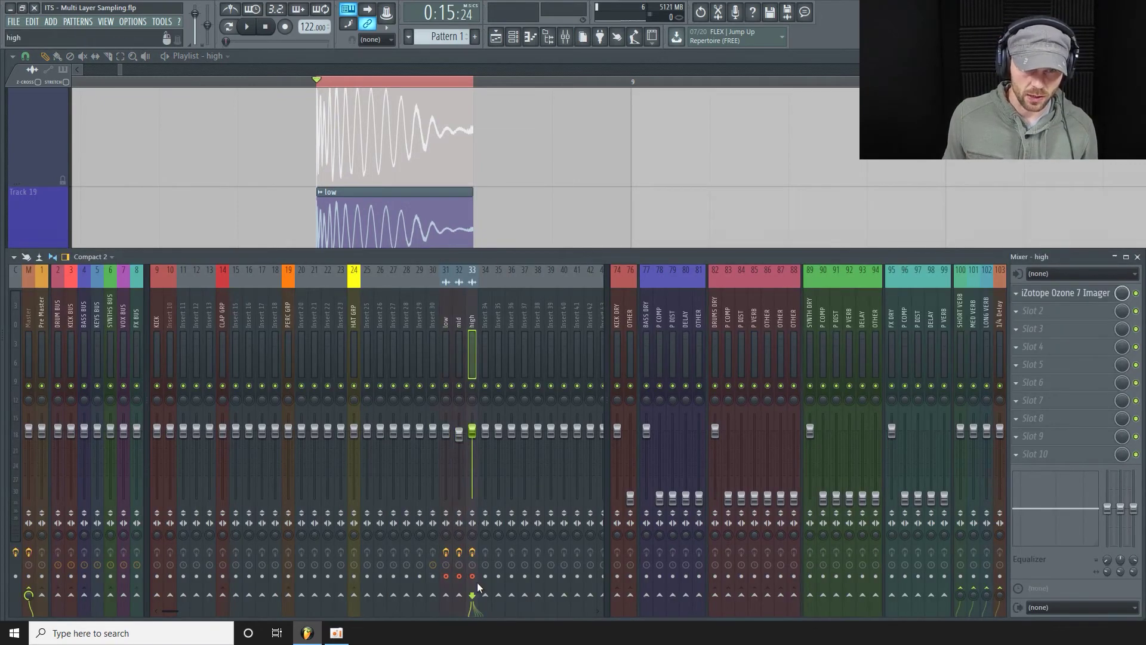
Render the armed low, mid and high mixer tracks to wave files.
{"action": "left_click", "coordinate": [14, 263]}
{"action": "mouse_move", "coordinate": [38, 283]}
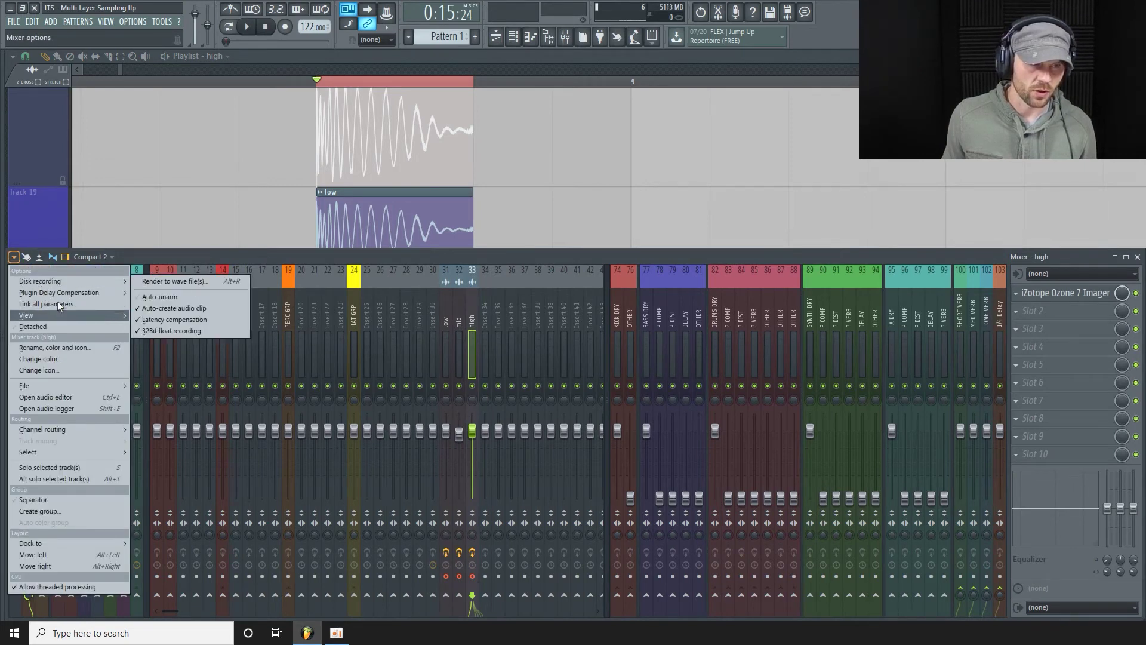
{"action": "left_click", "coordinate": [177, 280]}
{"action": "left_click", "coordinate": [860, 415]}
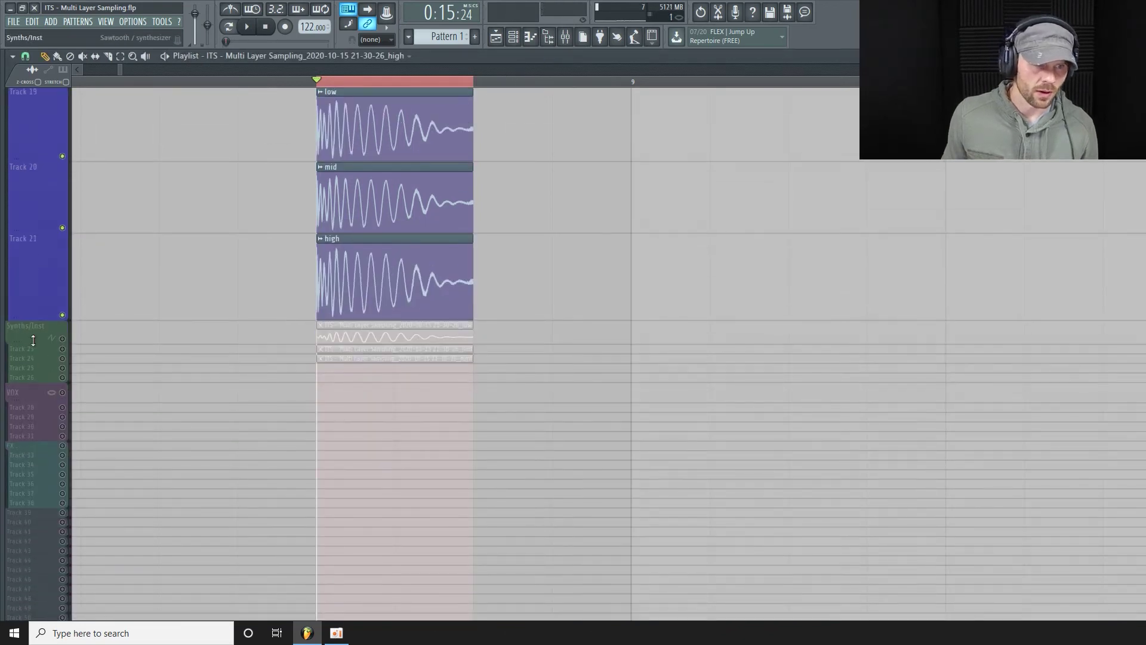
Enlarge the Synths/Inst track and solo it to hear the rendered low clip.
{"action": "left_click_drag", "start_coordinate": [31, 343], "coordinate": [37, 426]}
{"action": "scroll", "coordinate": [41, 399], "scroll_direction": "down", "scroll_amount": 2}
{"action": "right_click", "coordinate": [65, 356]}
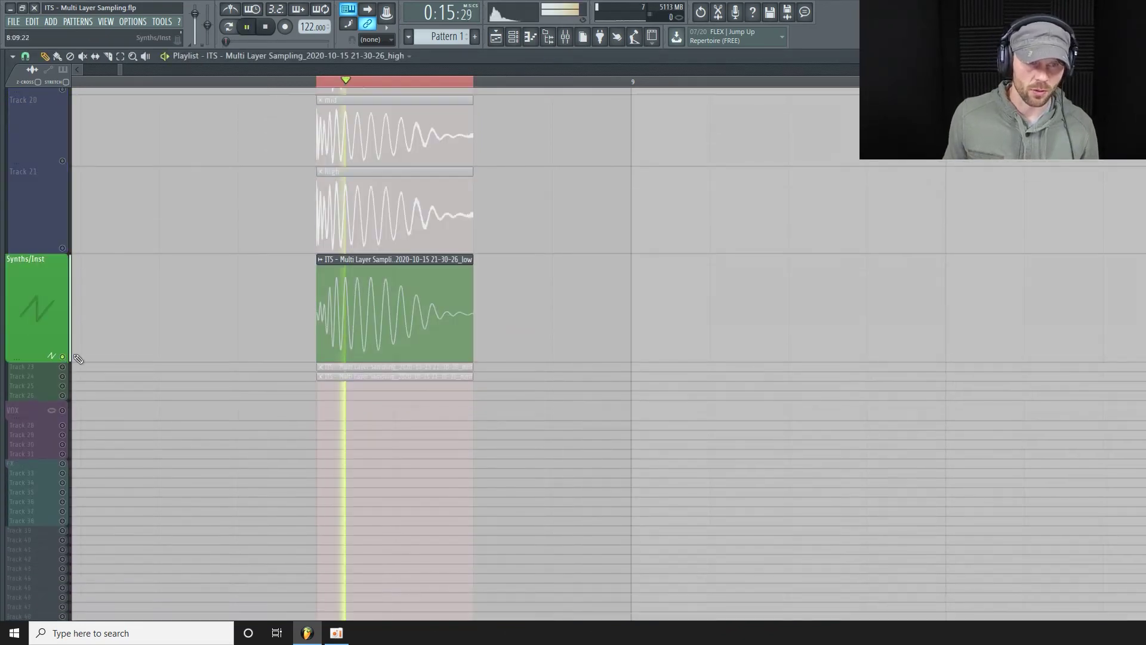
Solo Track 23 and enlarge it to hear the rendered mid clip.
{"action": "scroll", "coordinate": [73, 358], "scroll_direction": "down", "scroll_amount": 2}
{"action": "right_click", "coordinate": [62, 335]}
{"action": "left_click_drag", "start_coordinate": [21, 338], "coordinate": [21, 414]}
{"action": "key", "text": "space"}
{"action": "scroll", "coordinate": [32, 402], "scroll_direction": "down", "scroll_amount": 3}
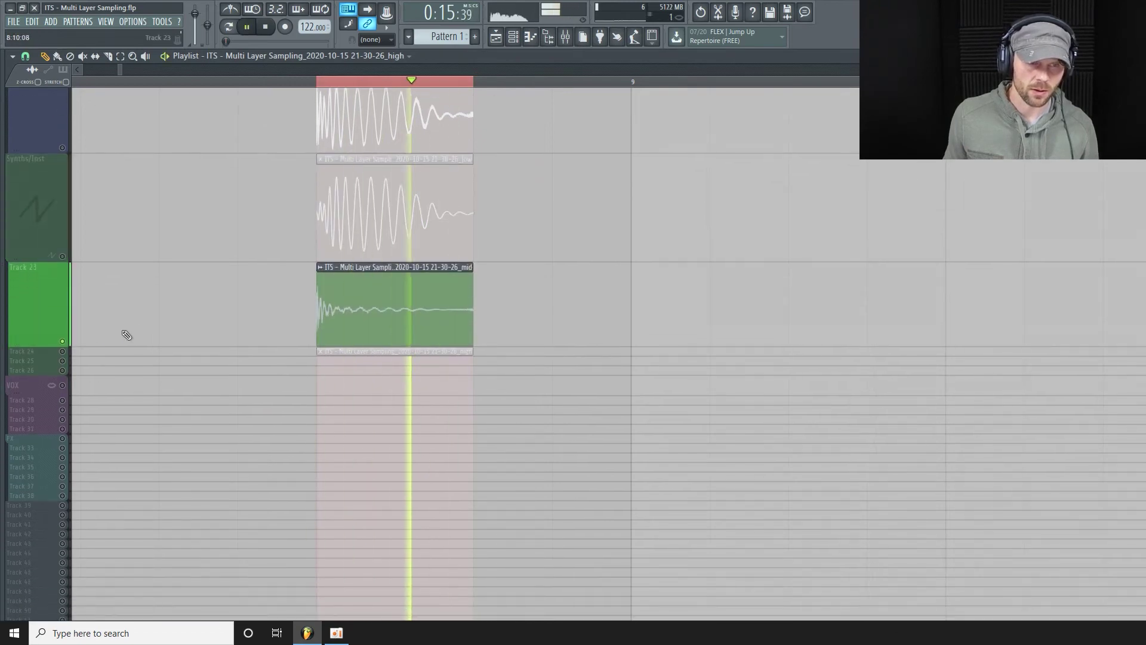
Solo and enlarge Track 24 to hear the rendered high clip, and return the solo to the Synths/Inst track.
{"action": "right_click", "coordinate": [62, 351]}
{"action": "left_click_drag", "start_coordinate": [36, 356], "coordinate": [37, 441]}
{"action": "scroll", "coordinate": [36, 442], "scroll_direction": "down", "scroll_amount": 2}
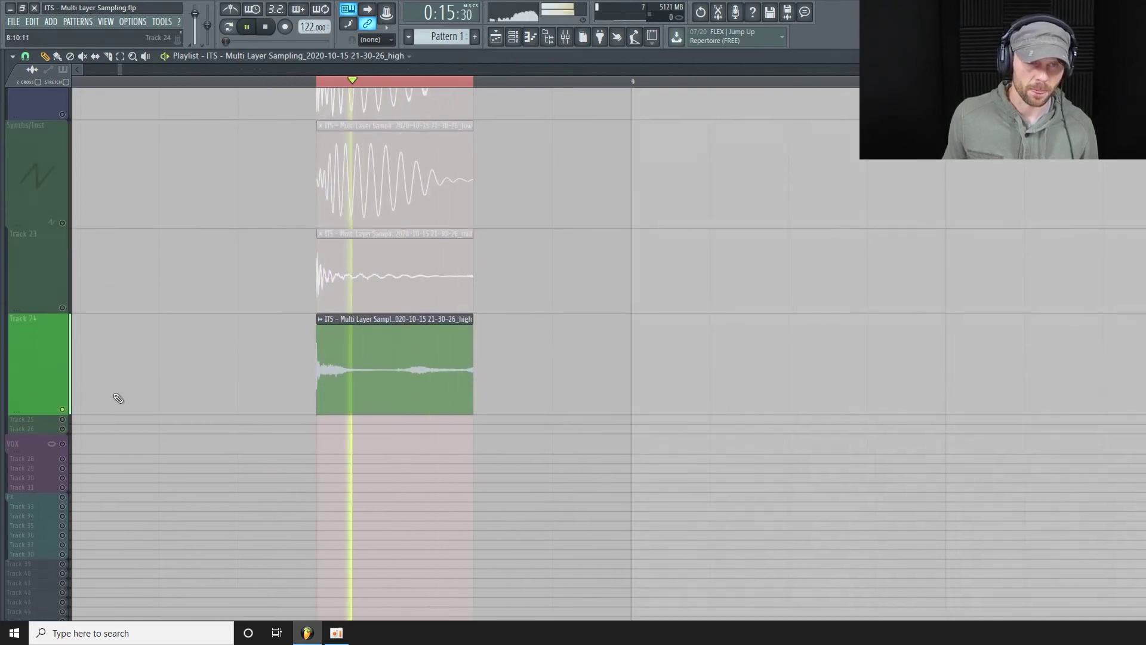
{"action": "key", "text": "space"}
{"action": "right_click", "coordinate": [62, 222]}
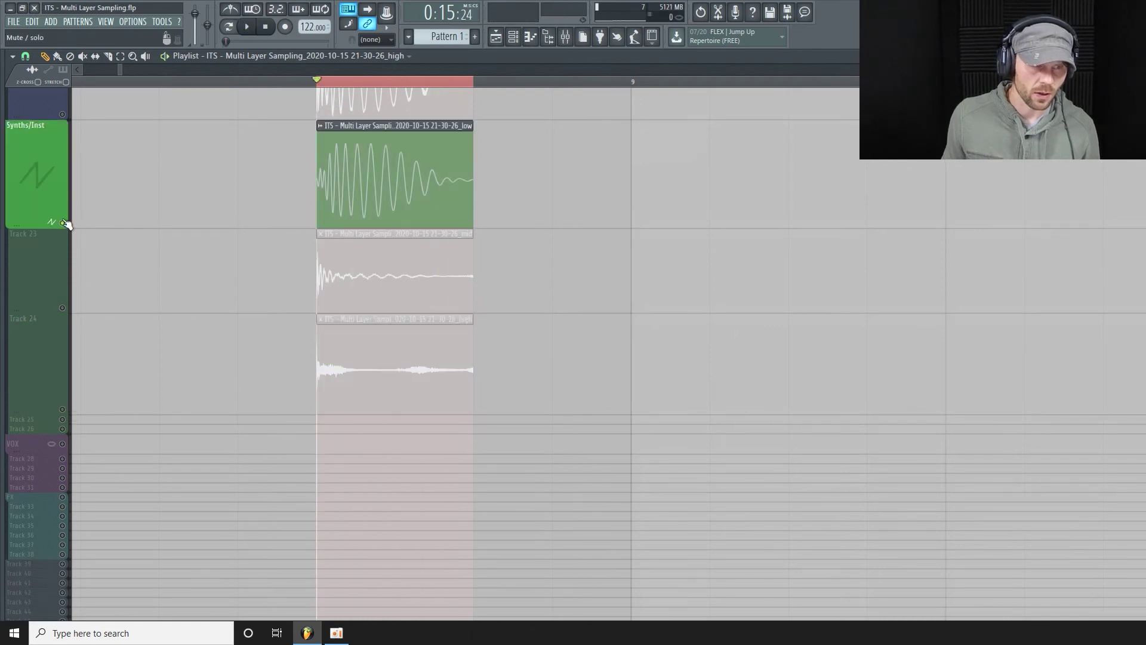
Route the rendered low, mid and high clip channels to mixer track 35.
{"action": "key", "text": "F6"}
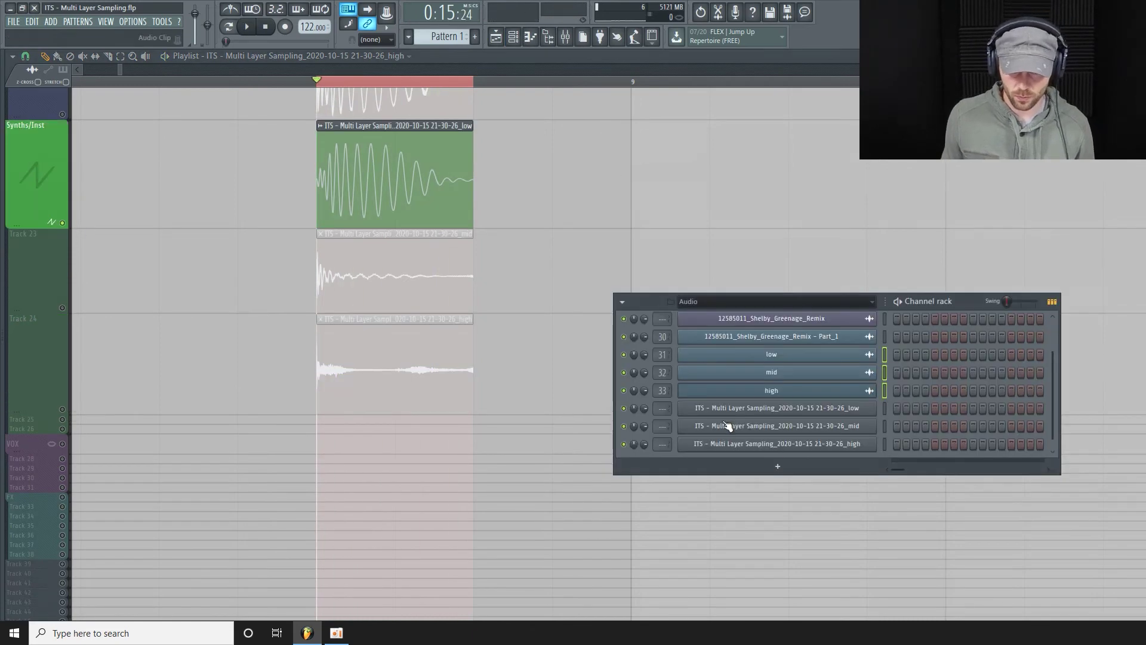
{"action": "left_click_drag", "start_coordinate": [663, 410], "coordinate": [663, 398]}
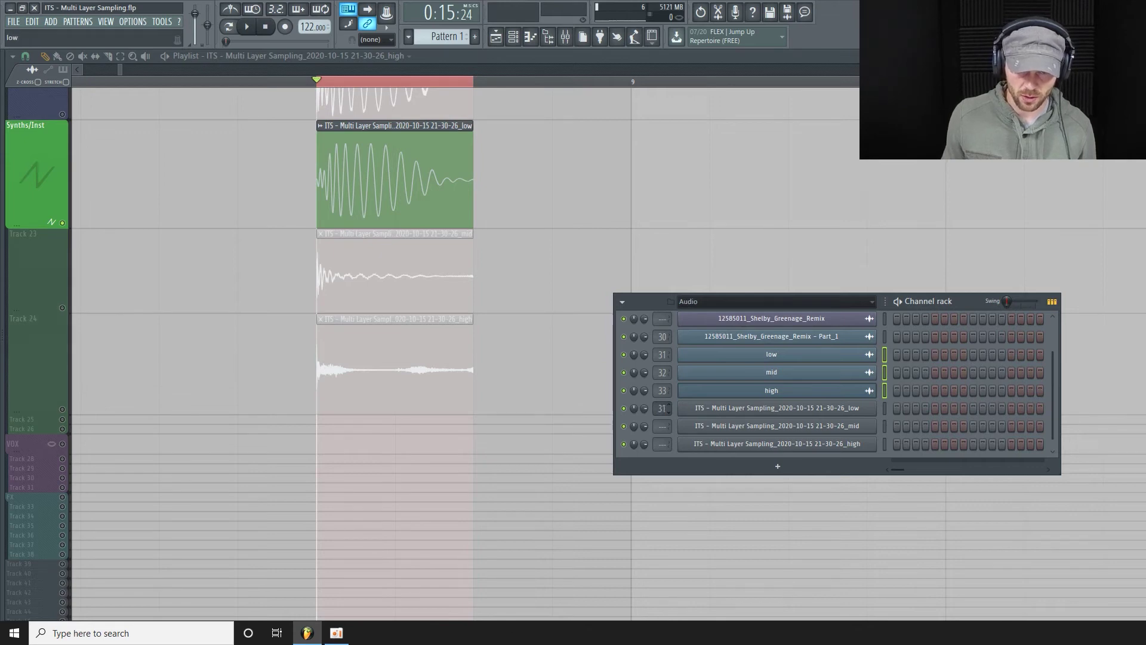
{"action": "left_click_drag", "start_coordinate": [662, 430], "coordinate": [662, 421]}
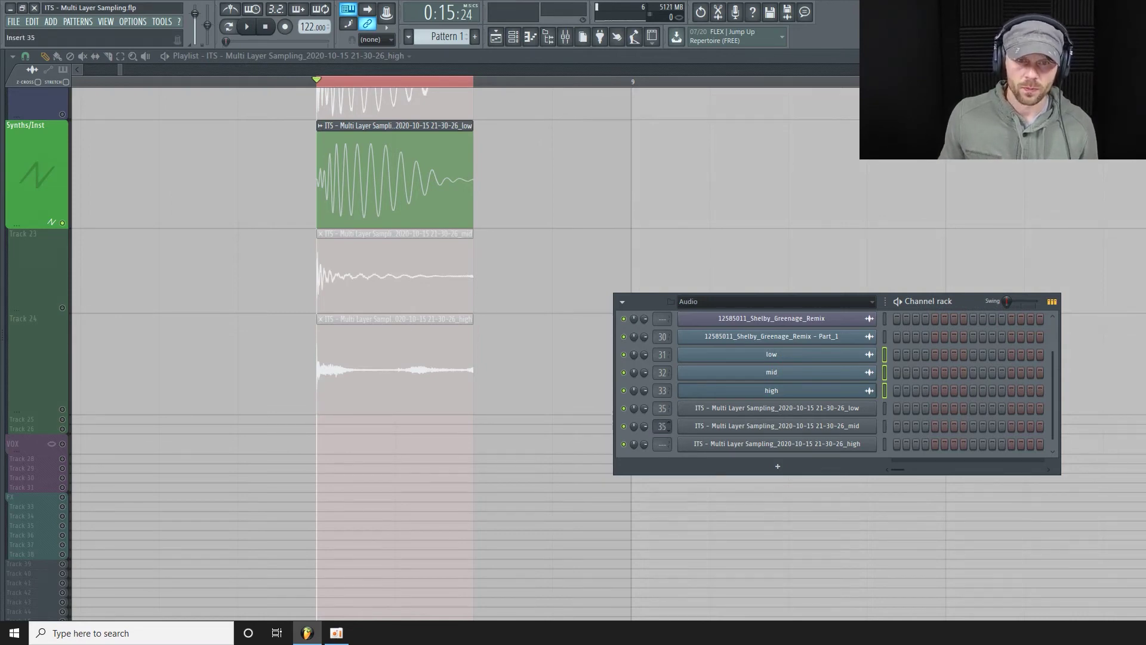
{"action": "left_click_drag", "start_coordinate": [664, 440], "coordinate": [663, 437]}
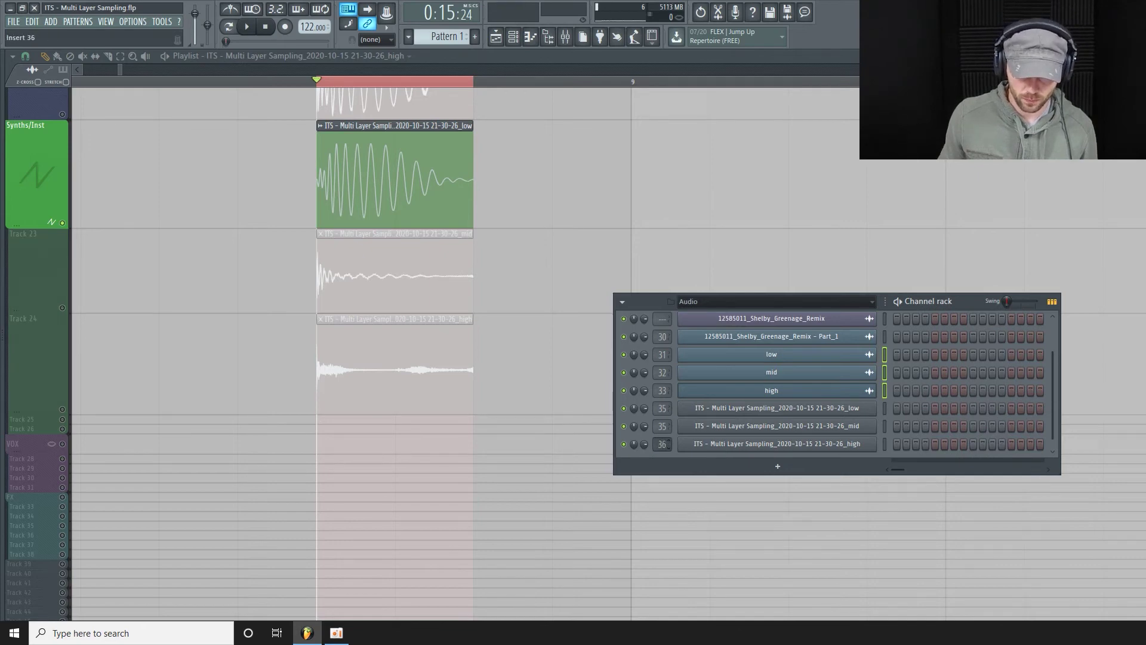
Set the declicking mode of the rendered low, mid and high clips to Generic (bleeding).
{"action": "left_click", "coordinate": [794, 408]}
{"action": "left_click", "coordinate": [241, 357]}
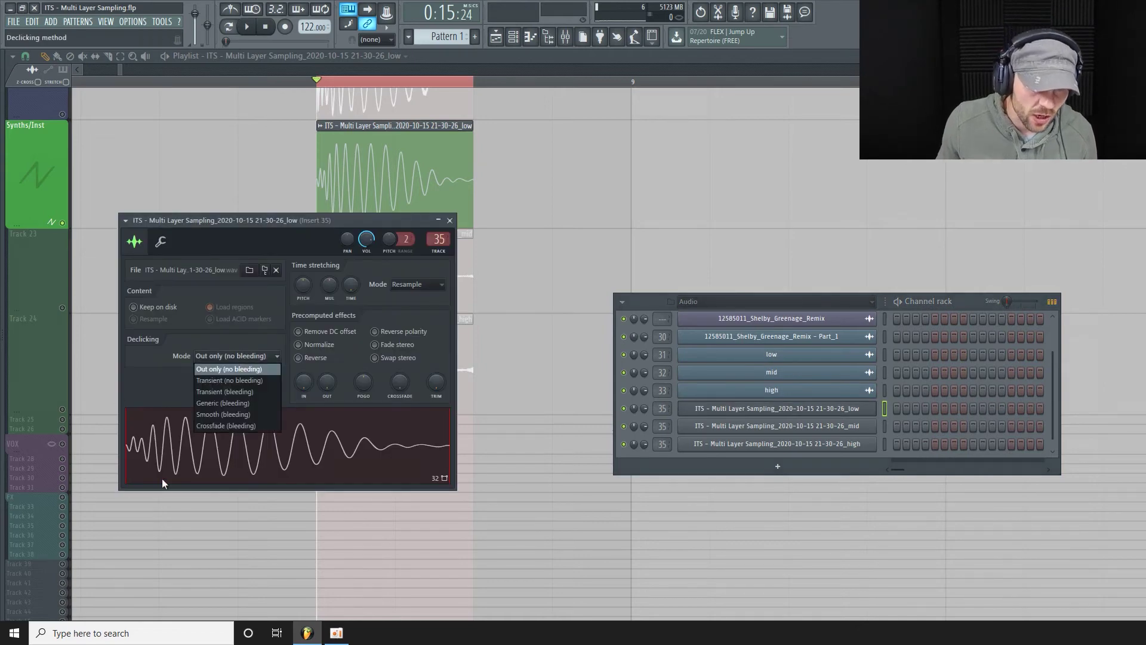
{"action": "left_click", "coordinate": [234, 402]}
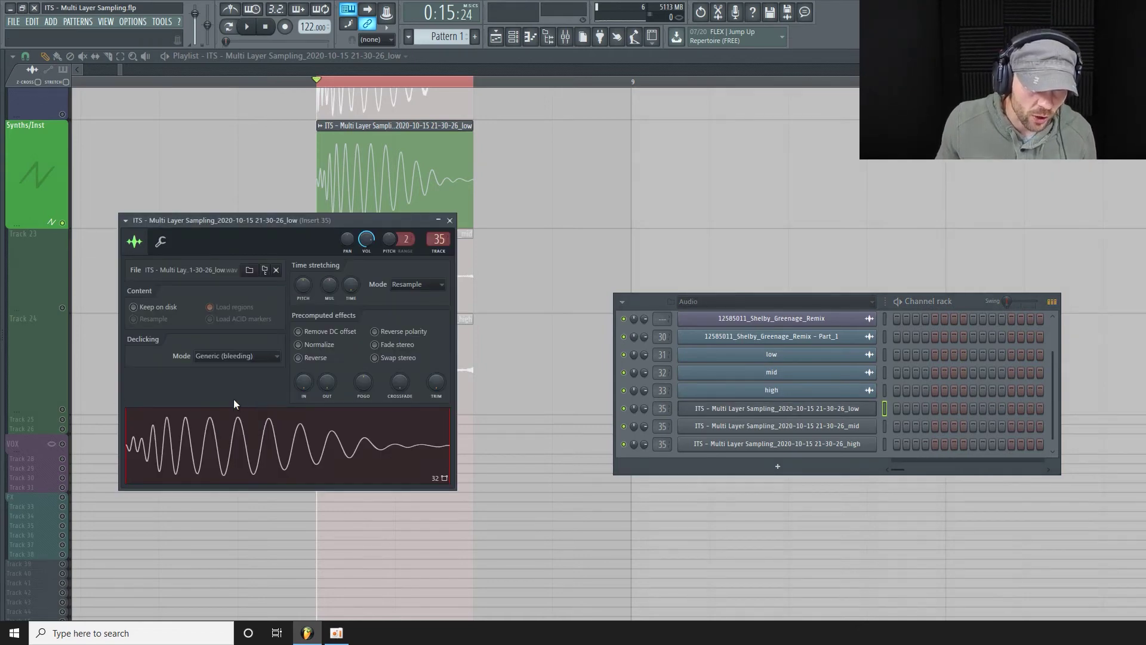
{"action": "left_click", "coordinate": [748, 426]}
{"action": "left_click", "coordinate": [145, 247]}
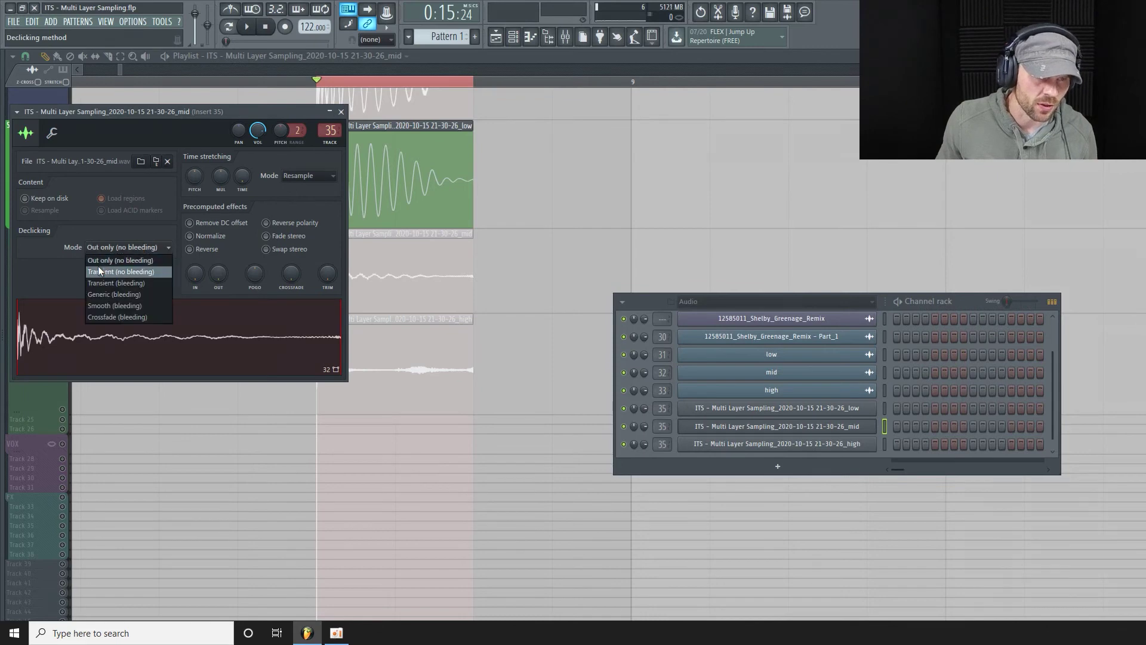
{"action": "left_click", "coordinate": [130, 295]}
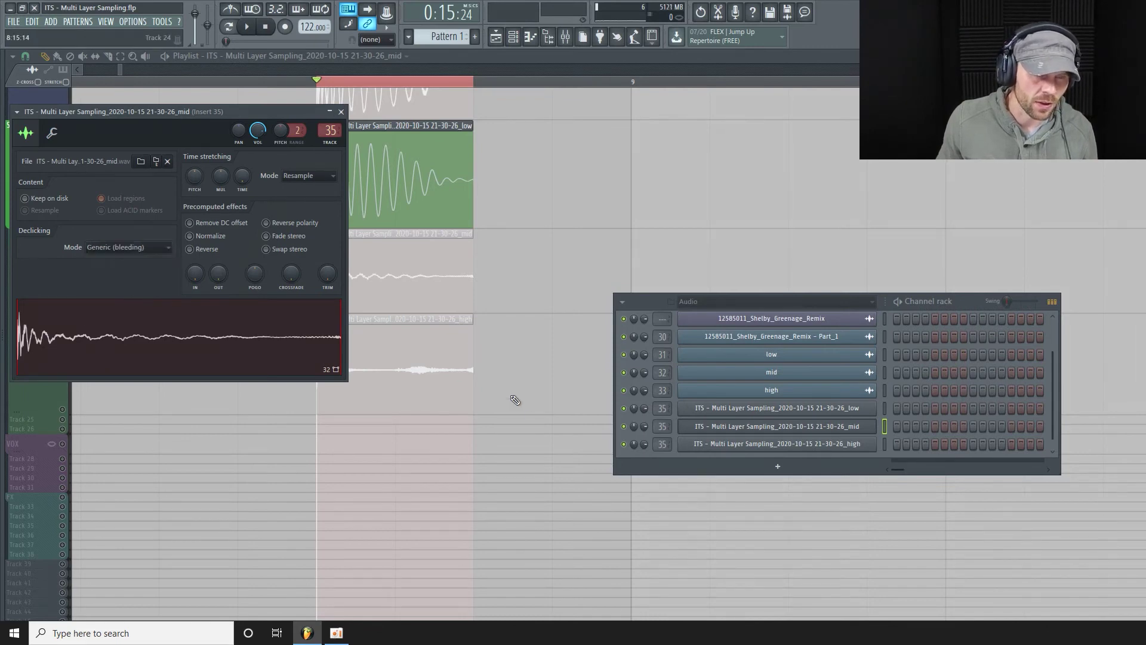
{"action": "left_click", "coordinate": [740, 445]}
{"action": "left_click", "coordinate": [183, 266]}
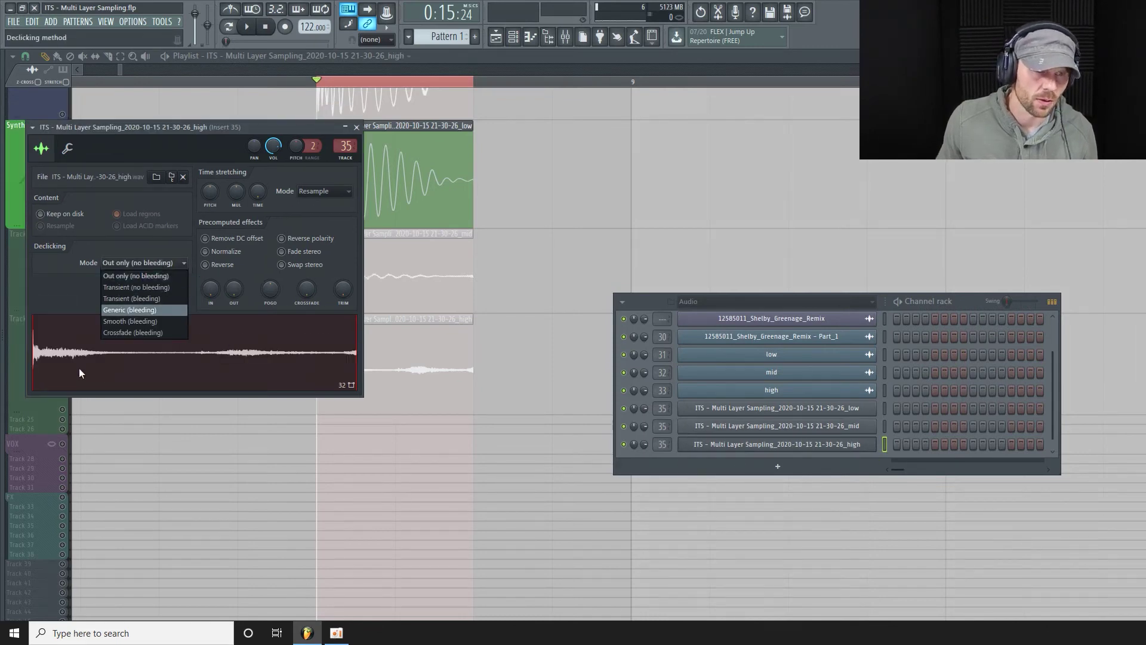
{"action": "left_click", "coordinate": [123, 309]}
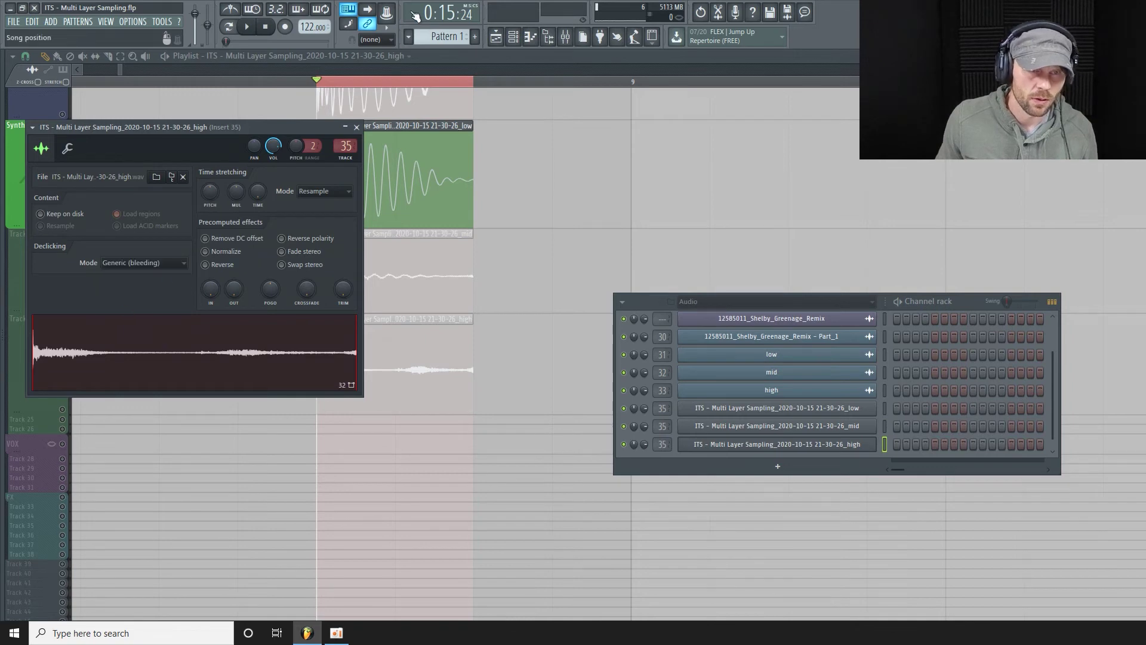
Set the playlist's snap to grid to (none).
{"action": "left_click", "coordinate": [543, 60]}
{"action": "left_click", "coordinate": [25, 56]}
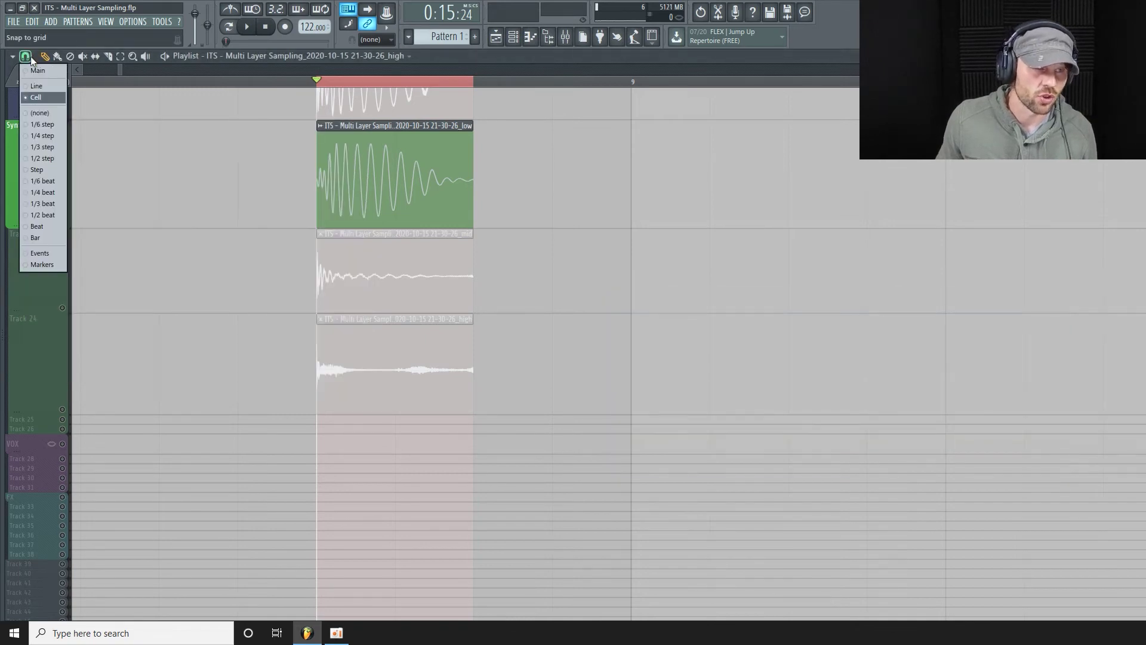
{"action": "left_click", "coordinate": [45, 117]}
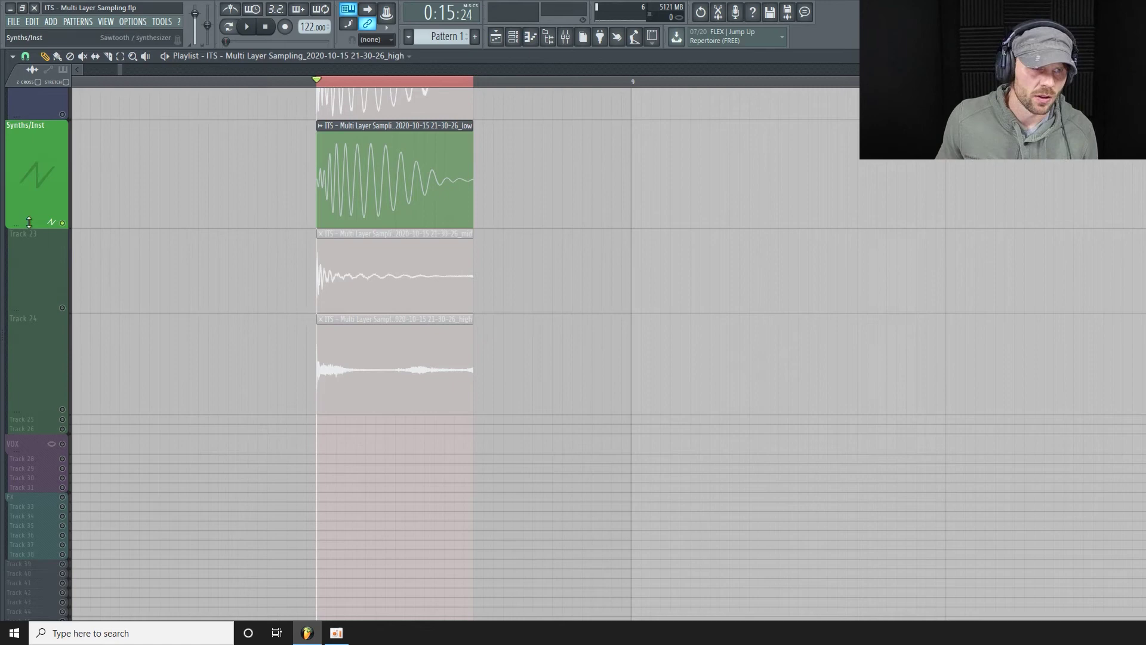
Enlarge the Synths/Inst track and play back the soloed low clip.
{"action": "left_click_drag", "start_coordinate": [17, 226], "coordinate": [17, 300]}
{"action": "left_click_drag", "start_coordinate": [121, 70], "coordinate": [116, 72]}
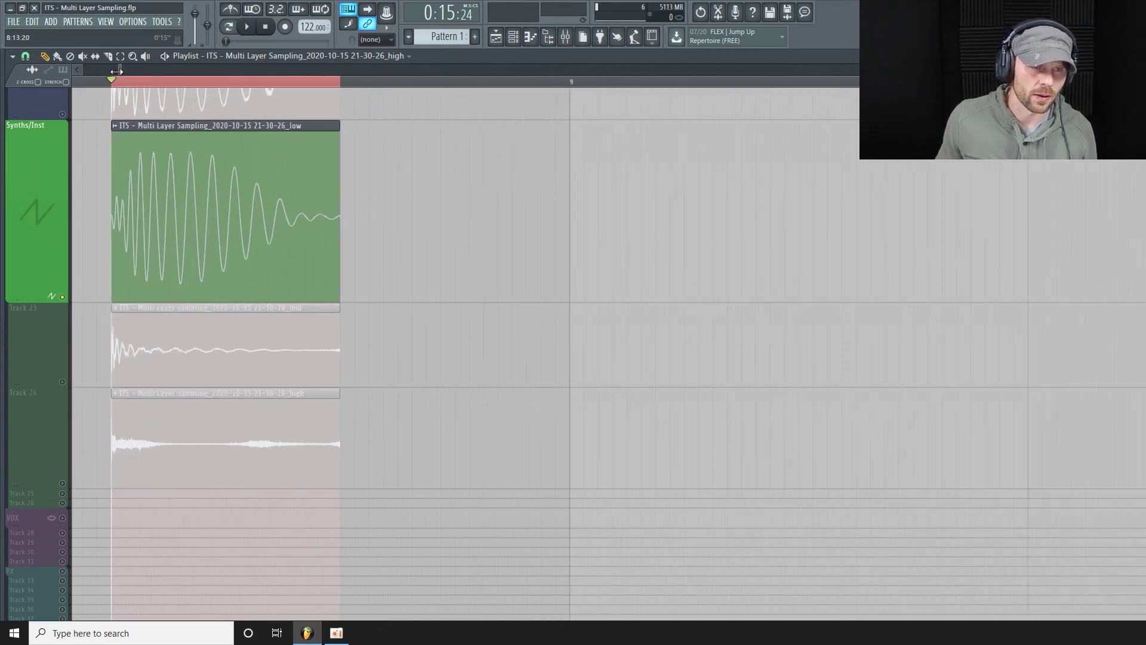
{"action": "left_click", "coordinate": [78, 69]}
{"action": "key", "text": "space"}
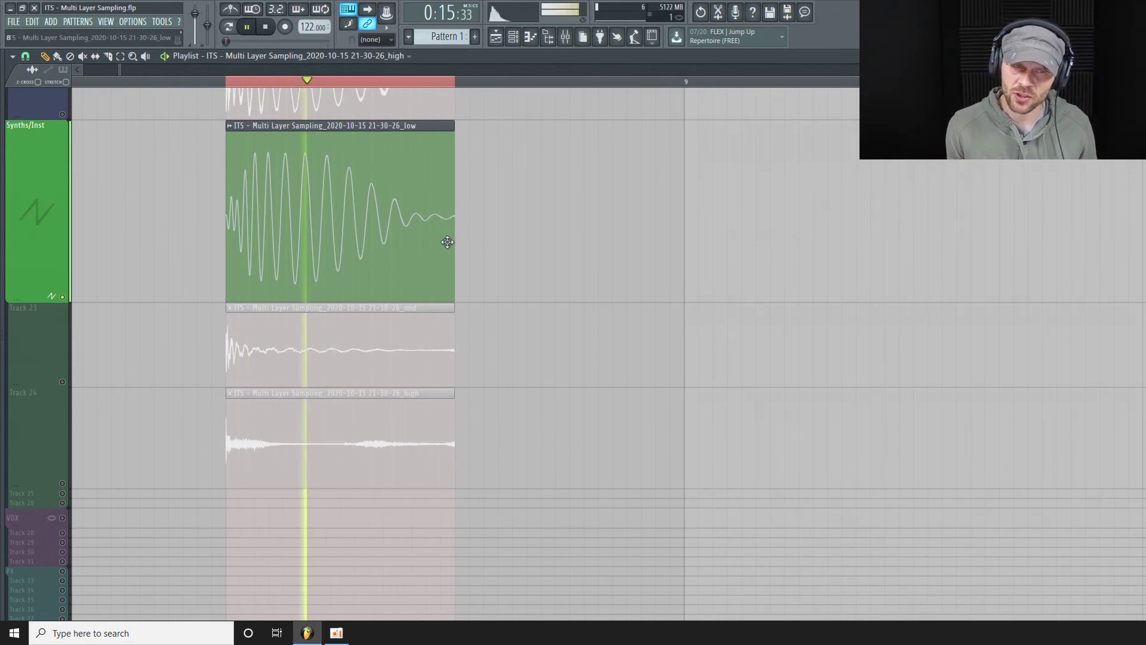
{"action": "key", "text": "space"}
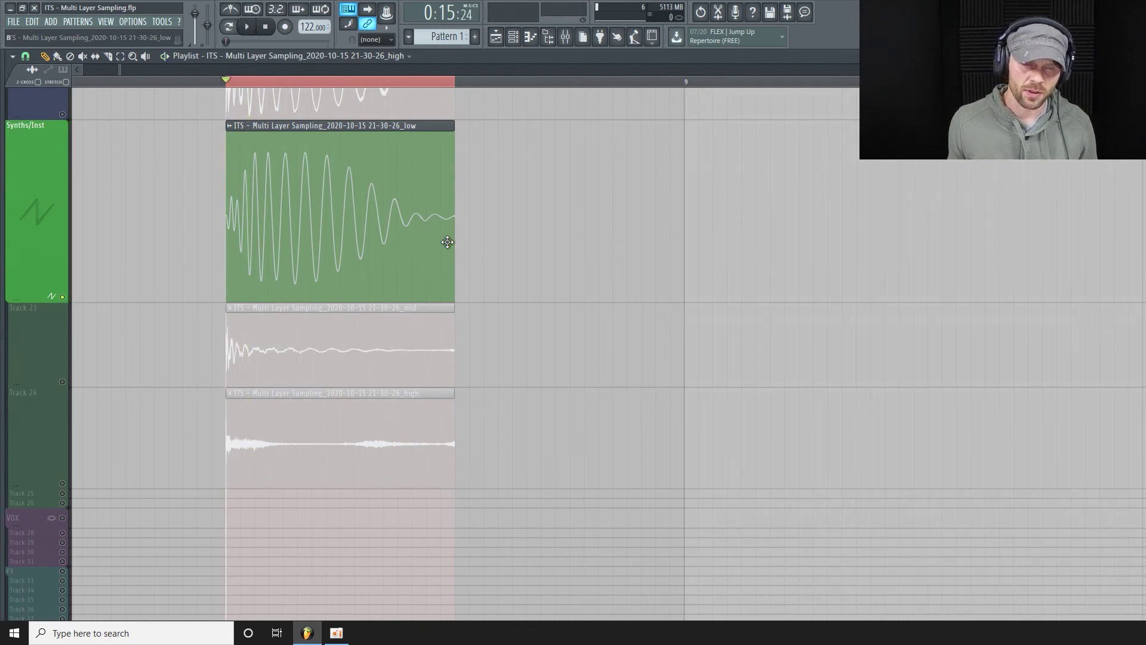
Trim a little off the end of the rendered low clip and play it back.
{"action": "scroll", "coordinate": [447, 251], "scroll_direction": "up", "scroll_amount": 1}
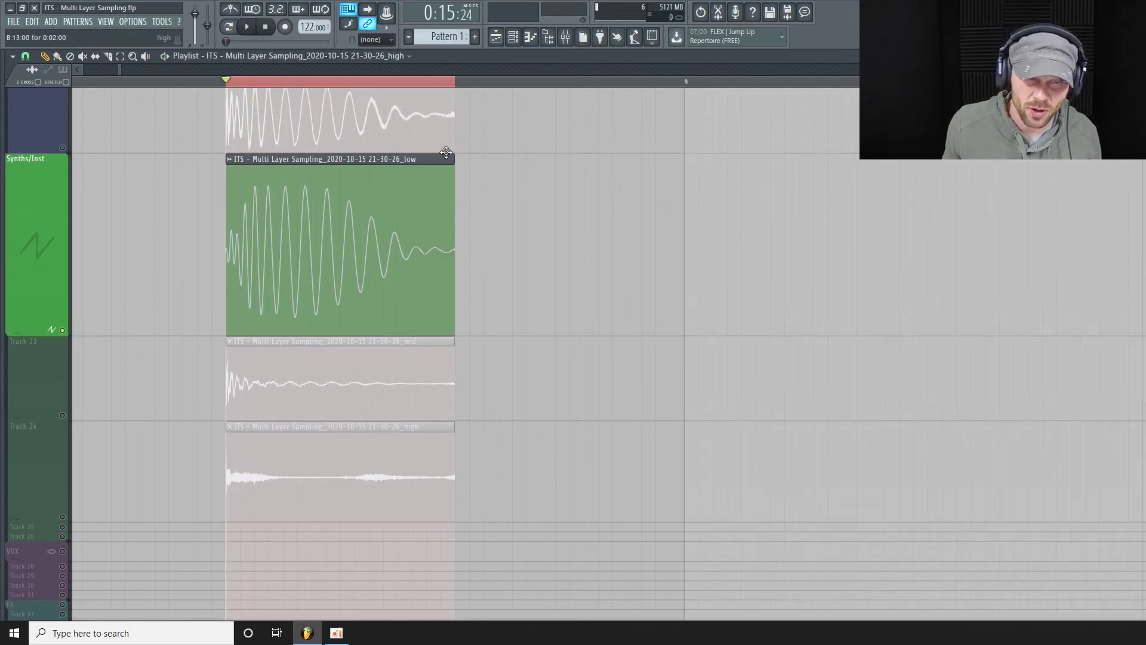
{"action": "left_click_drag", "start_coordinate": [458, 162], "coordinate": [434, 173]}
{"action": "key", "text": "space"}
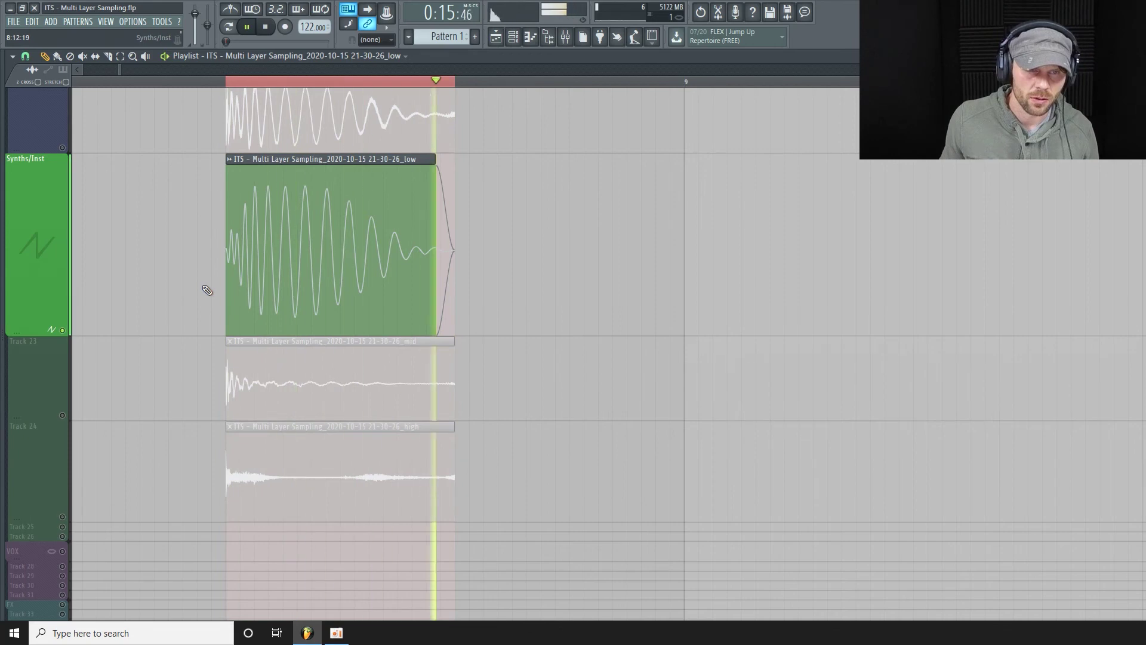
{"action": "key", "text": "space"}
Unmute Track 23 alongside Synths/Inst, enlarge it, and play the low and mid layers together.
{"action": "scroll", "coordinate": [179, 287], "scroll_direction": "down", "scroll_amount": 3}
{"action": "left_click", "coordinate": [63, 263]}
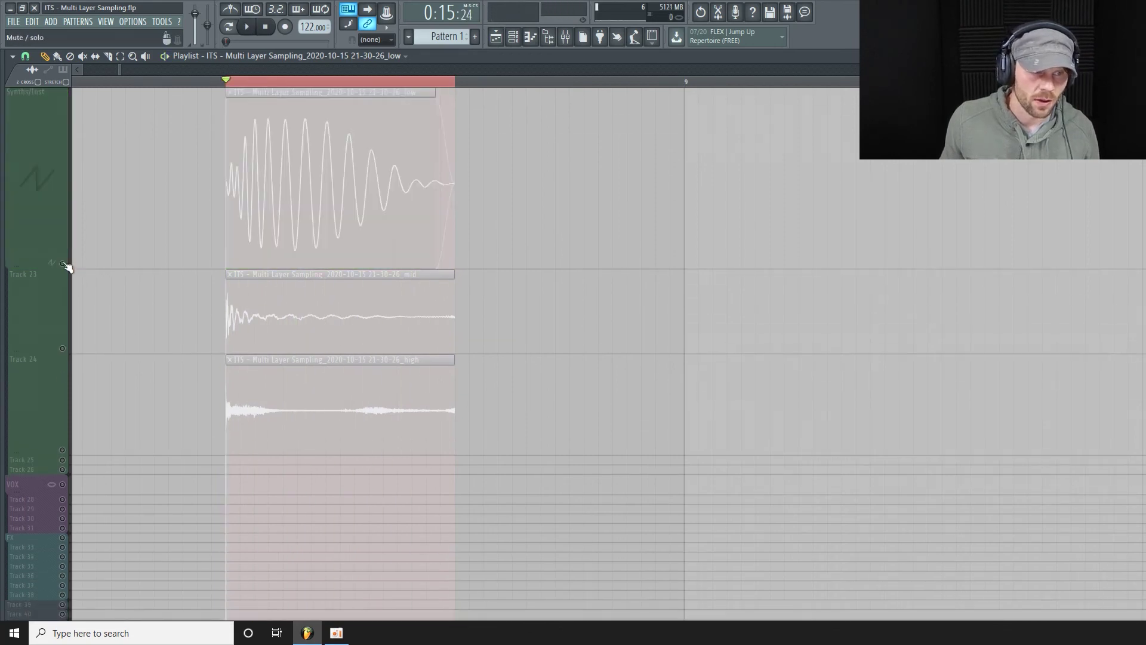
{"action": "left_click", "coordinate": [63, 264]}
{"action": "left_click", "coordinate": [63, 348]}
{"action": "scroll", "coordinate": [36, 311], "scroll_direction": "down", "scroll_amount": 3}
{"action": "left_click_drag", "start_coordinate": [30, 282], "coordinate": [29, 304]}
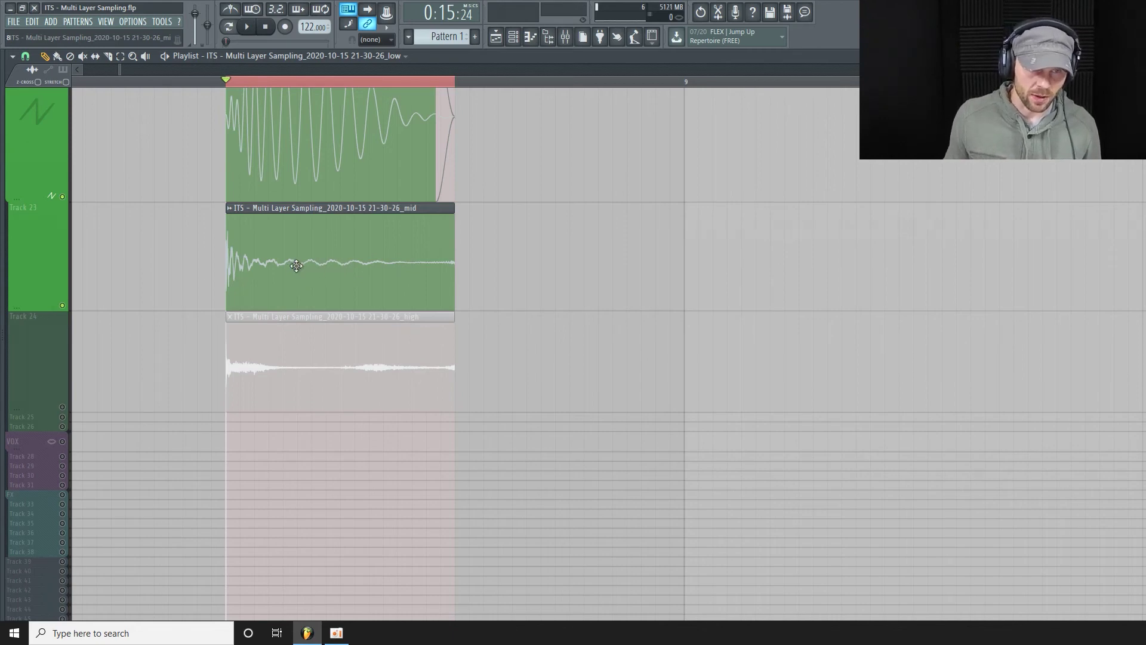
{"action": "key", "text": "space"}
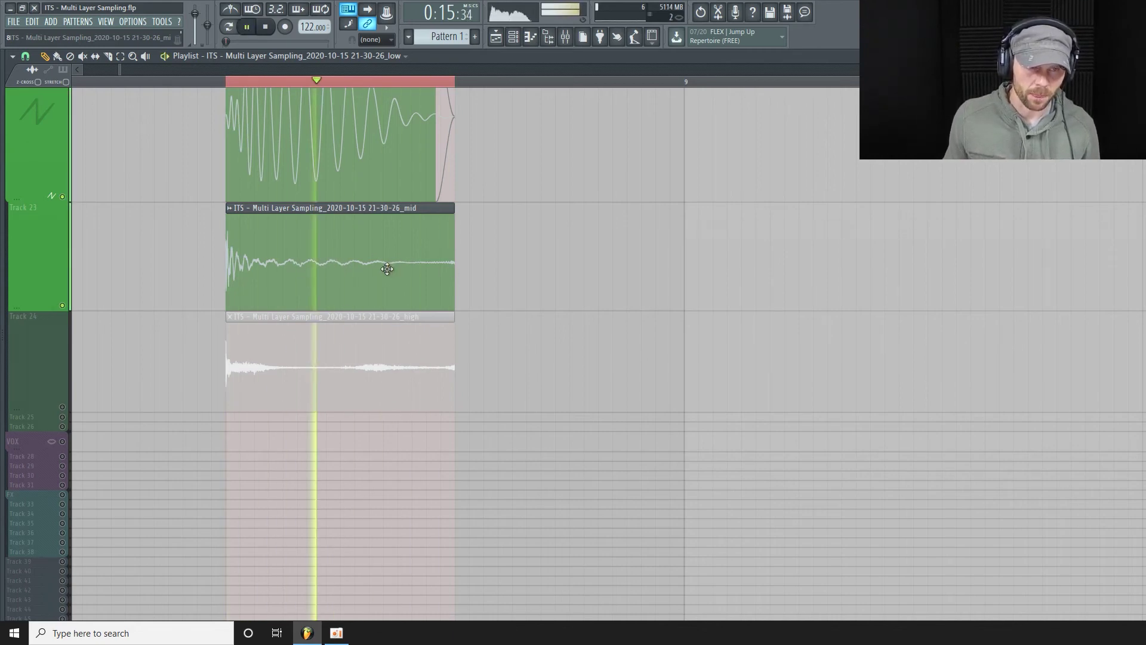
{"action": "key", "text": "space"}
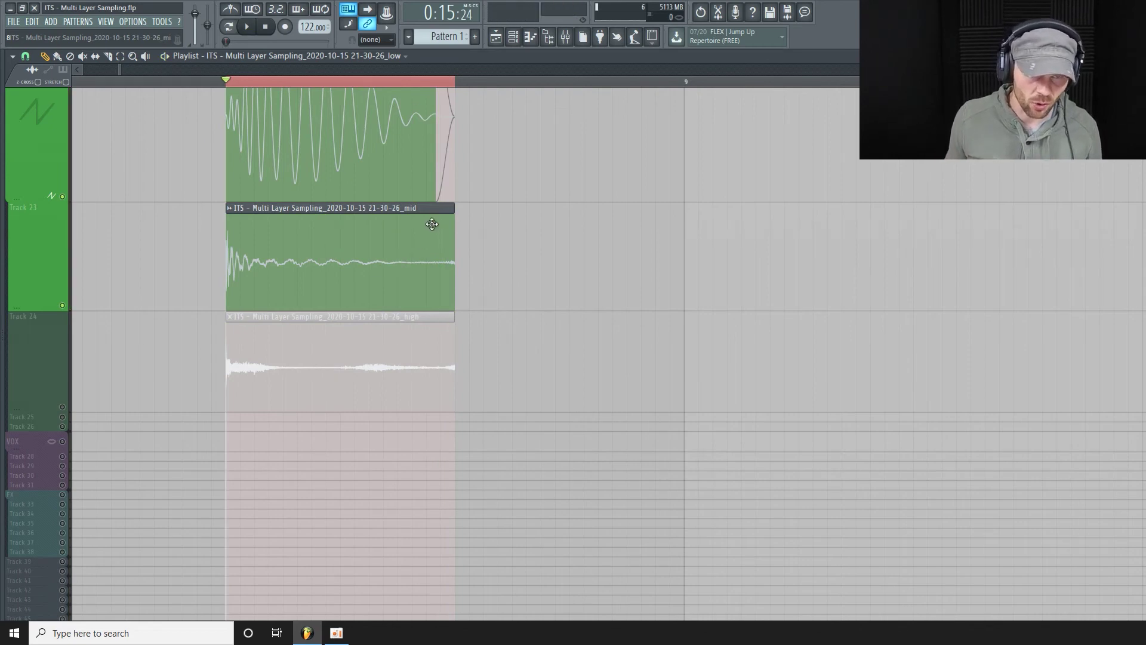
Trim the rendered mid clip on Track 23 down to its very short initial transient and play it with the low layer.
{"action": "mouse_move", "coordinate": [454, 220]}
{"action": "left_mouse_down"}
{"action": "mouse_move", "coordinate": [330, 227]}
{"action": "mouse_move", "coordinate": [249, 257]}
{"action": "mouse_move", "coordinate": [210, 286]}
{"action": "mouse_move", "coordinate": [349, 308]}
{"action": "mouse_move", "coordinate": [210, 325]}
{"action": "left_mouse_up"}
{"action": "key", "text": "space"}
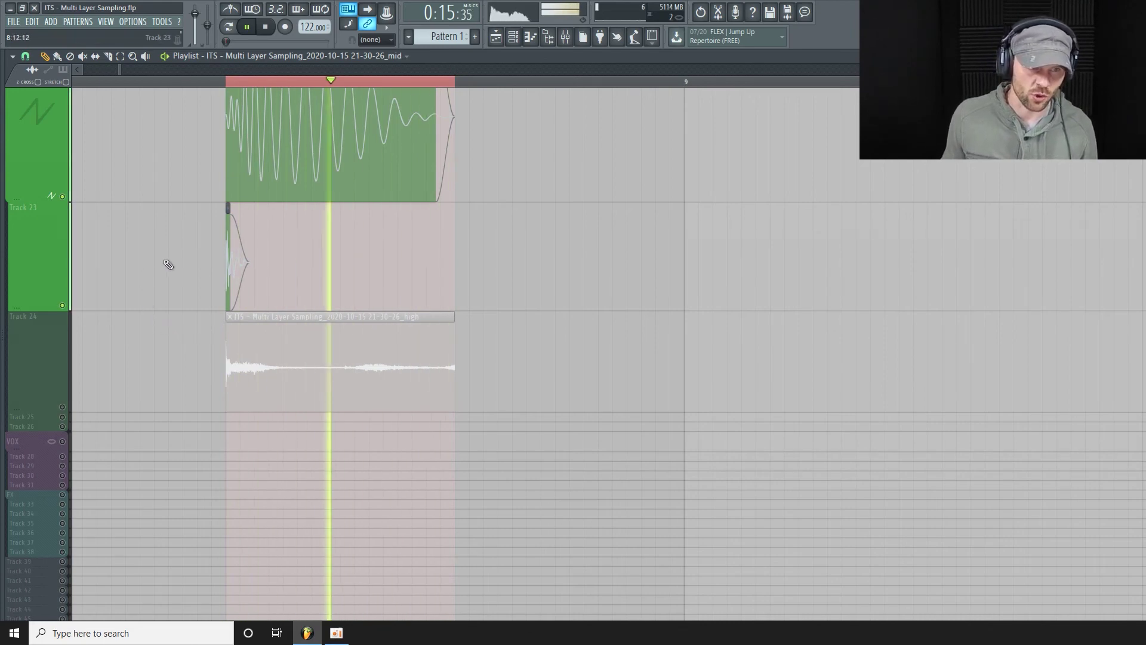
{"action": "key", "text": "space"}
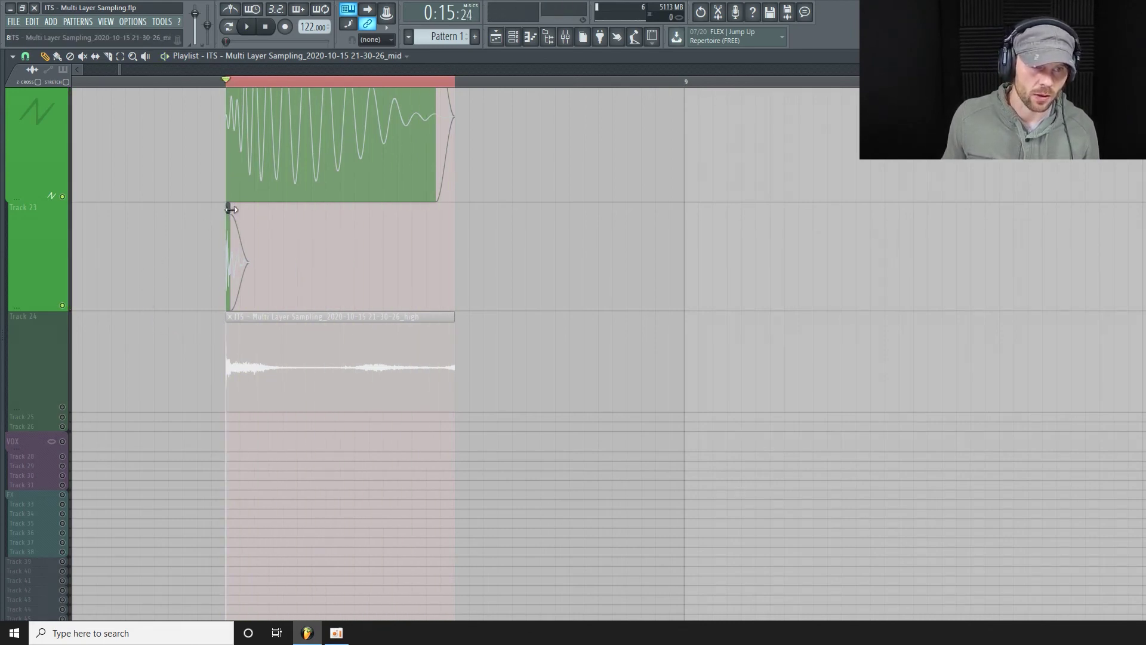
Unmute Track 24, trim the rendered high clip down to its very short initial transient, and play all three layers.
{"action": "left_click", "coordinate": [62, 407]}
{"action": "scroll", "coordinate": [138, 396], "scroll_direction": "down", "scroll_amount": 3}
{"action": "scroll", "coordinate": [382, 246], "scroll_direction": "up", "scroll_amount": 2}
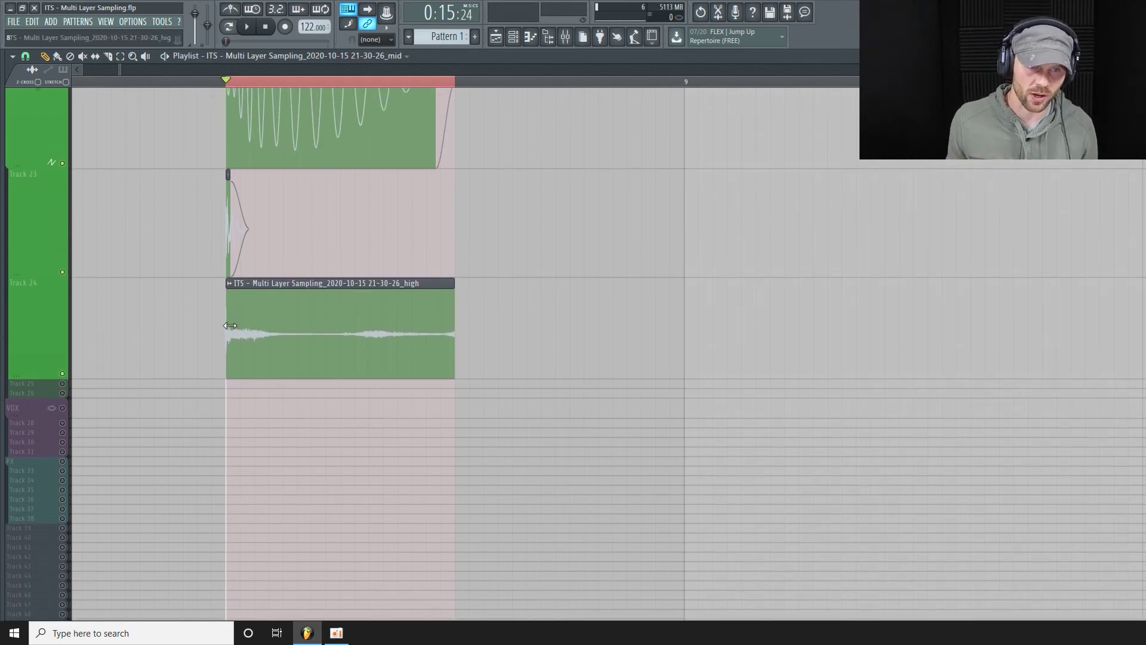
{"action": "left_click_drag", "start_coordinate": [454, 297], "coordinate": [235, 328]}
{"action": "key", "text": "space"}
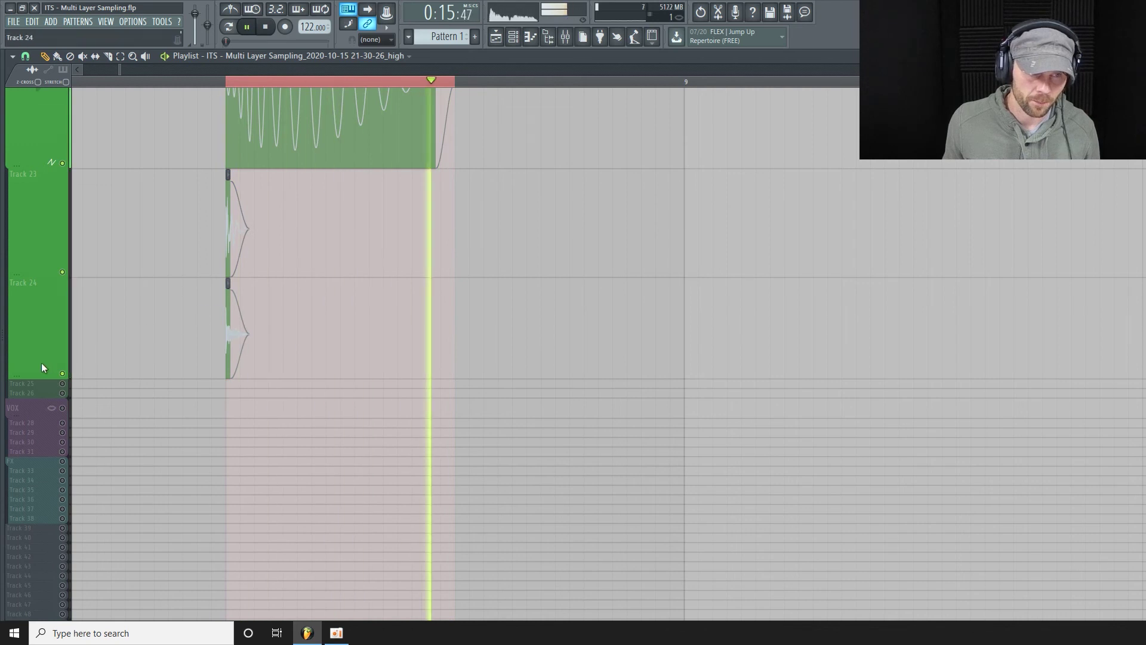
{"action": "left_click_drag", "start_coordinate": [34, 378], "coordinate": [34, 377]}
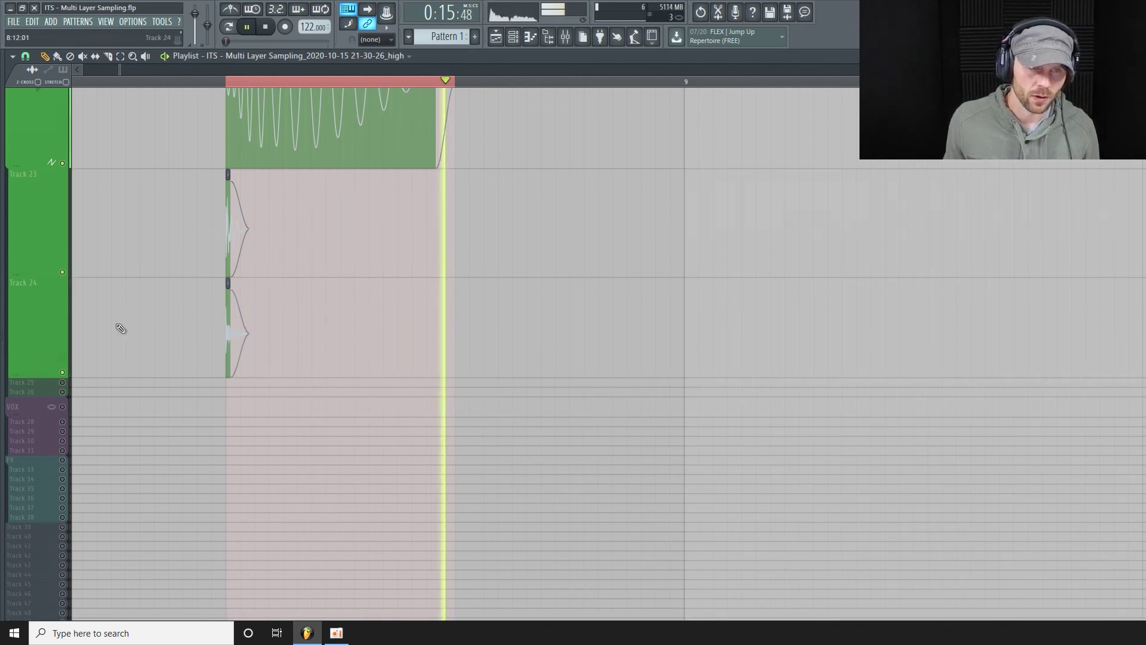
{"action": "key", "text": "space"}
Slightly reduce the heights of Synths/Inst, Track 23 and Track 24, and replay the three layers together.
{"action": "scroll", "coordinate": [150, 298], "scroll_direction": "up", "scroll_amount": 2}
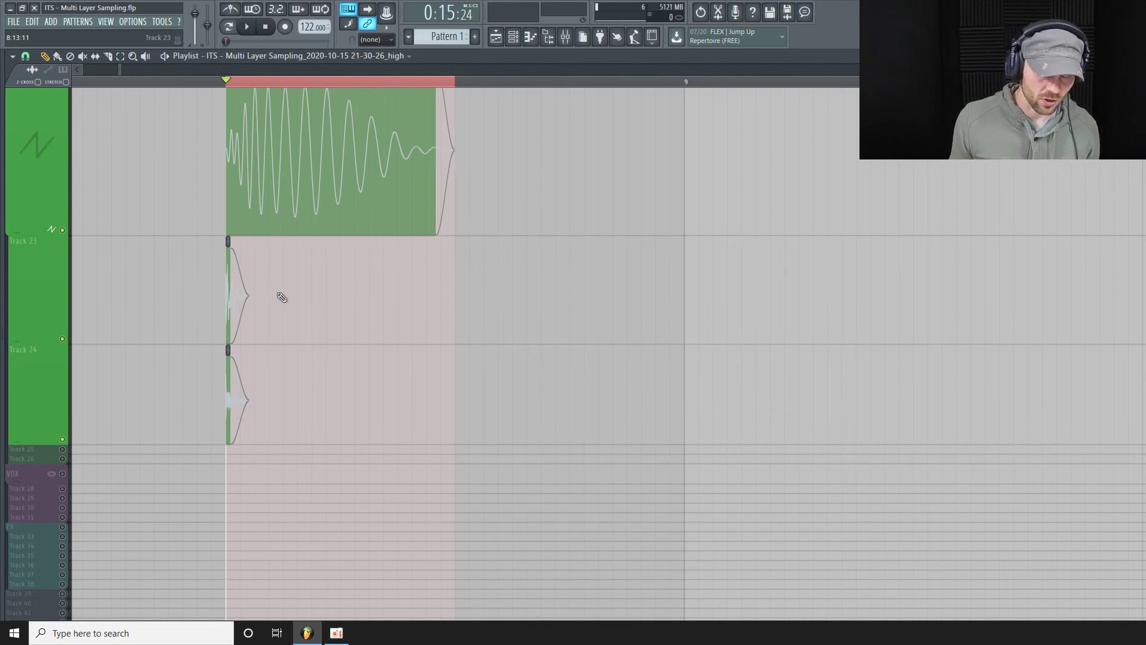
{"action": "left_click_drag", "start_coordinate": [33, 440], "coordinate": [33, 430]}
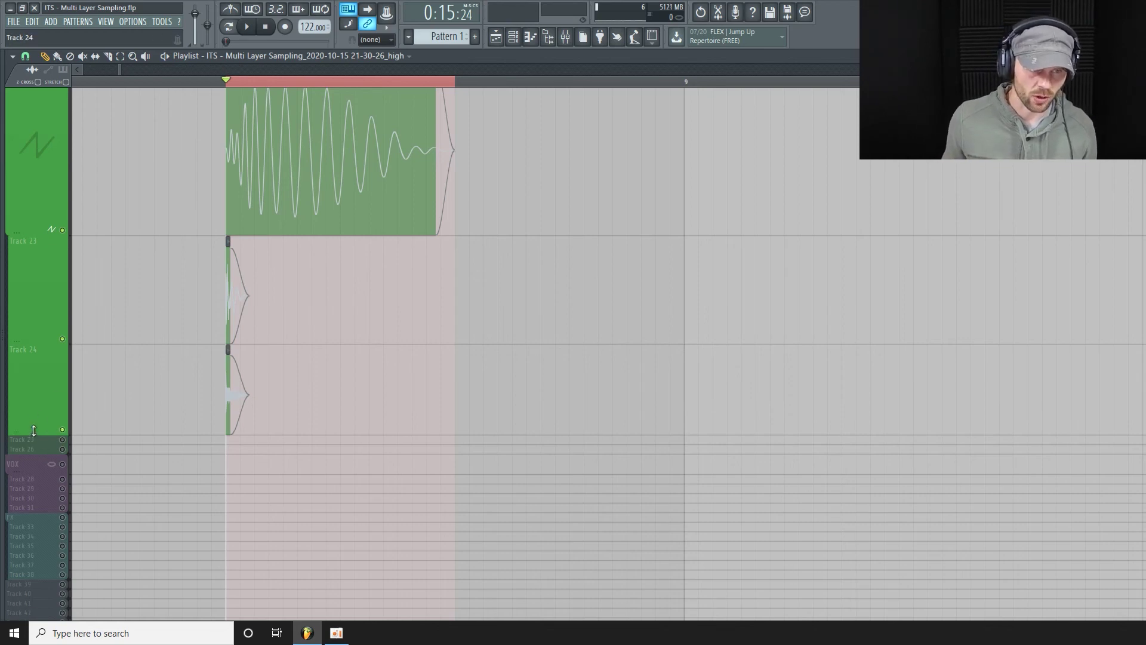
{"action": "key", "text": "space"}
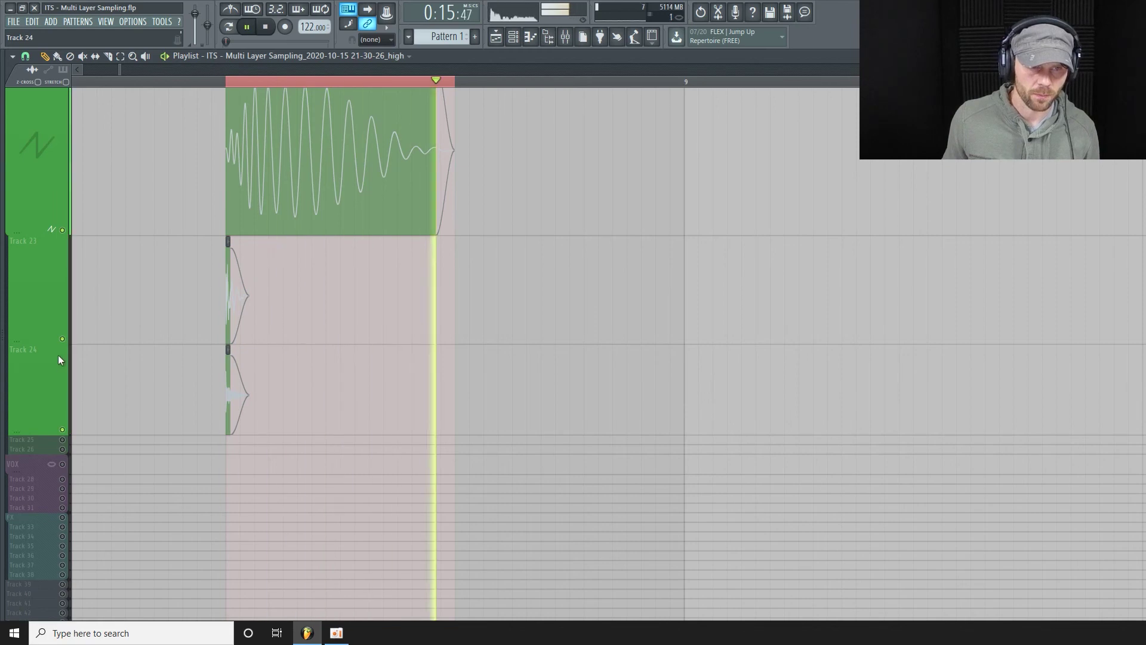
{"action": "scroll", "coordinate": [87, 318], "scroll_direction": "up", "scroll_amount": 1}
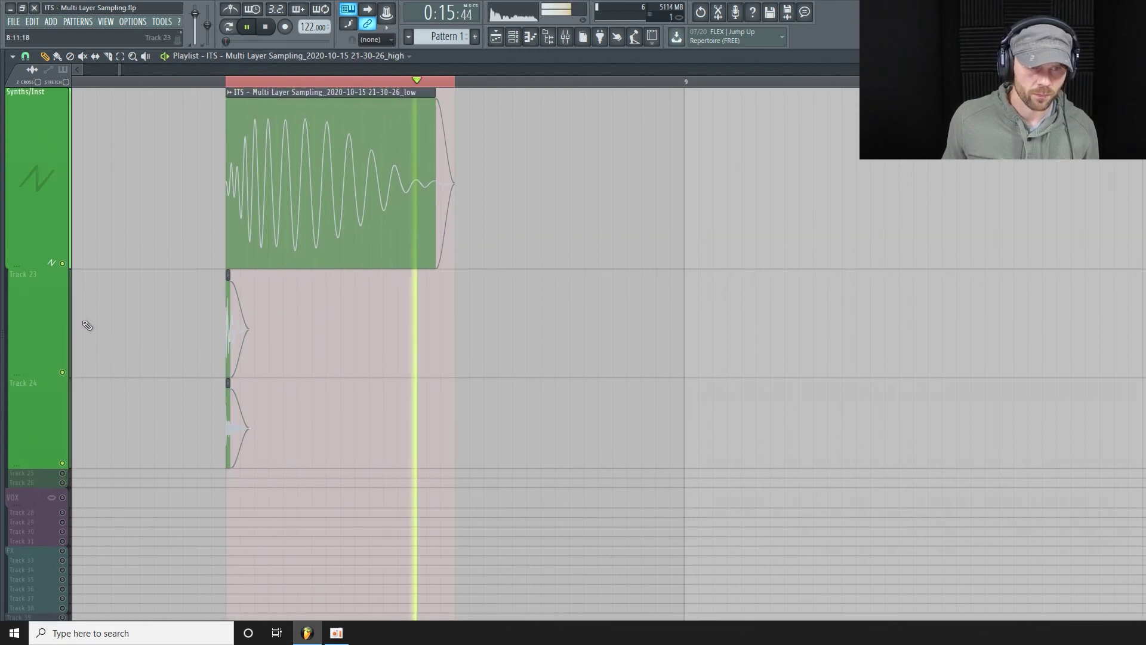
{"action": "key", "text": "space"}
{"action": "scroll", "coordinate": [87, 326], "scroll_direction": "up", "scroll_amount": 2}
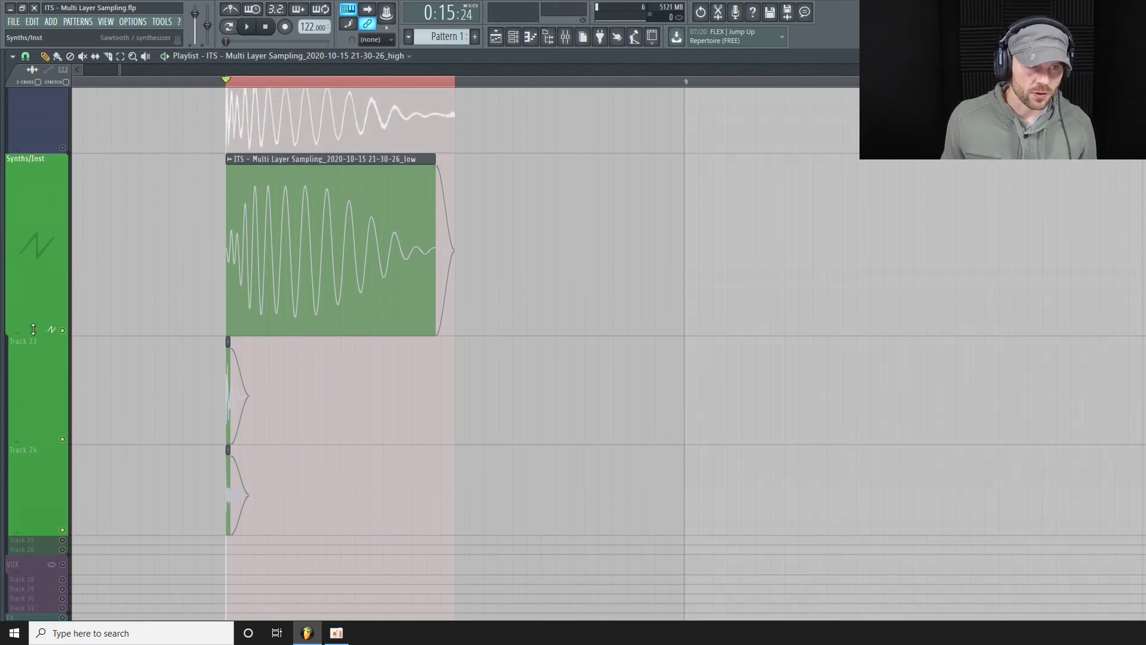
{"action": "left_click_drag", "start_coordinate": [33, 429], "coordinate": [33, 421]}
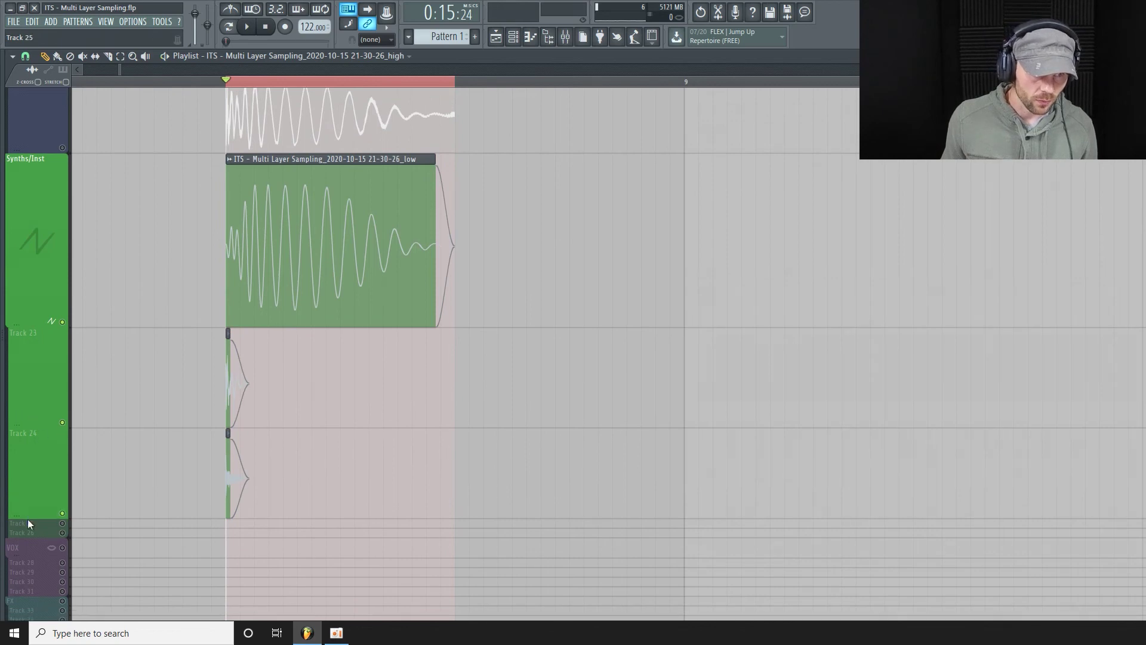
Disarm disk recording on the low, mid and high mixer tracks and select Insert 35.
{"action": "left_click_drag", "start_coordinate": [27, 519], "coordinate": [27, 507]}
{"action": "left_click", "coordinate": [566, 38]}
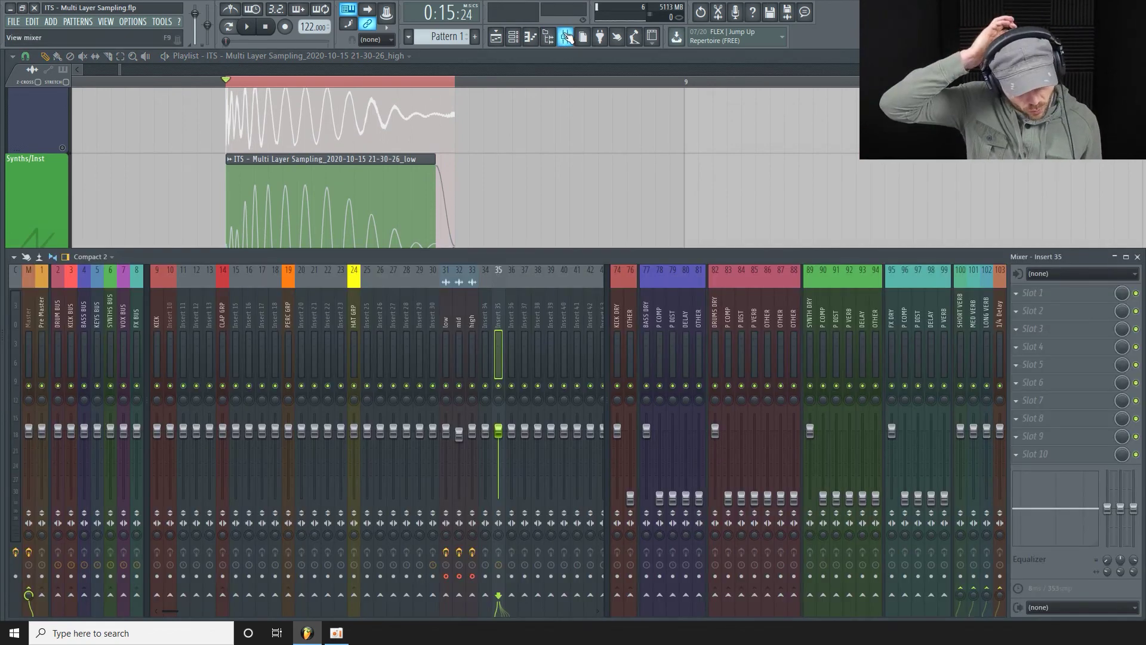
{"action": "left_click", "coordinate": [450, 573]}
{"action": "left_click", "coordinate": [459, 576]}
{"action": "left_click", "coordinate": [472, 576]}
{"action": "left_click", "coordinate": [499, 310]}
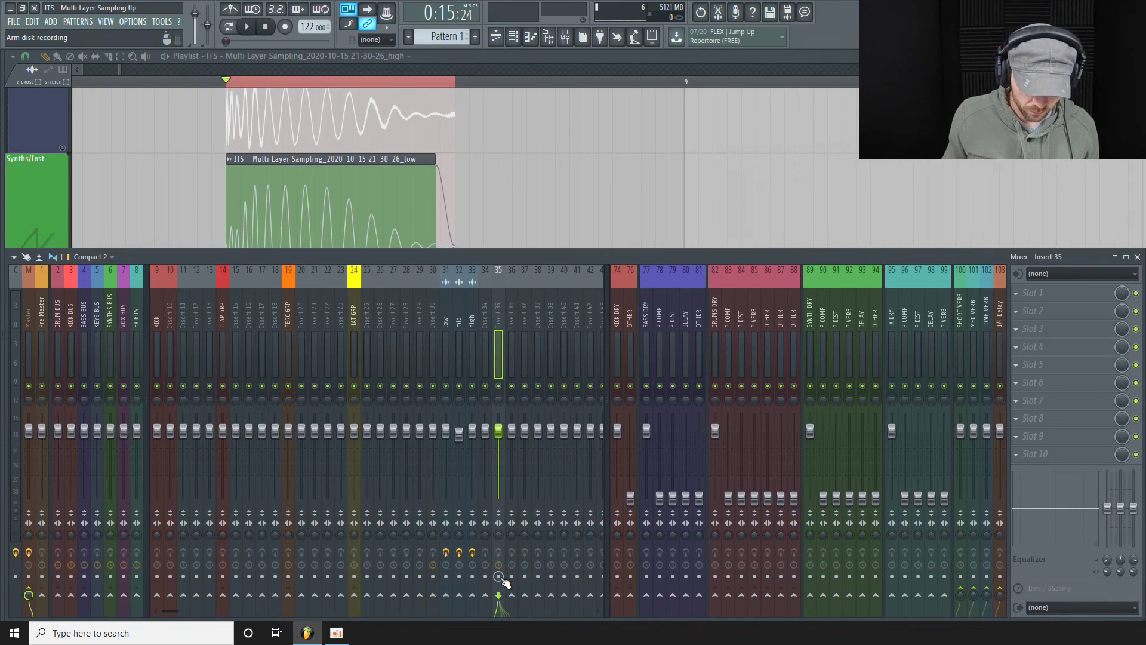
Load Ozone Imager on the Current mixer track, reset its Width to 0.0, and detach its window.
{"action": "left_click", "coordinate": [15, 320]}
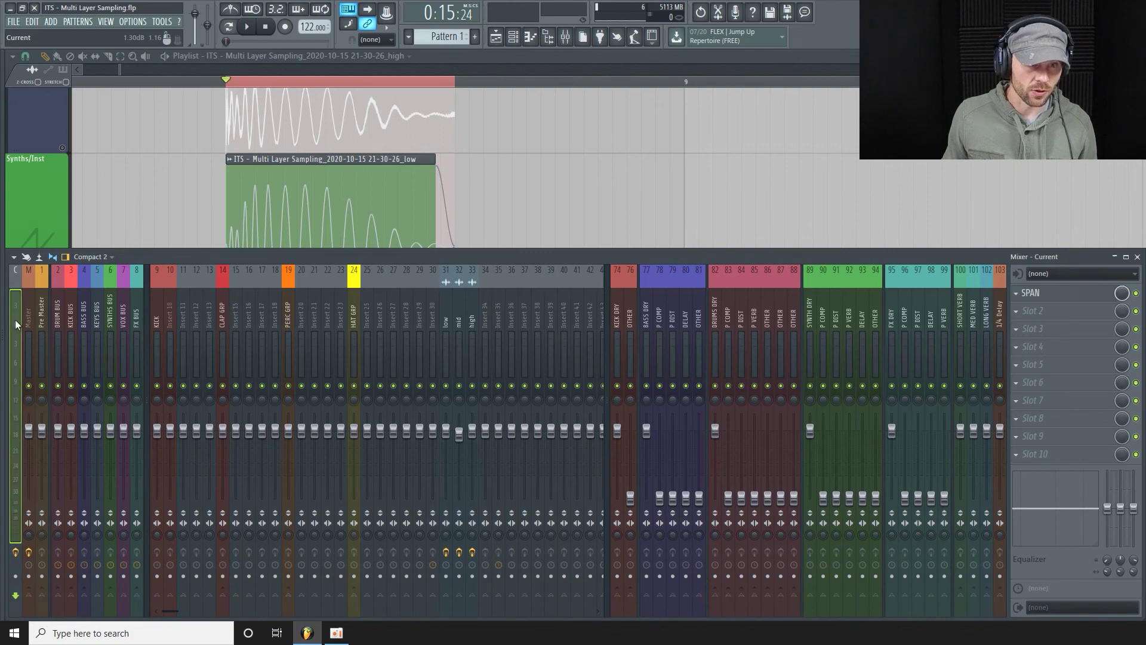
{"action": "left_click", "coordinate": [1053, 318]}
{"action": "left_click", "coordinate": [767, 78]}
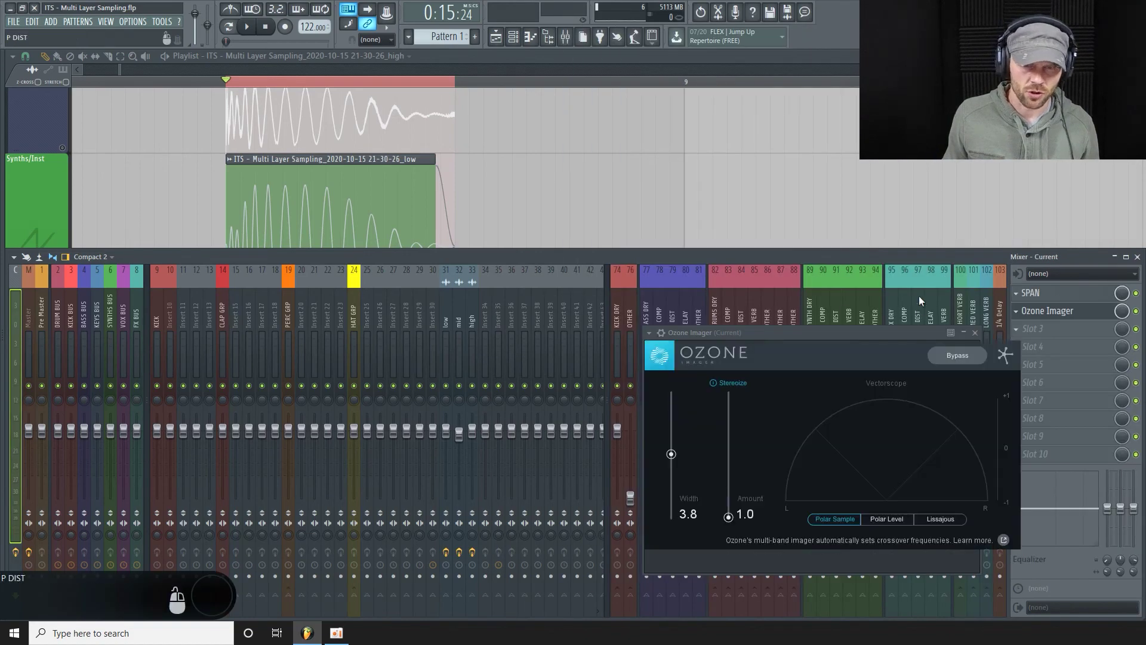
{"action": "double_click", "coordinate": [673, 453]}
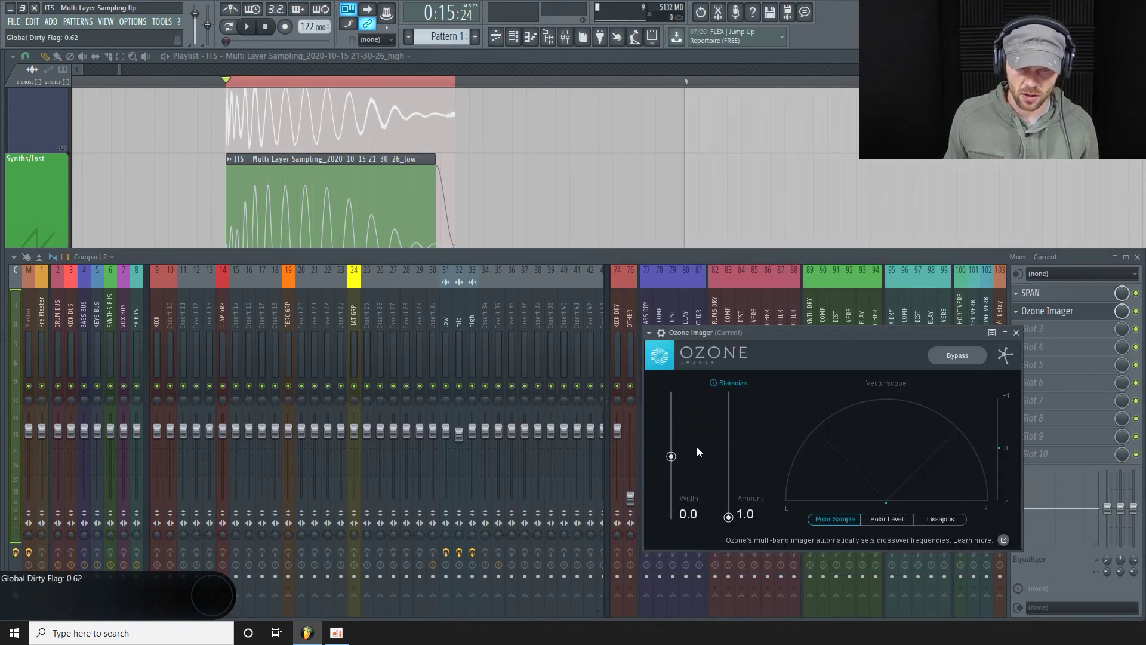
{"action": "left_click", "coordinate": [650, 333]}
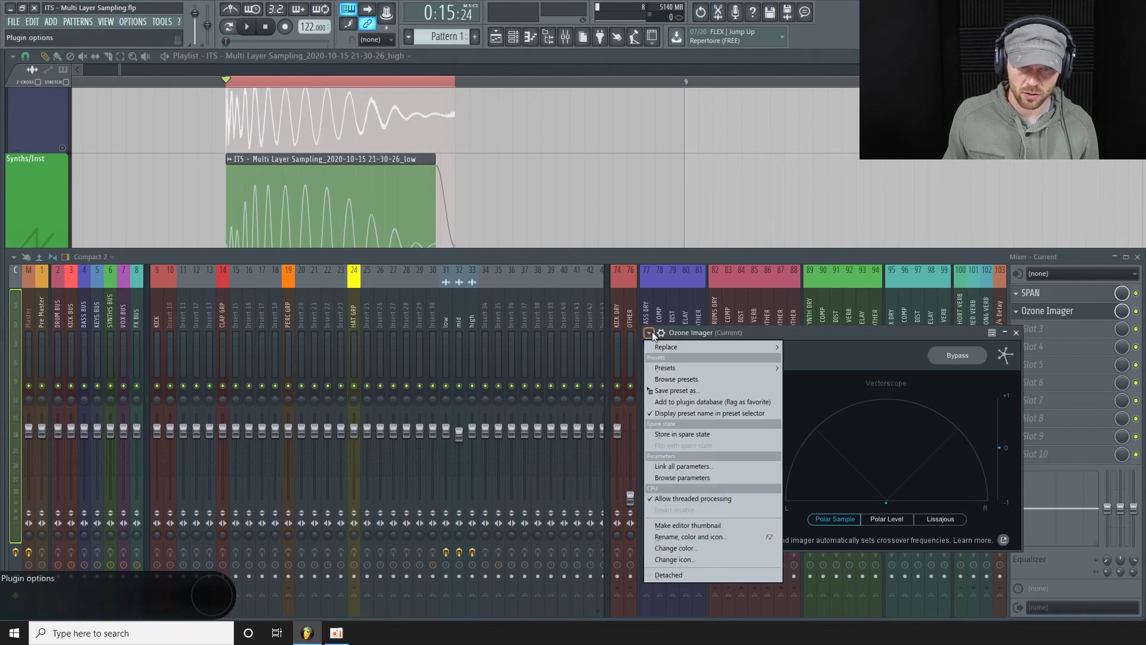
{"action": "left_click", "coordinate": [706, 573]}
Select Insert 35 and play the layered kick to examine its stereo spread in the Ozone Imager vectorscope.
{"action": "left_click", "coordinate": [507, 319]}
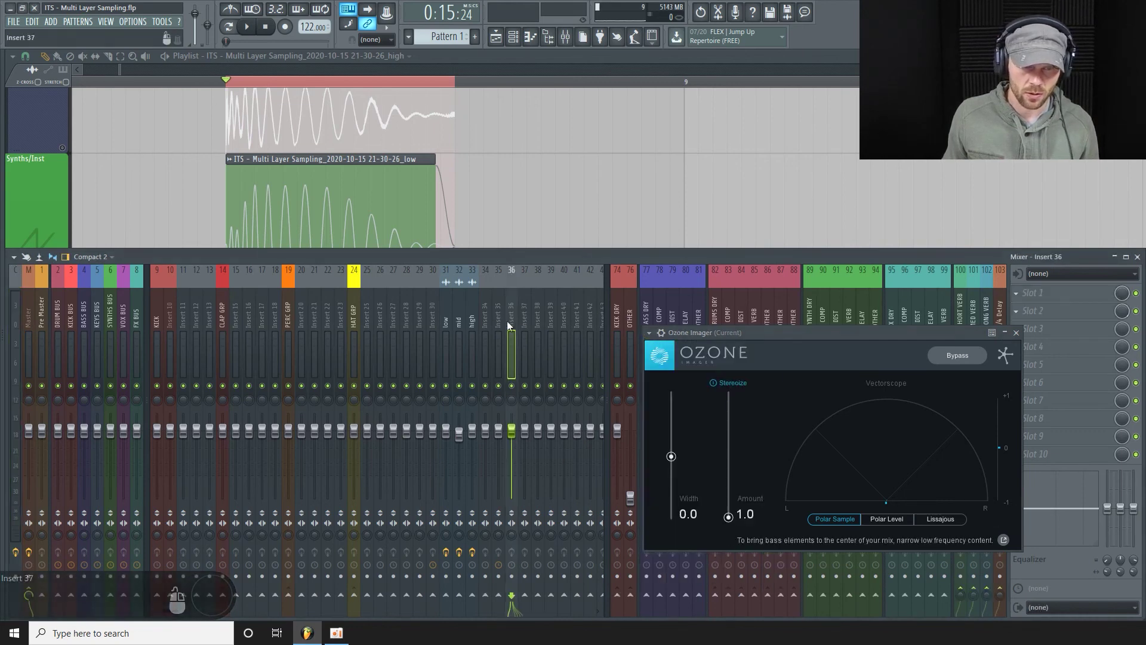
{"action": "key", "text": "space"}
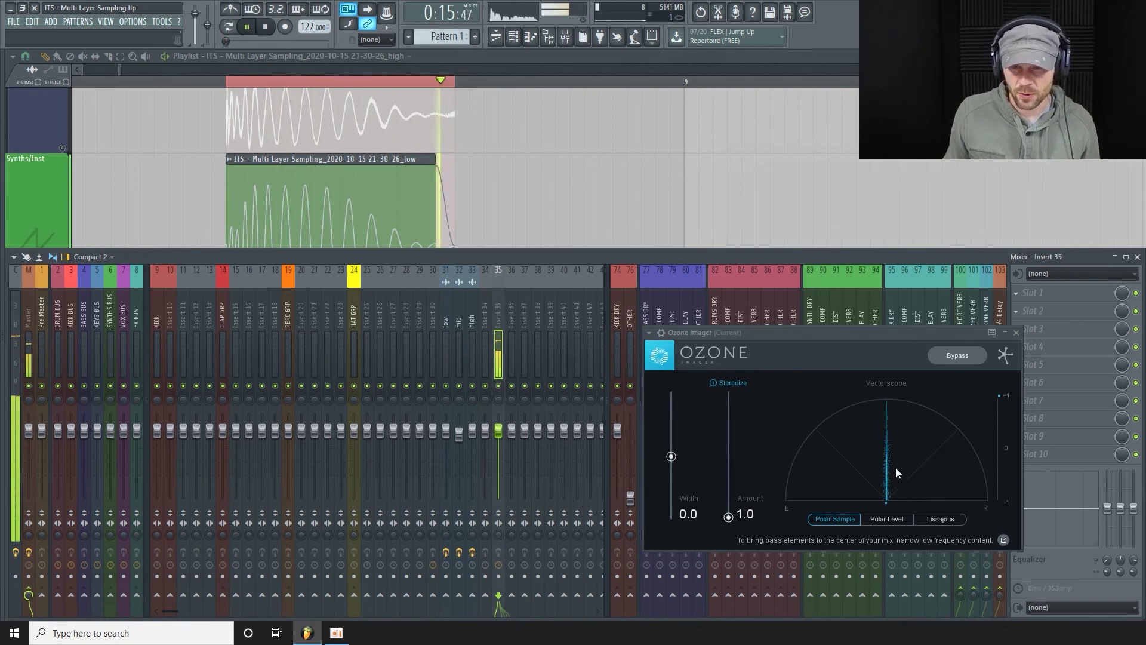
{"action": "key", "text": "space"}
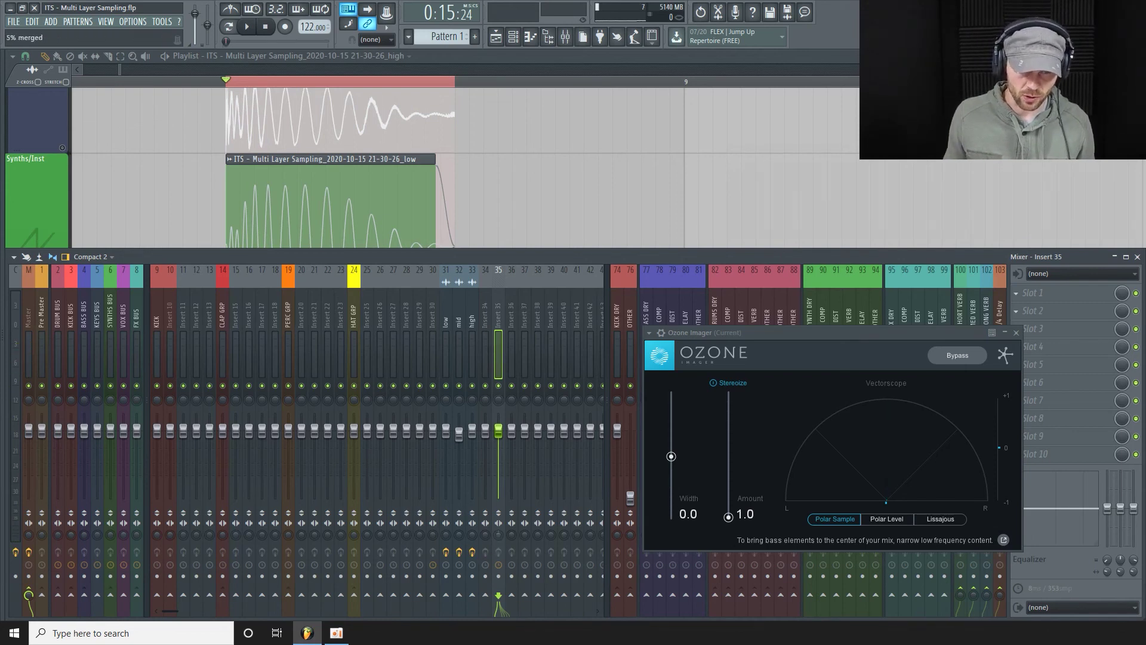
Merge Insert 35's stereo separation toward mono, replaying the kick to check the vectorscope before closing Ozone Imager.
{"action": "key", "text": "space"}
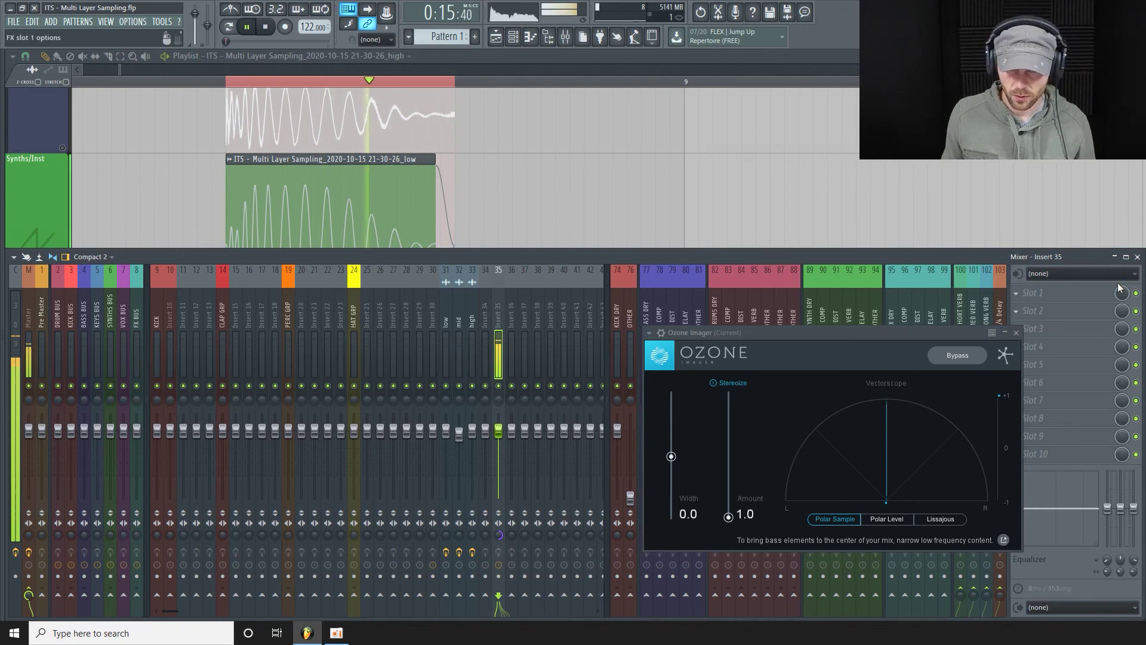
{"action": "key", "text": "space"}
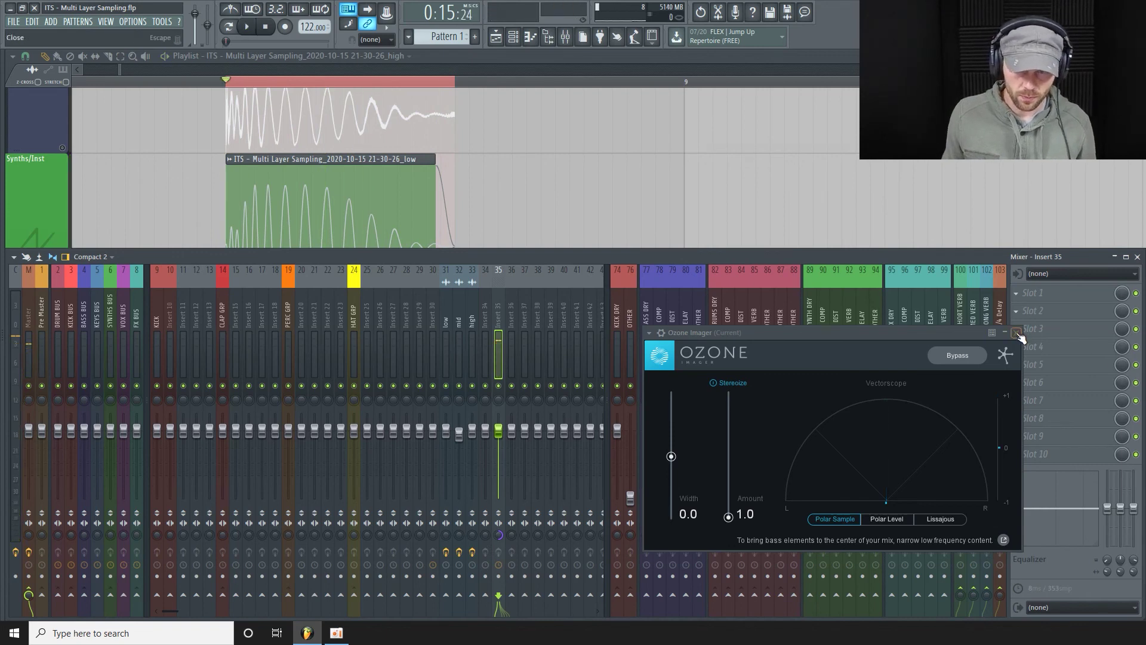
{"action": "left_click", "coordinate": [1017, 333]}
Arm Insert 35 for disk recording, render it to a wave file, and return to the playlist.
{"action": "left_click", "coordinate": [499, 576]}
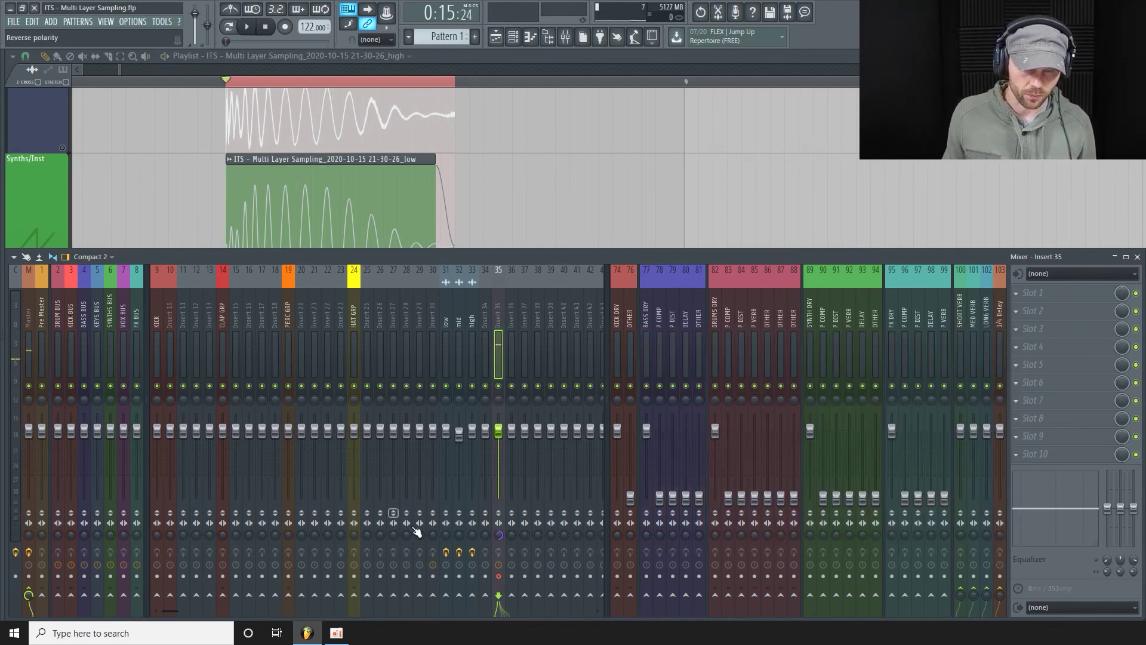
{"action": "left_click", "coordinate": [14, 256]}
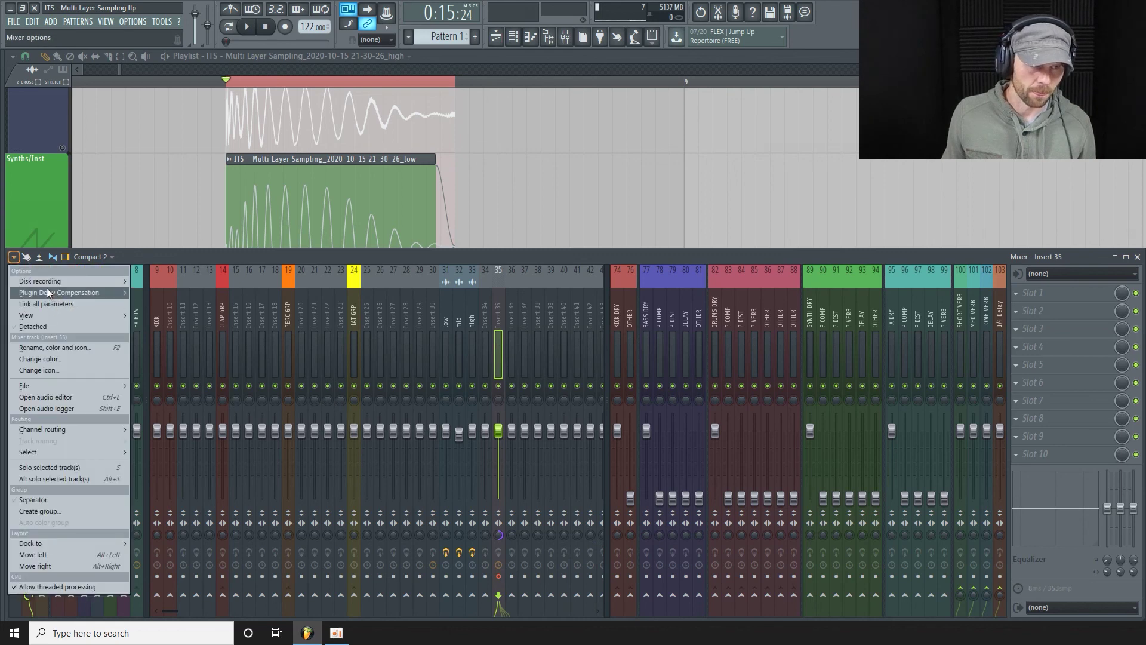
{"action": "mouse_move", "coordinate": [44, 281]}
{"action": "left_click", "coordinate": [183, 282]}
{"action": "left_click", "coordinate": [852, 411]}
{"action": "left_click", "coordinate": [502, 59]}
Enlarge Track 25 holding the rendered Insert 35 clip and solo it.
{"action": "scroll", "coordinate": [354, 199], "scroll_direction": "down", "scroll_amount": 1}
{"action": "scroll", "coordinate": [354, 200], "scroll_direction": "down", "scroll_amount": 1}
{"action": "left_click_drag", "start_coordinate": [38, 347], "coordinate": [56, 517]}
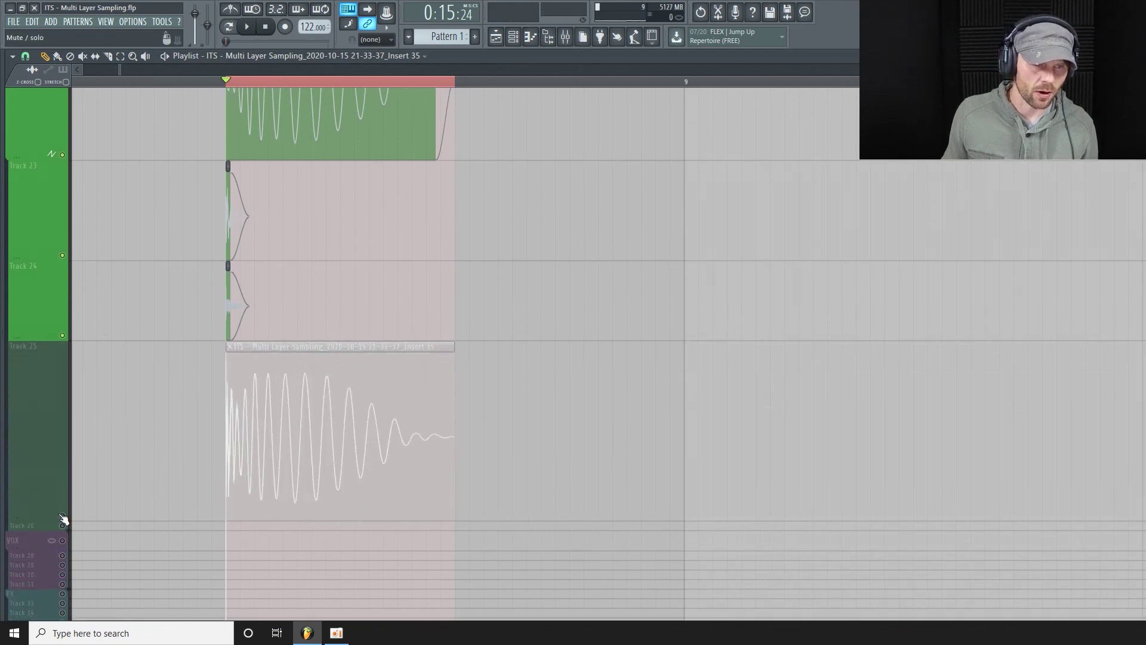
{"action": "left_click", "coordinate": [56, 517]}
{"action": "scroll", "coordinate": [46, 464], "scroll_direction": "down", "scroll_amount": 1}
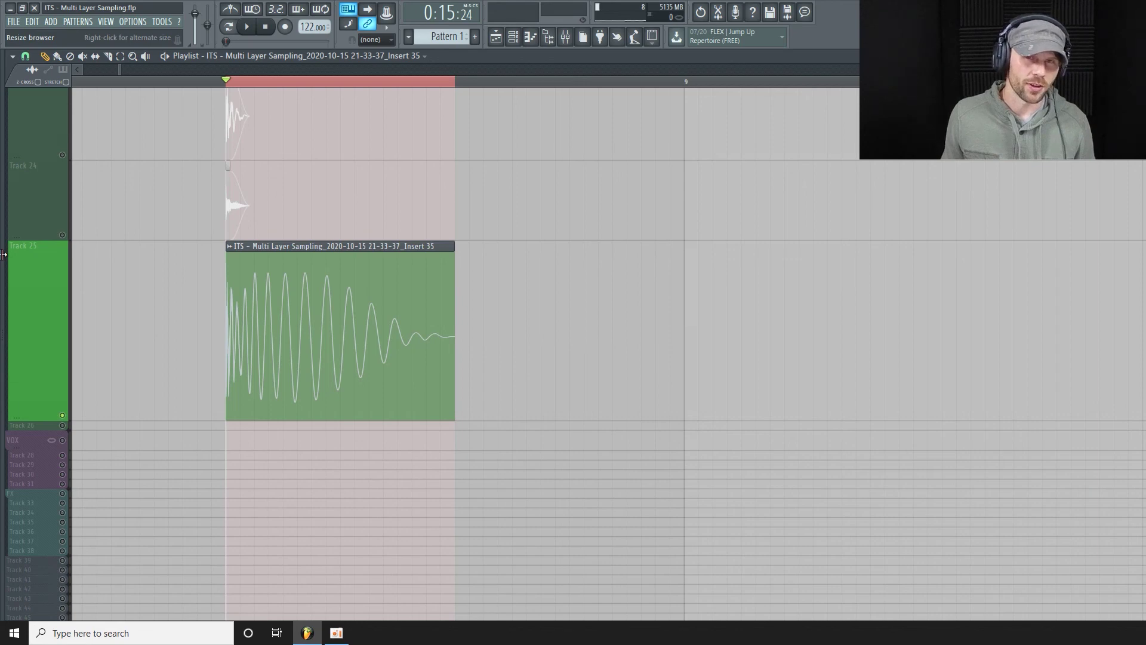
Play the soloed combined kick render, stop playback, and reduce the height of Track 25.
{"action": "key", "text": "space"}
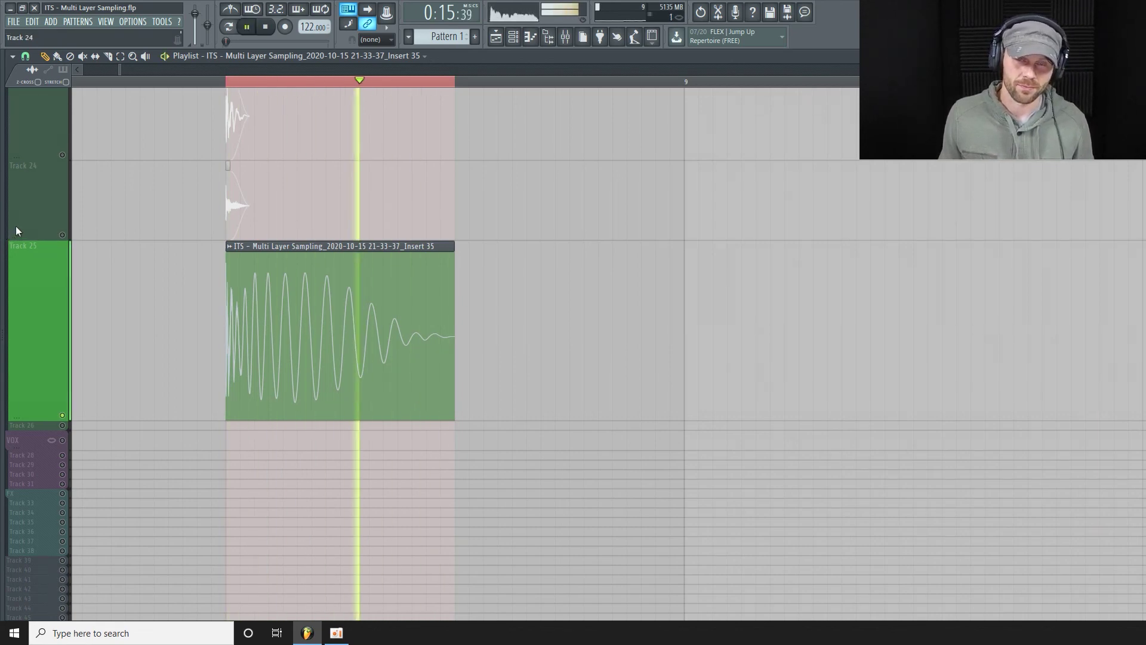
{"action": "key", "text": "space"}
{"action": "left_click_drag", "start_coordinate": [43, 420], "coordinate": [51, 357]}
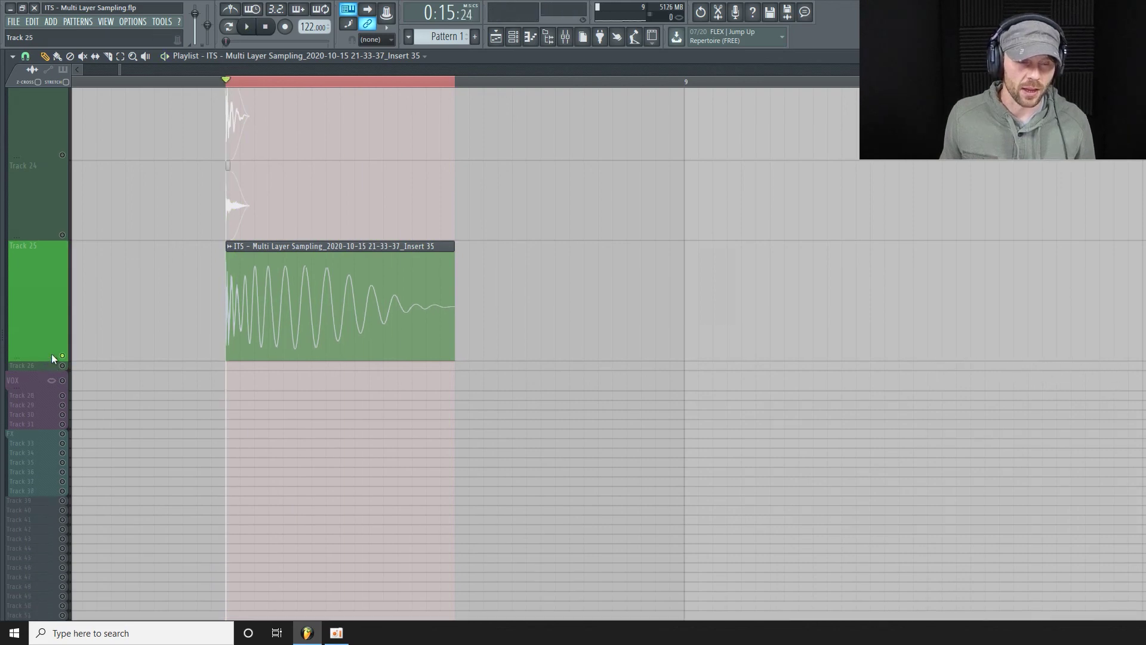